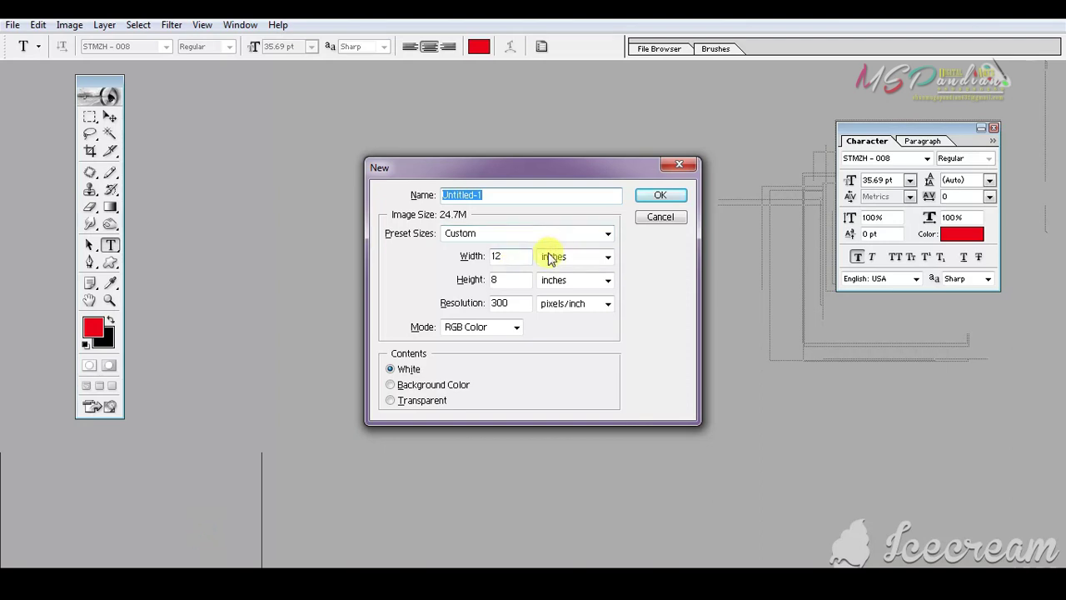
# Create a new document using the A4 preset size
pyautogui.click(487, 234)
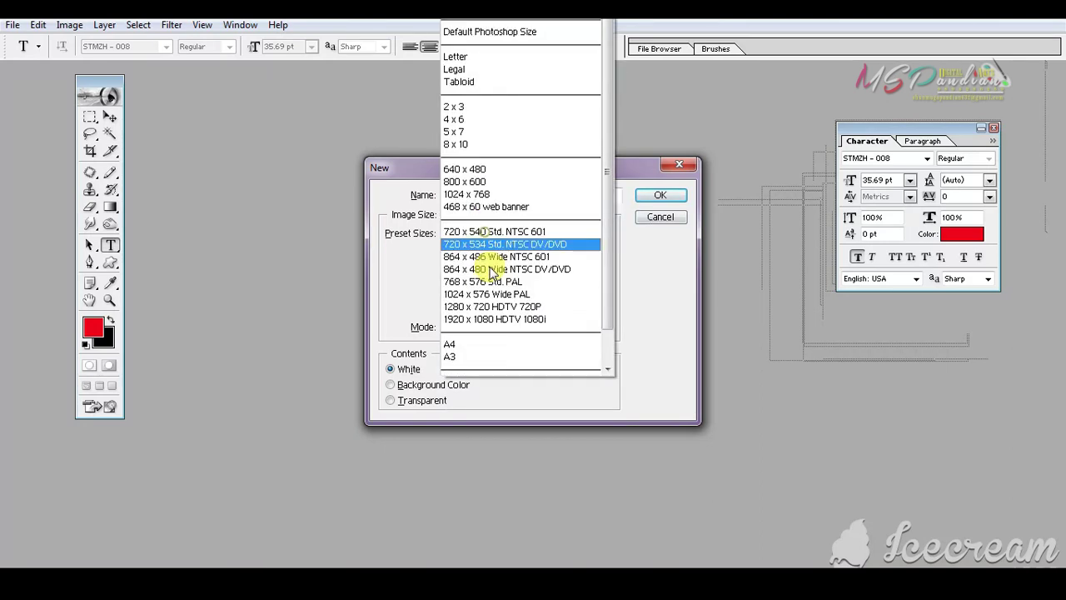
pyautogui.click(472, 344)
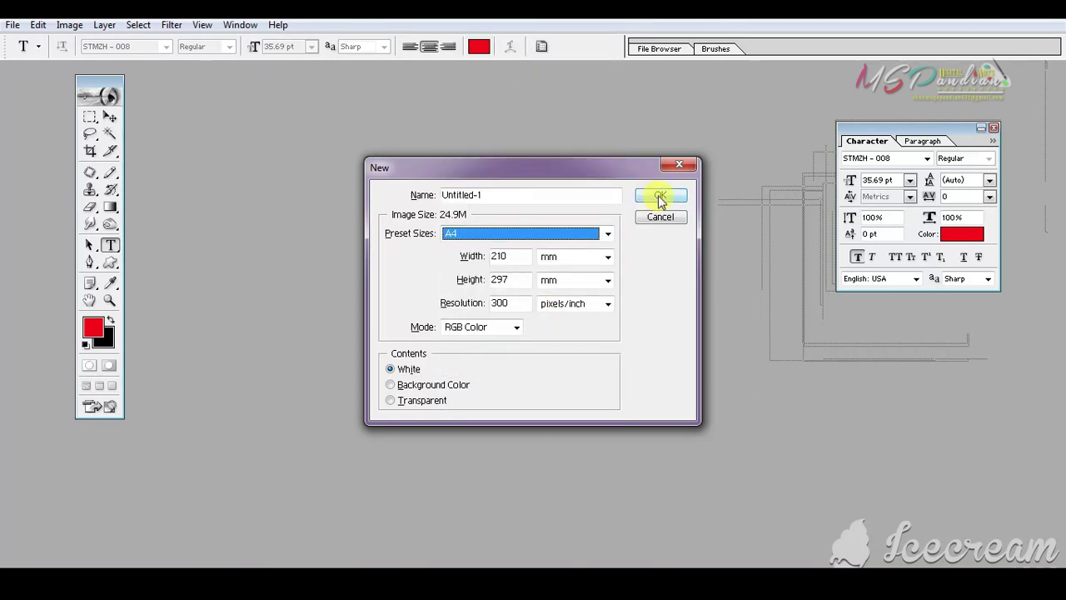
pyautogui.click(660, 198)
# Rotate the canvas 90° clockwise so the page is landscape
pyautogui.hotkey('alt', 'i')
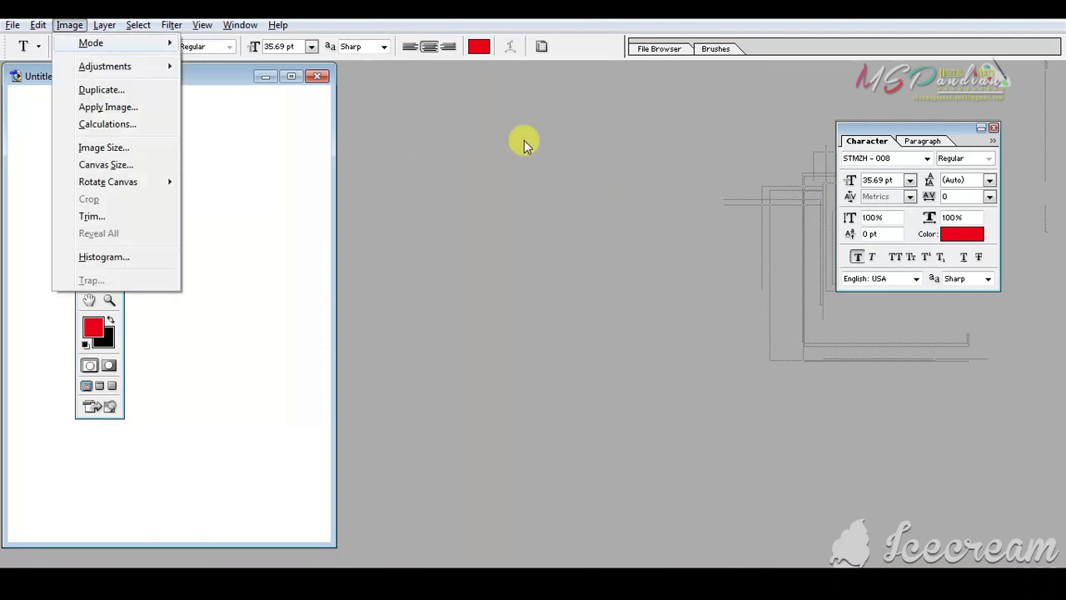
pyautogui.press('e')
pyautogui.press('Down')
pyautogui.press('Return')
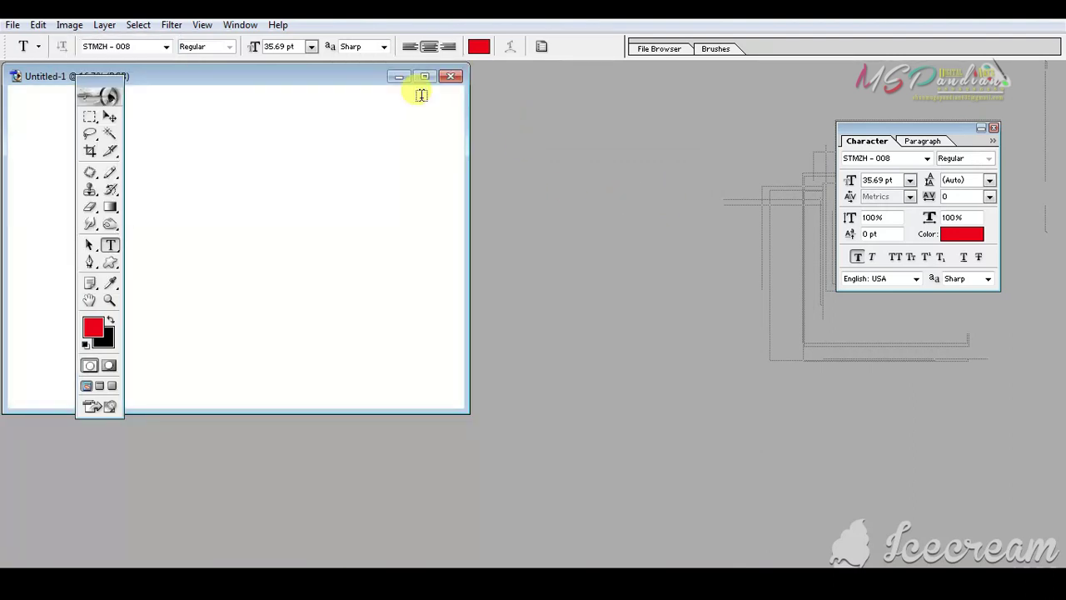
# Maximise the document window and zoom the canvas to fit the screen
pyautogui.moveTo(300, 76); pyautogui.dragTo(505, 93)
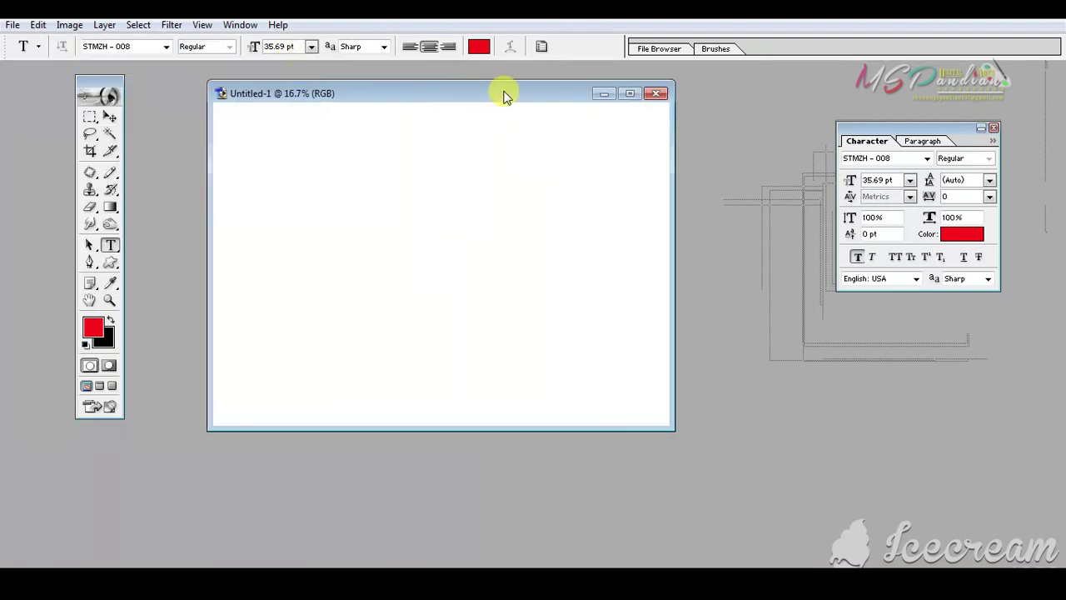
pyautogui.click(626, 94)
pyautogui.hotkey('ctrl', '0')
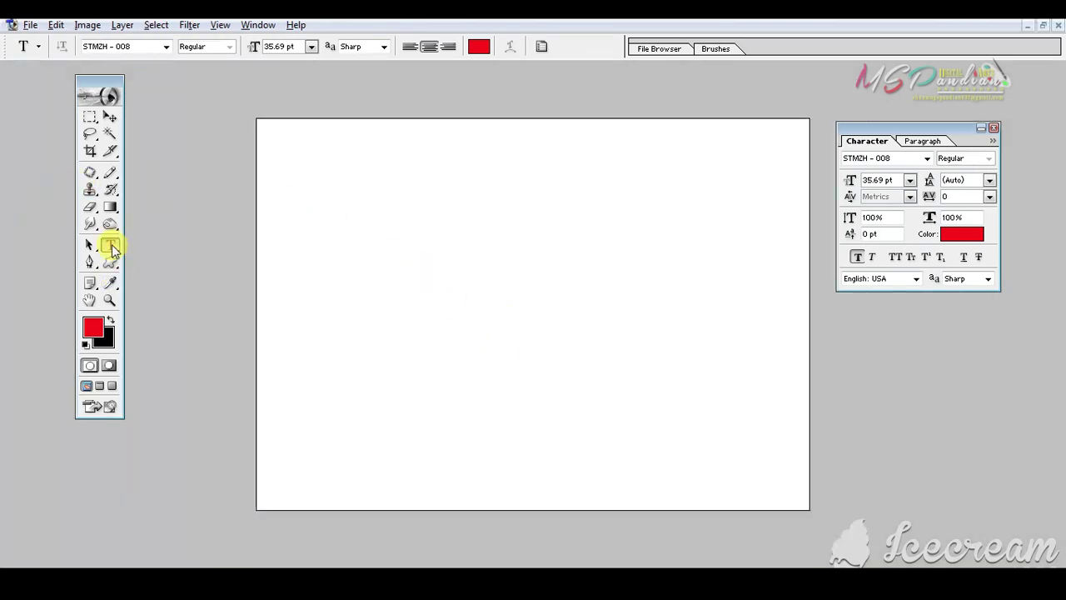
pyautogui.hotkey('alt', 't')
pyautogui.press('Escape')
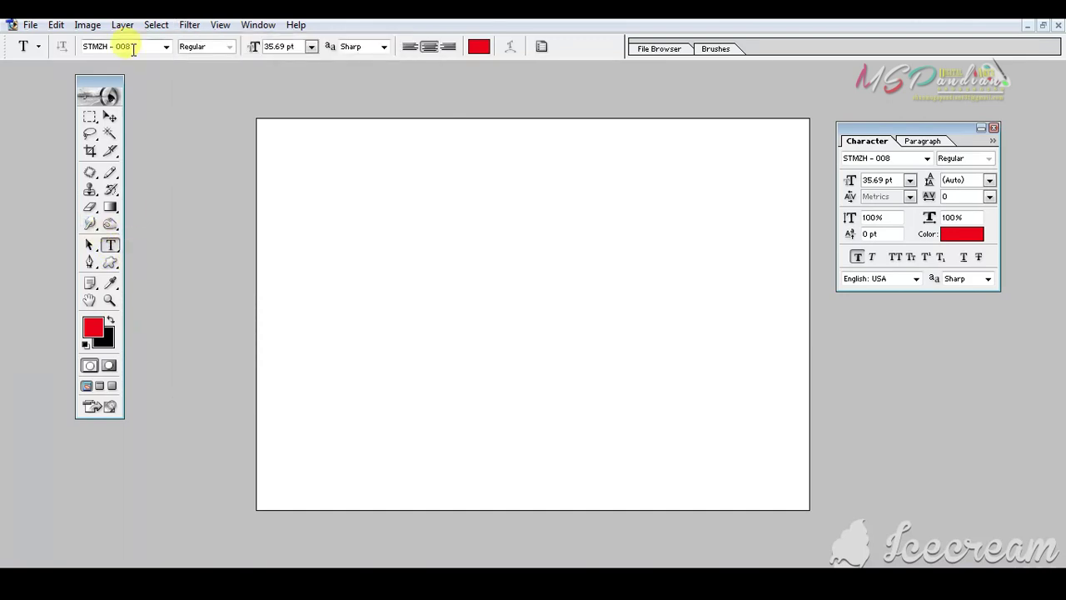
# Set the type font to Arial in the options bar
pyautogui.click(167, 47)
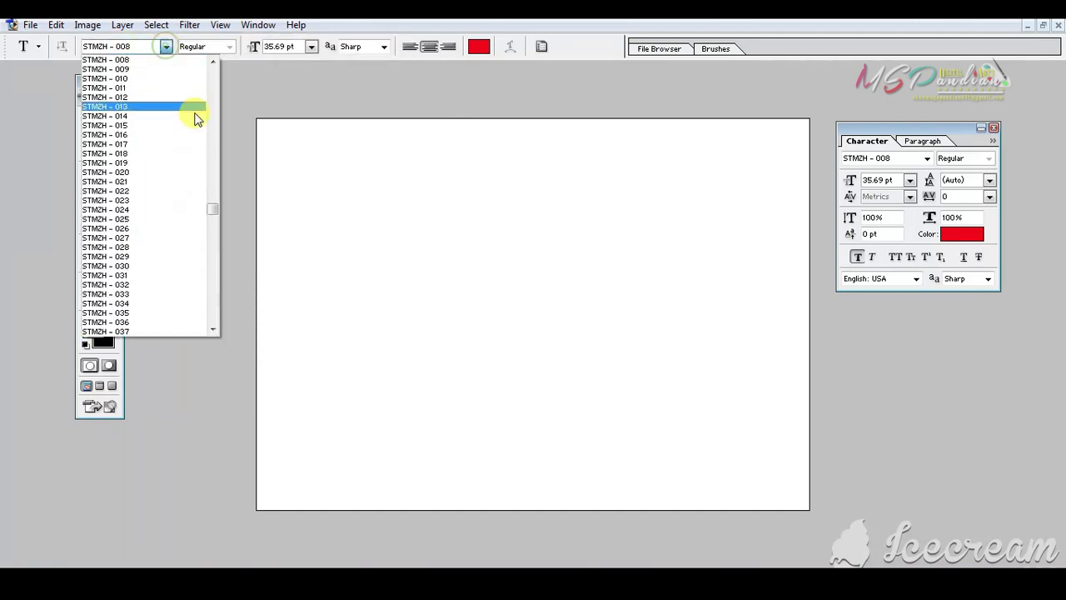
pyautogui.click(140, 47)
pyautogui.click(141, 45)
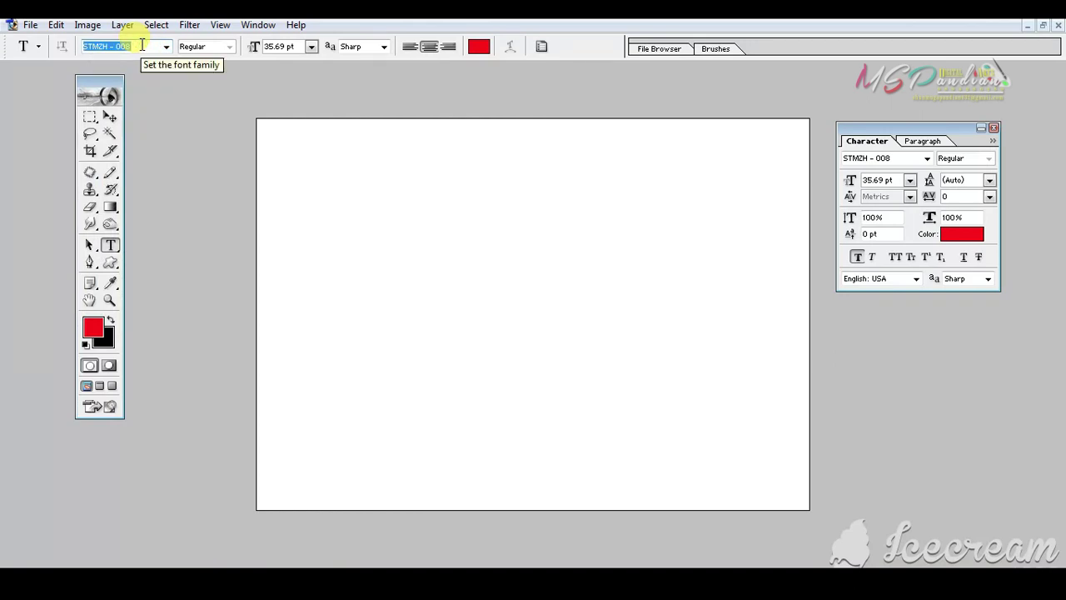
pyautogui.write('Arial')
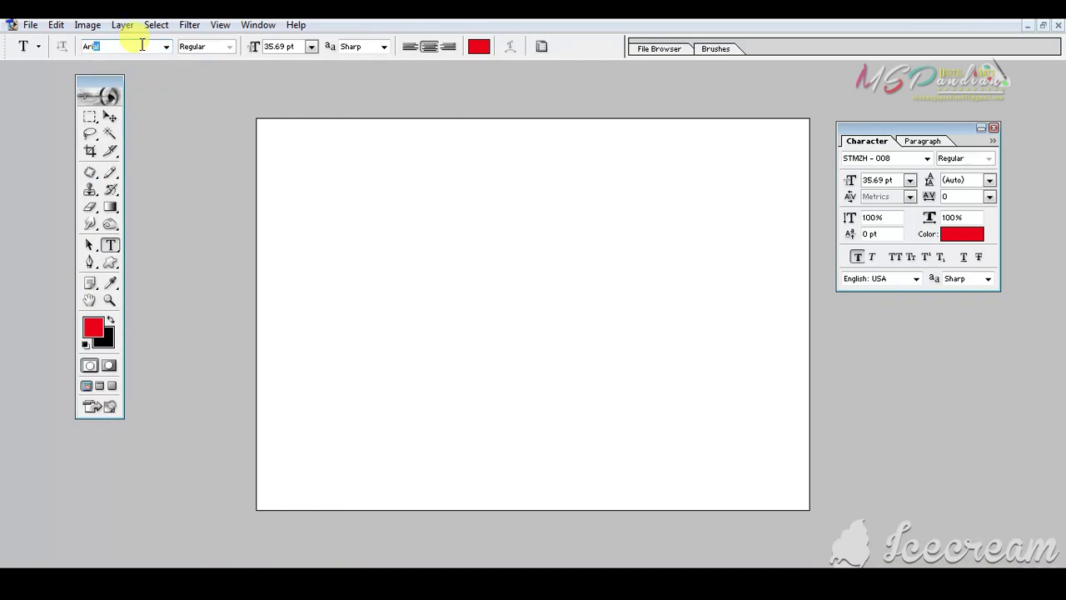
pyautogui.press('Return')
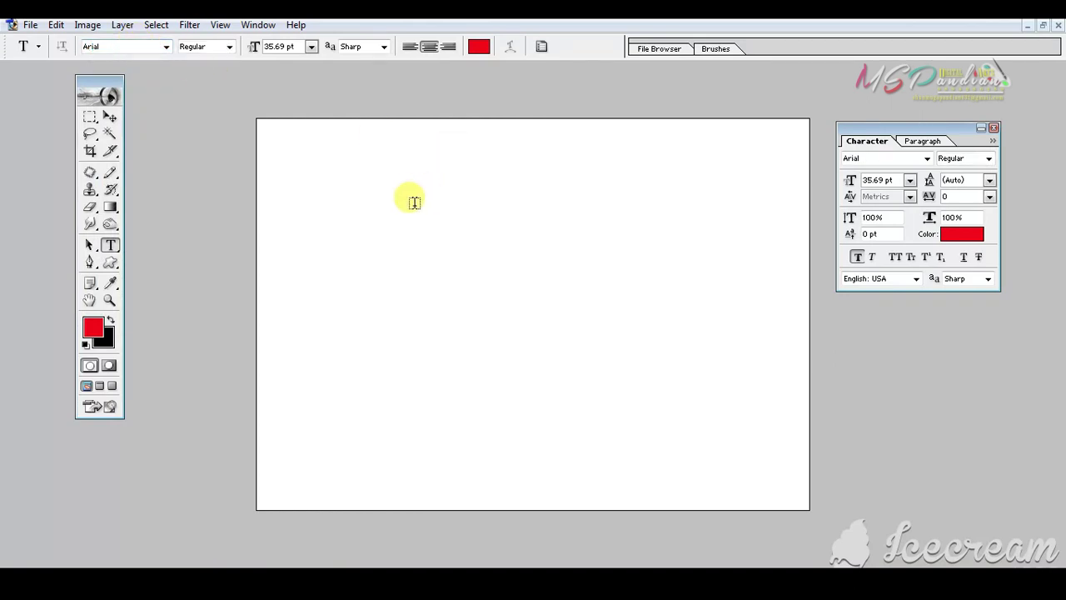
# Type a person's name on the canvas and move it to the upper centre
pyautogui.click(413, 202)
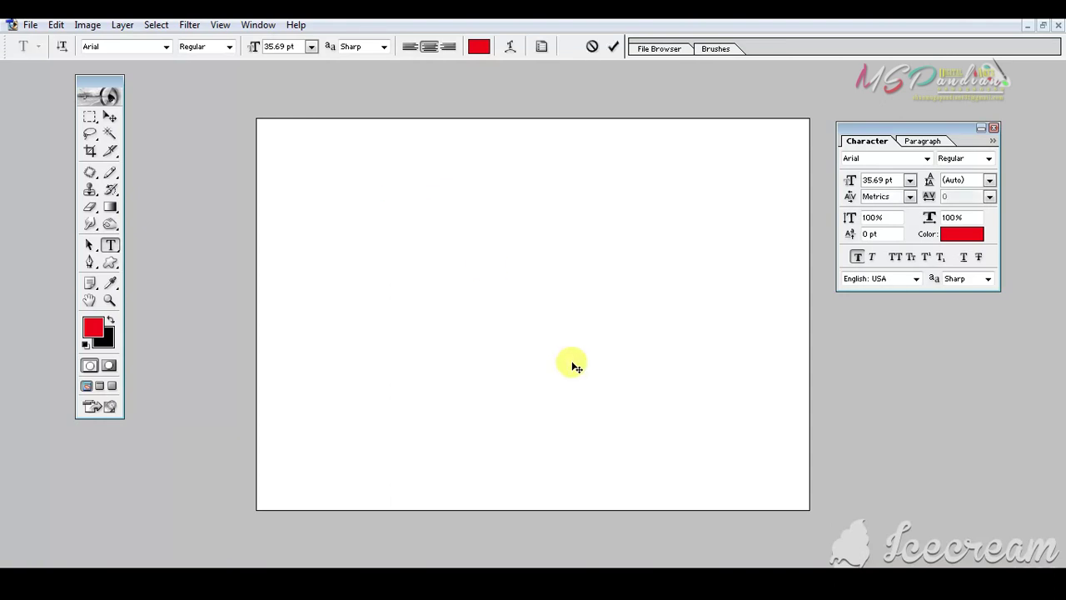
pyautogui.write('ajith ku')
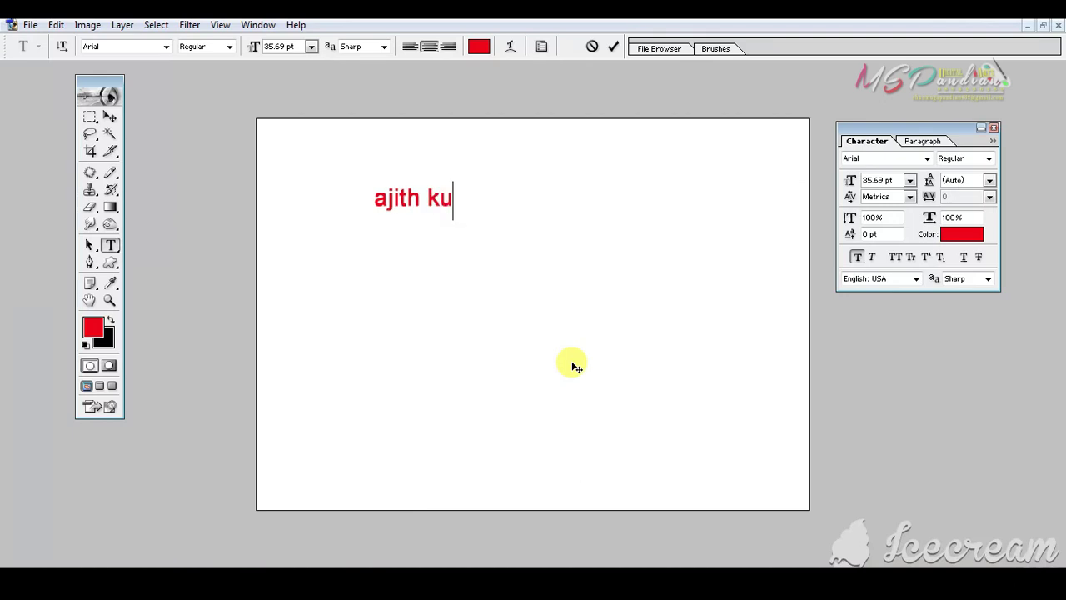
pyautogui.write('mar')
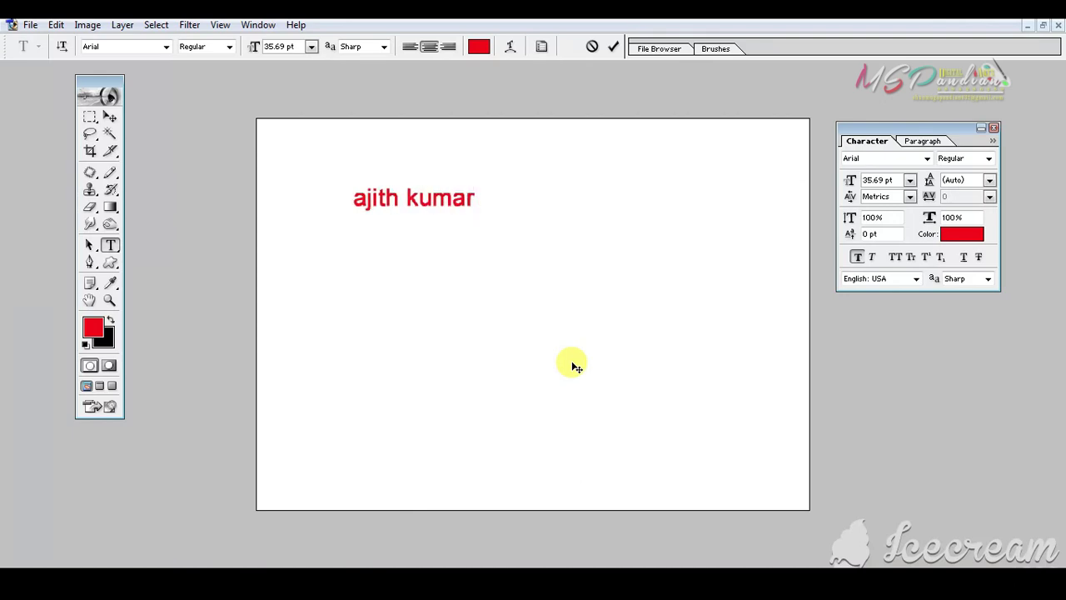
pyautogui.moveTo(516, 322); pyautogui.dragTo(627, 329)
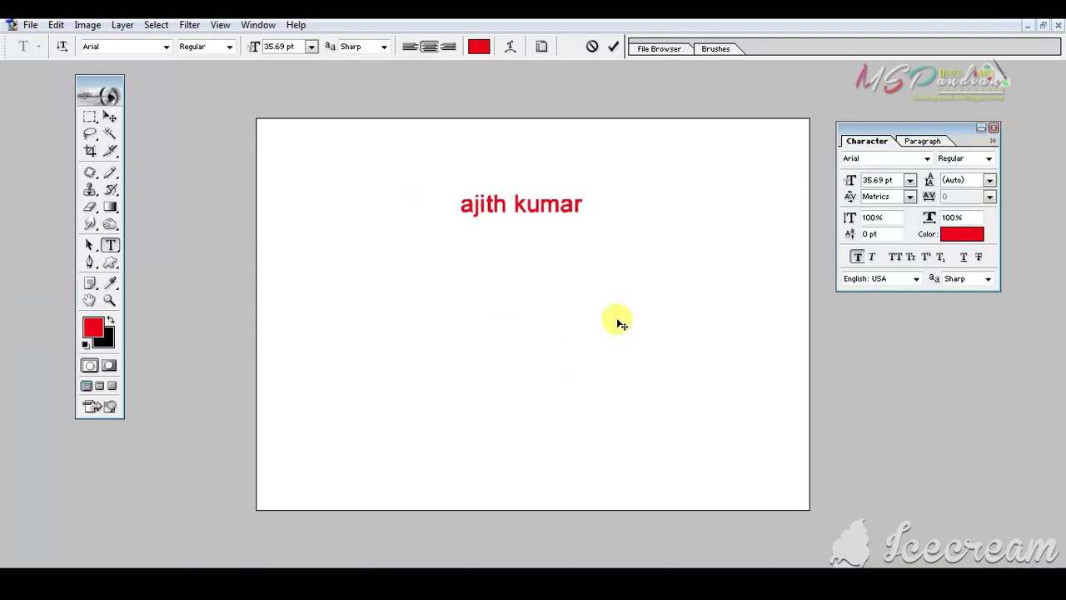
pyautogui.hotkey('ctrl', 'a')
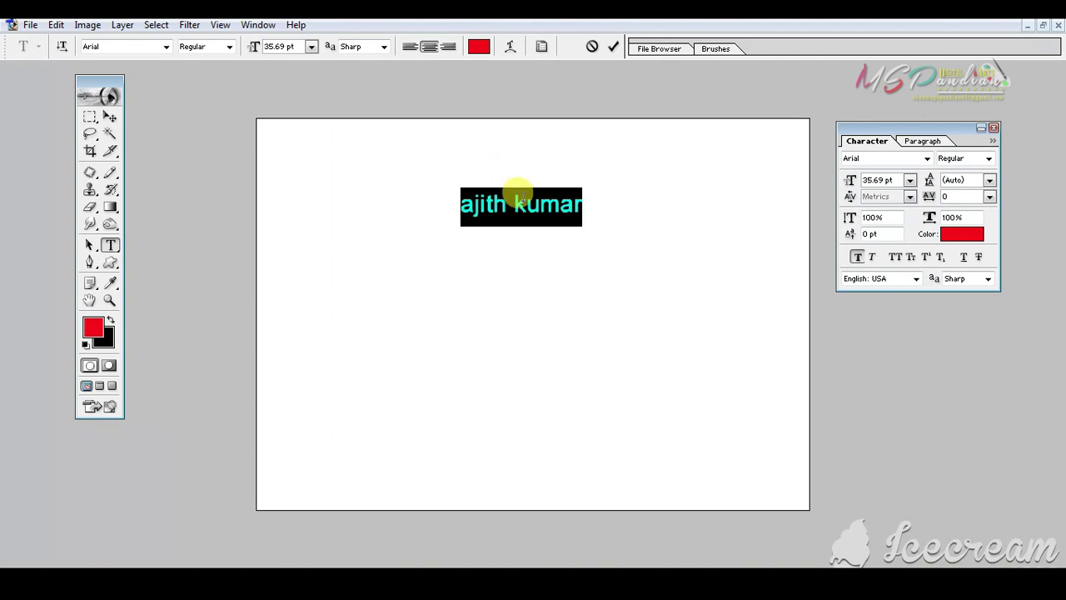
pyautogui.click(504, 205)
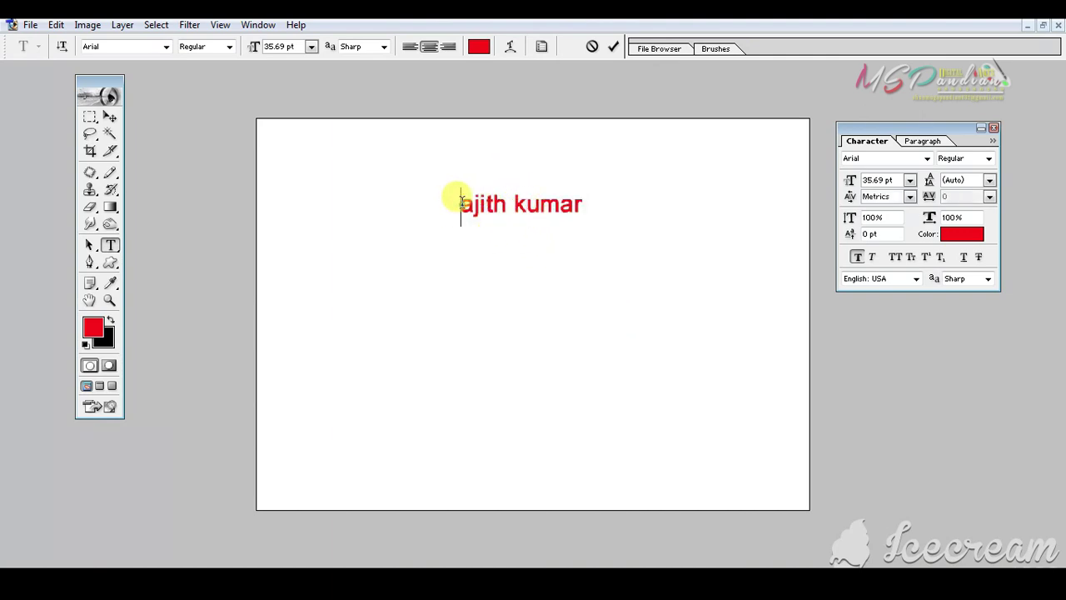
# Select the name text and step its font size to 57.69 pt
pyautogui.moveTo(460, 202); pyautogui.dragTo(607, 196)
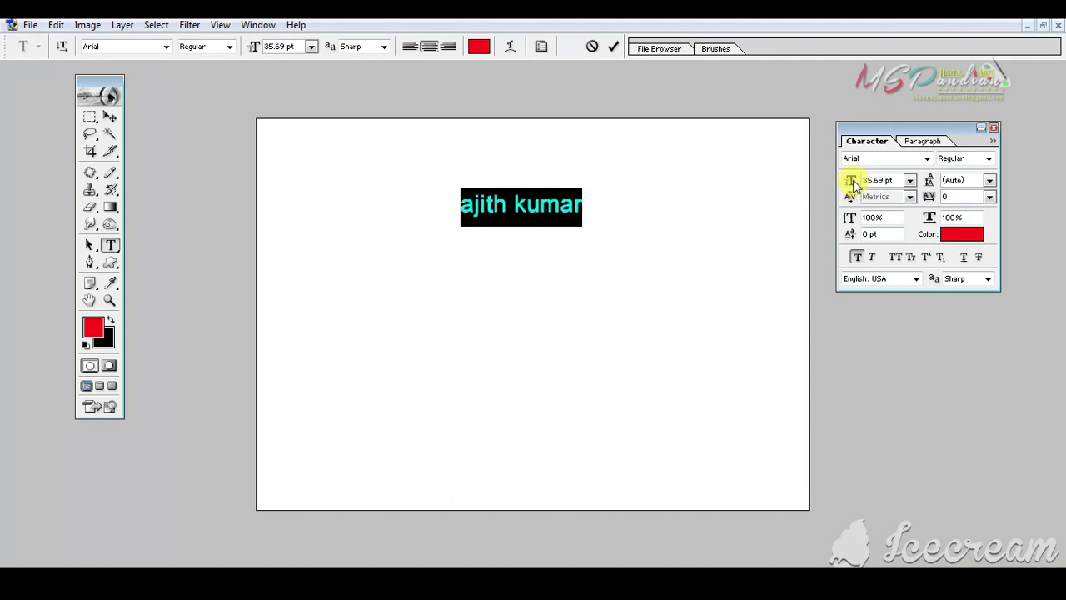
pyautogui.press('Up')
pyautogui.press('Up')
pyautogui.press('Up')
pyautogui.press('Up')
pyautogui.press('Up')
pyautogui.press('Up')
pyautogui.press('Up')
pyautogui.press('Up')
pyautogui.press('Up')
pyautogui.press('Up')
pyautogui.press('Up')
pyautogui.press('Up')
pyautogui.press('Up')
pyautogui.press('Up')
pyautogui.press('Up')
pyautogui.press('Up')
pyautogui.press('Up')
pyautogui.press('Up')
pyautogui.press('Up')
pyautogui.press('Up')
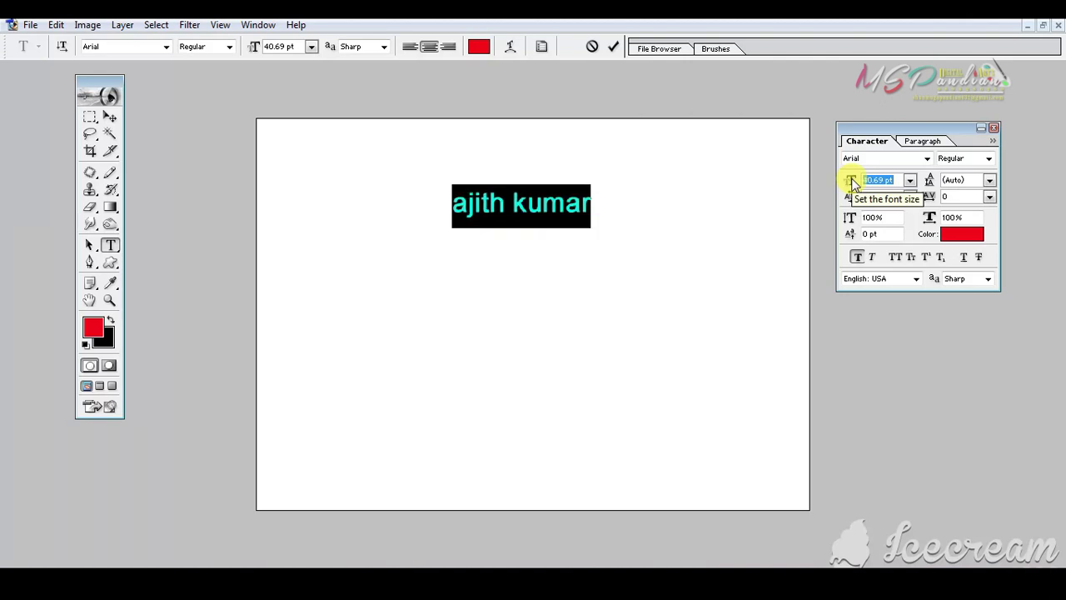
pyautogui.press('Up')
pyautogui.press('Up')
pyautogui.press('Up')
pyautogui.press('Up')
pyautogui.press('Up')
pyautogui.press('Up')
pyautogui.press('Up')
pyautogui.press('Up')
pyautogui.press('Up')
pyautogui.press('Up')
pyautogui.press('Up')
pyautogui.press('Up')
pyautogui.press('Up')
pyautogui.press('Up')
pyautogui.press('Up')
pyautogui.press('Up')
pyautogui.press('Up')
pyautogui.press('Up')
pyautogui.press('Up')
pyautogui.press('Up')
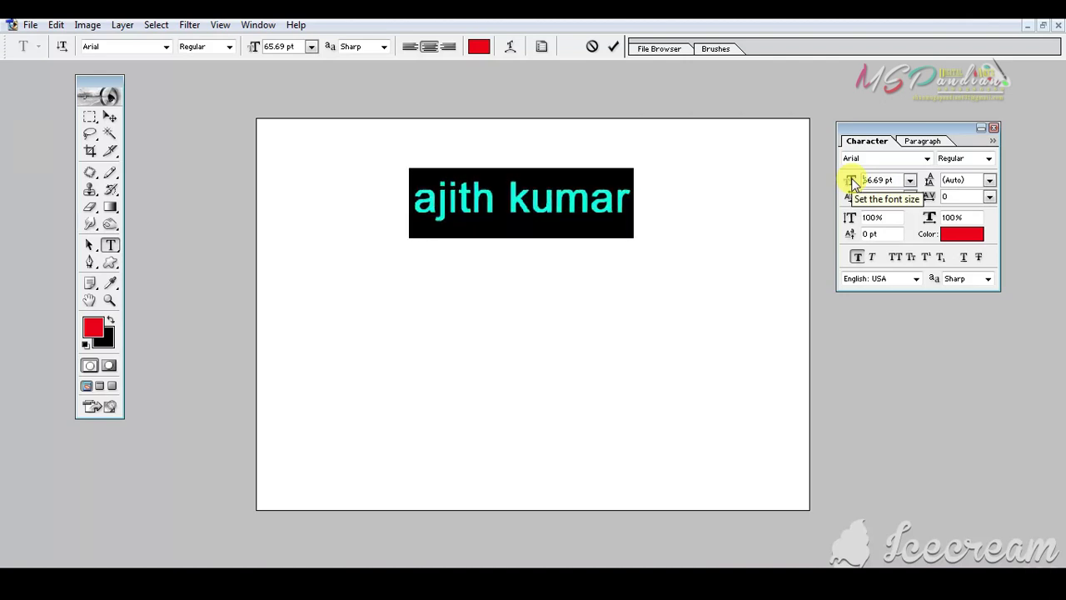
pyautogui.press('Down')
pyautogui.press('Down')
pyautogui.press('Down')
pyautogui.press('Down')
pyautogui.press('Down')
pyautogui.press('Down')
pyautogui.press('Down')
pyautogui.press('Down')
pyautogui.press('Down')
pyautogui.press('Down')
pyautogui.press('Down')
pyautogui.press('Down')
pyautogui.press('Down')
pyautogui.press('Down')
pyautogui.press('Down')
pyautogui.press('Down')
pyautogui.press('Down')
pyautogui.press('Down')
pyautogui.press('Down')
pyautogui.press('Down')
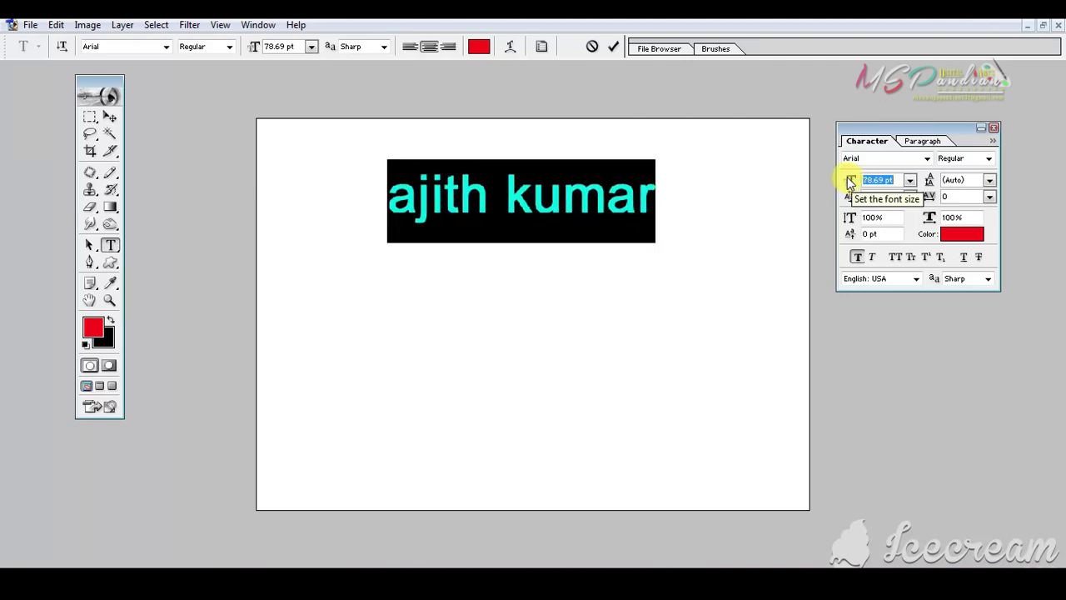
pyautogui.press('Down')
pyautogui.press('Down')
pyautogui.press('Down')
pyautogui.press('Down')
pyautogui.press('Down')
pyautogui.press('Down')
pyautogui.press('Down')
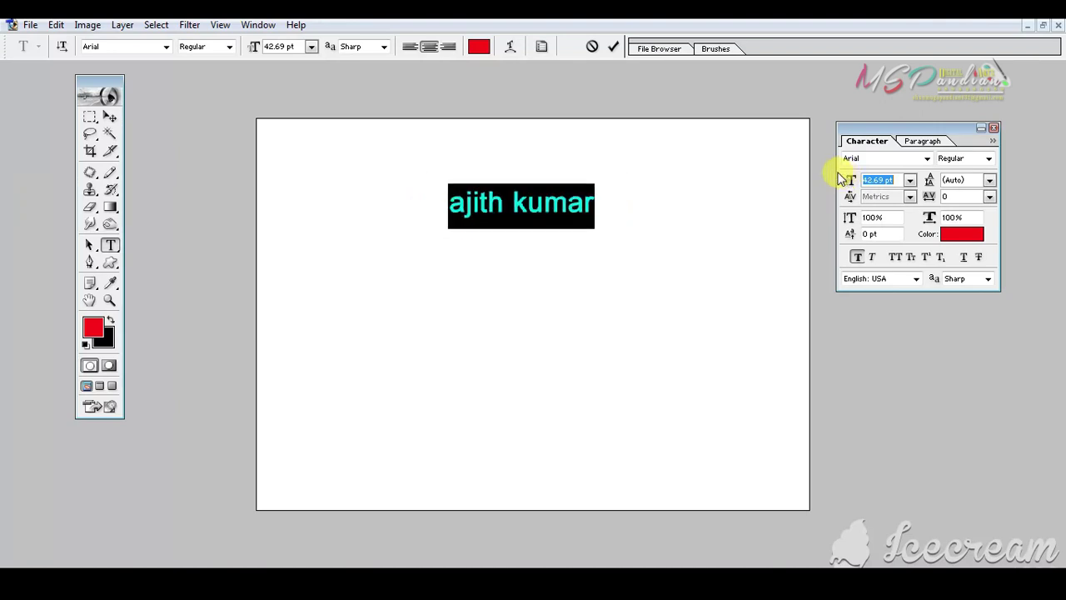
pyautogui.press('Up')
pyautogui.press('Up')
pyautogui.press('Up')
pyautogui.press('Up')
pyautogui.press('Up')
pyautogui.press('Up')
pyautogui.press('Up')
pyautogui.press('Up')
pyautogui.press('Up')
pyautogui.press('Up')
pyautogui.press('Up')
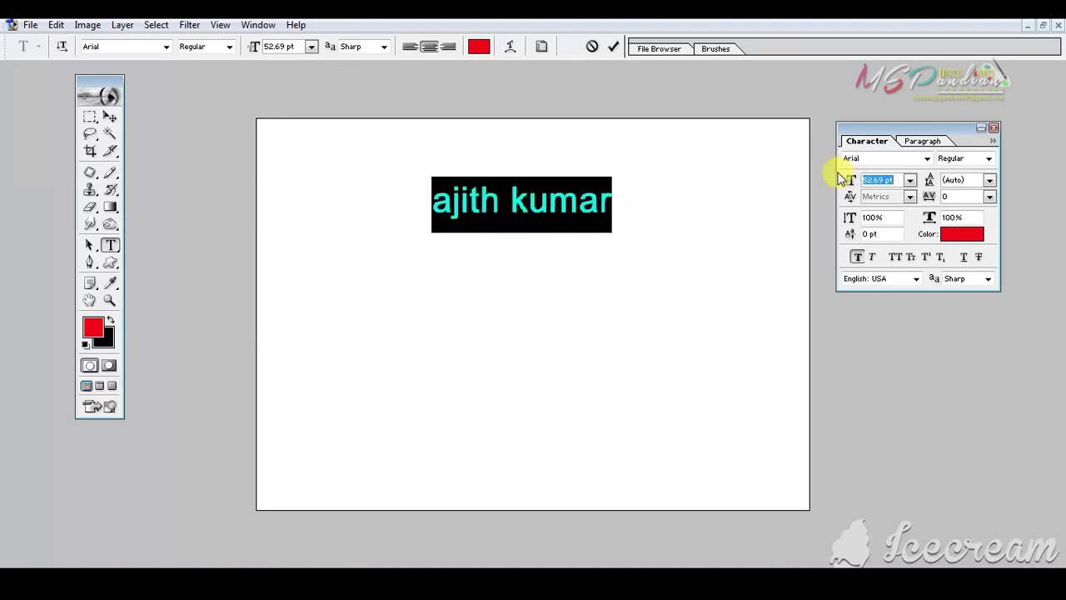
pyautogui.click(497, 202)
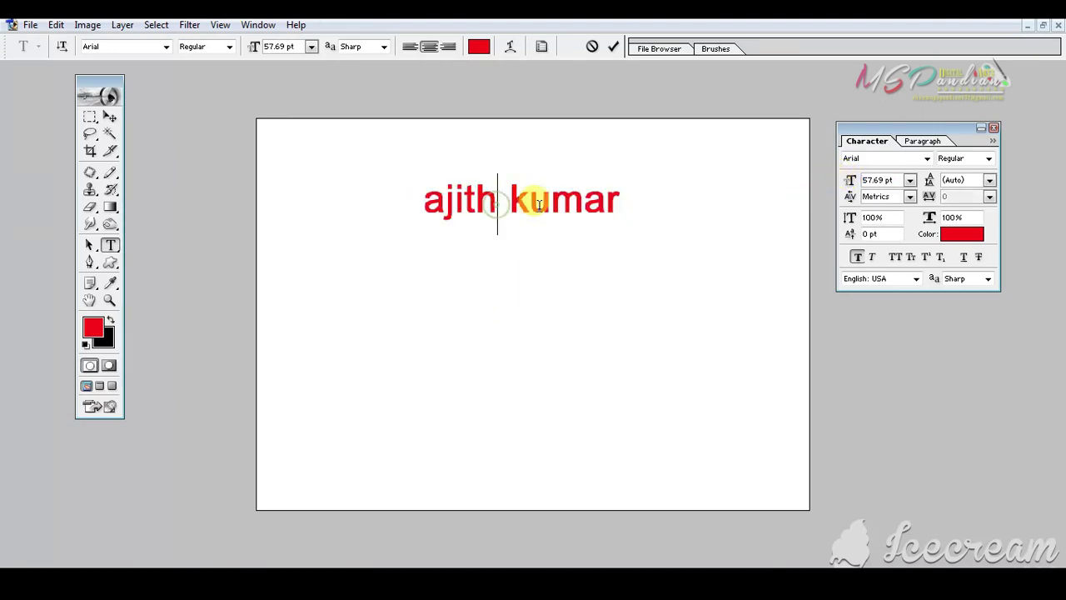
# Break the name onto two lines and set their leading to 58 pt
pyautogui.press('Return')
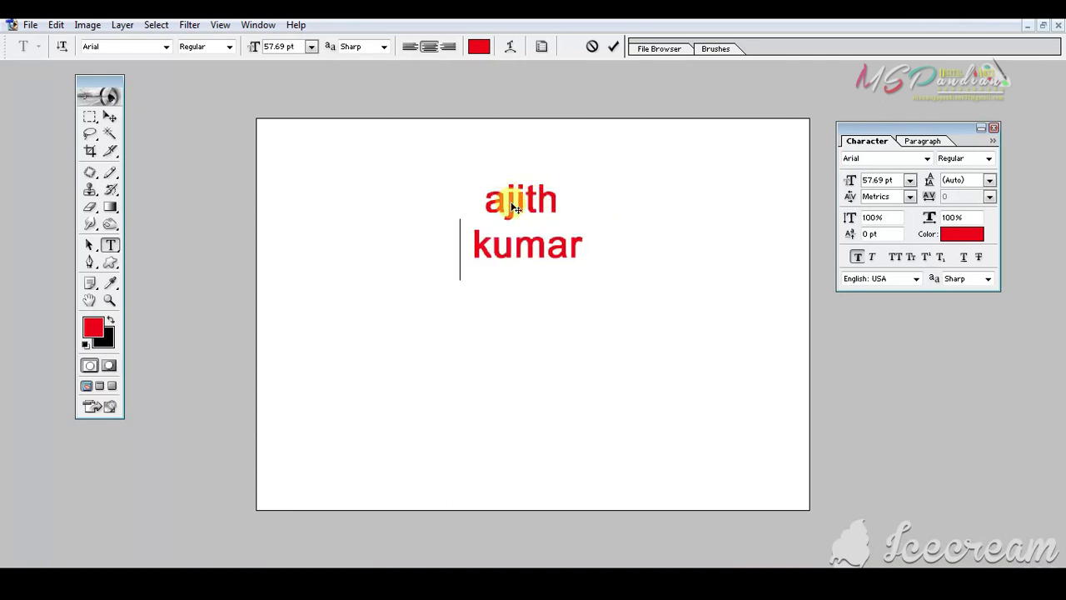
pyautogui.hotkey('ctrl', 'a')
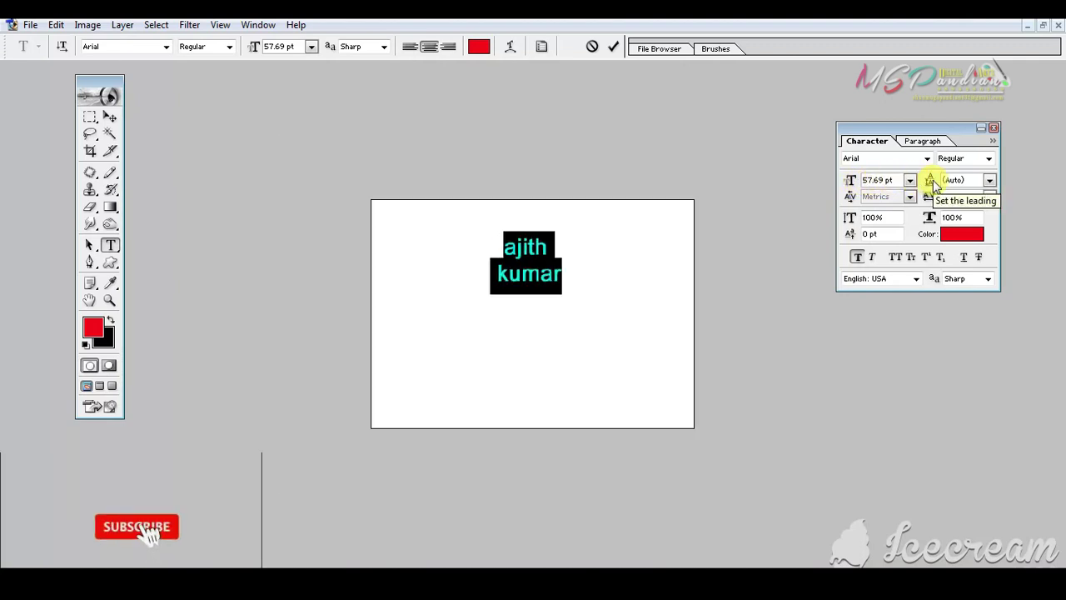
pyautogui.moveTo(933, 182); pyautogui.dragTo(943, 180)
pyautogui.press('Up')
pyautogui.press('Up')
pyautogui.press('Up')
pyautogui.press('Up')
pyautogui.press('Up')
pyautogui.press('Up')
pyautogui.press('Up')
pyautogui.press('Up')
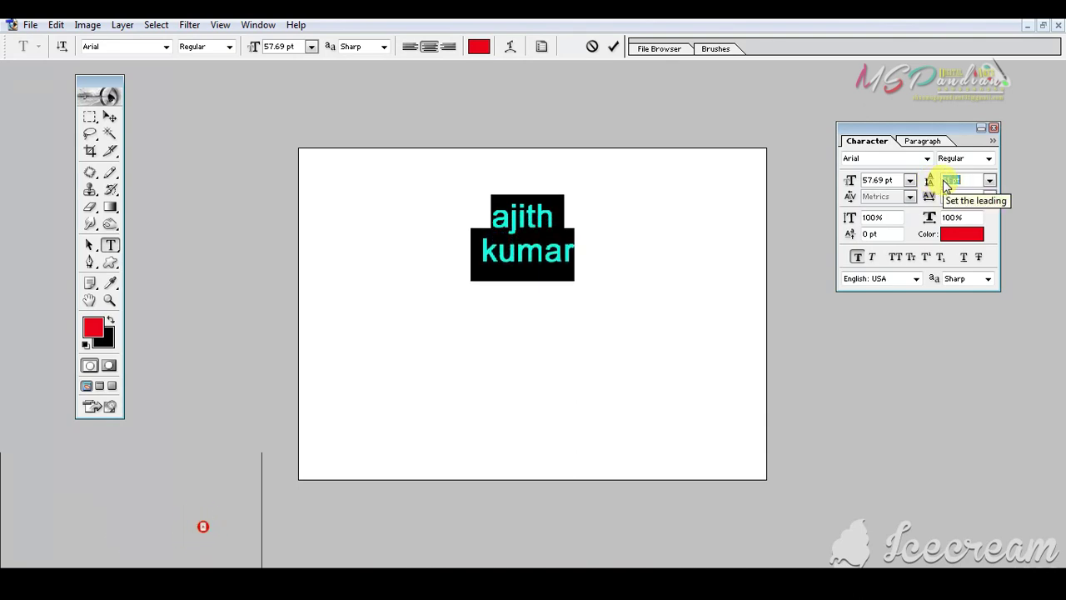
pyautogui.press('Up')
pyautogui.press('Up')
pyautogui.press('Up')
pyautogui.press('Up')
pyautogui.press('Up')
pyautogui.press('Up')
pyautogui.press('Up')
pyautogui.press('Up')
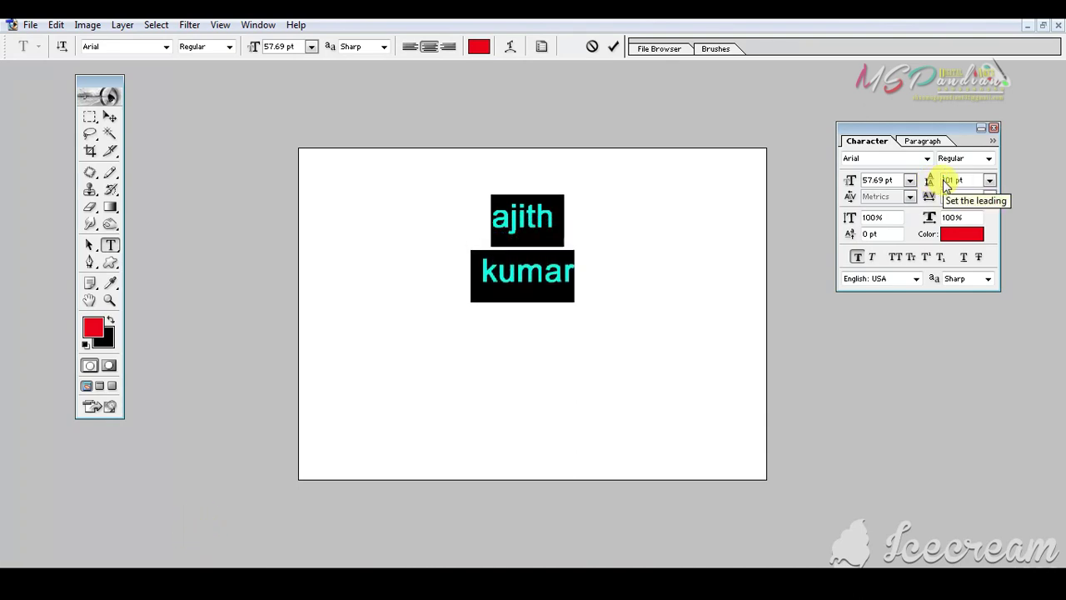
pyautogui.press('Down')
pyautogui.press('Down')
pyautogui.press('Down')
pyautogui.press('Down')
pyautogui.press('Down')
pyautogui.press('Down')
pyautogui.press('Down')
pyautogui.press('Down')
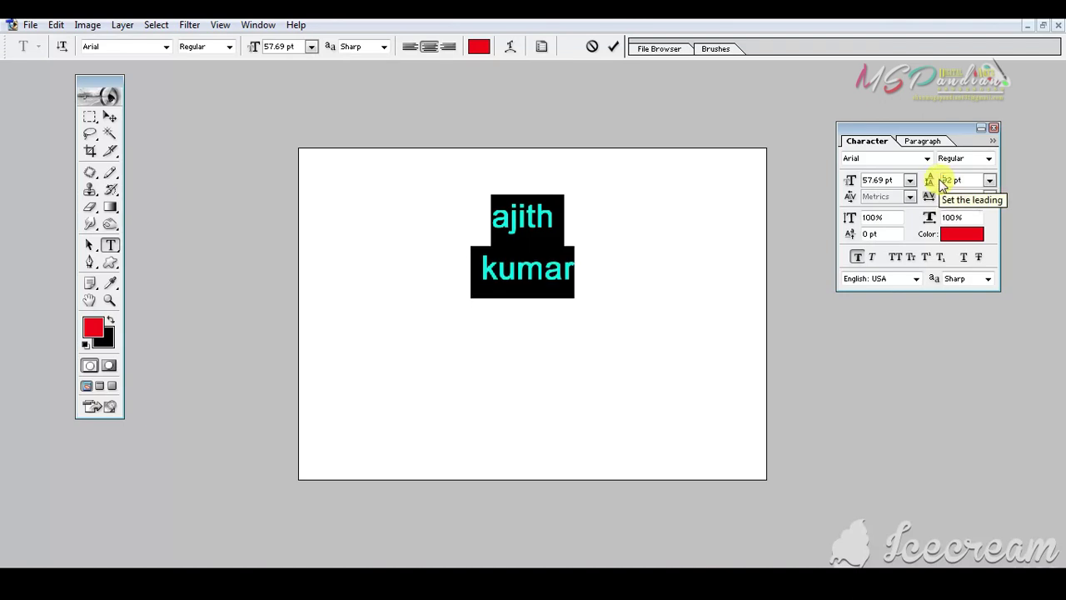
pyautogui.press('Down')
pyautogui.press('Down')
pyautogui.press('Down')
pyautogui.press('Down')
pyautogui.press('Down')
pyautogui.press('Down')
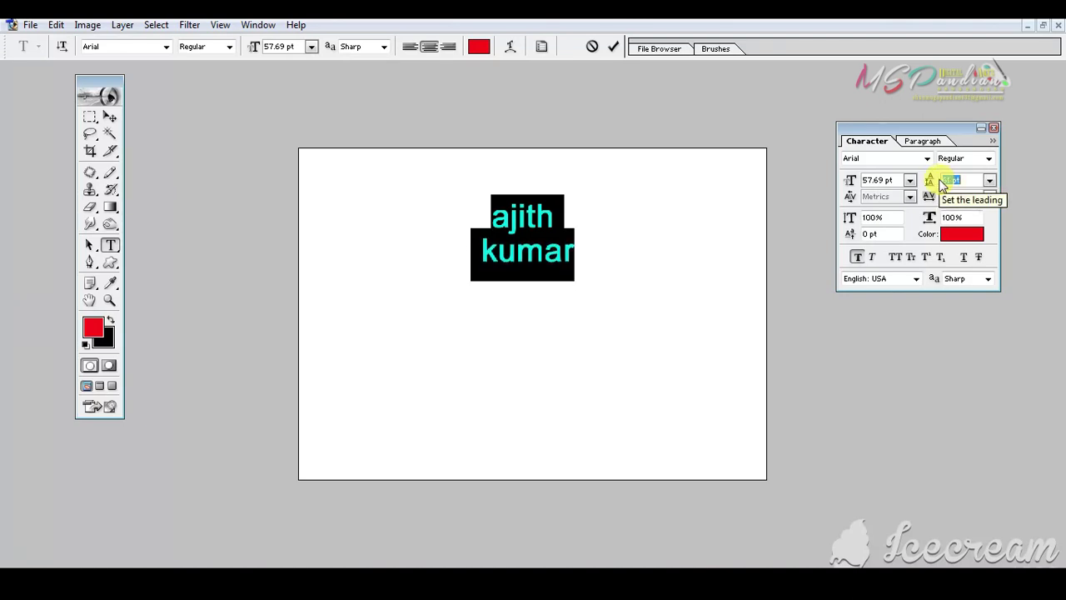
pyautogui.click(555, 215)
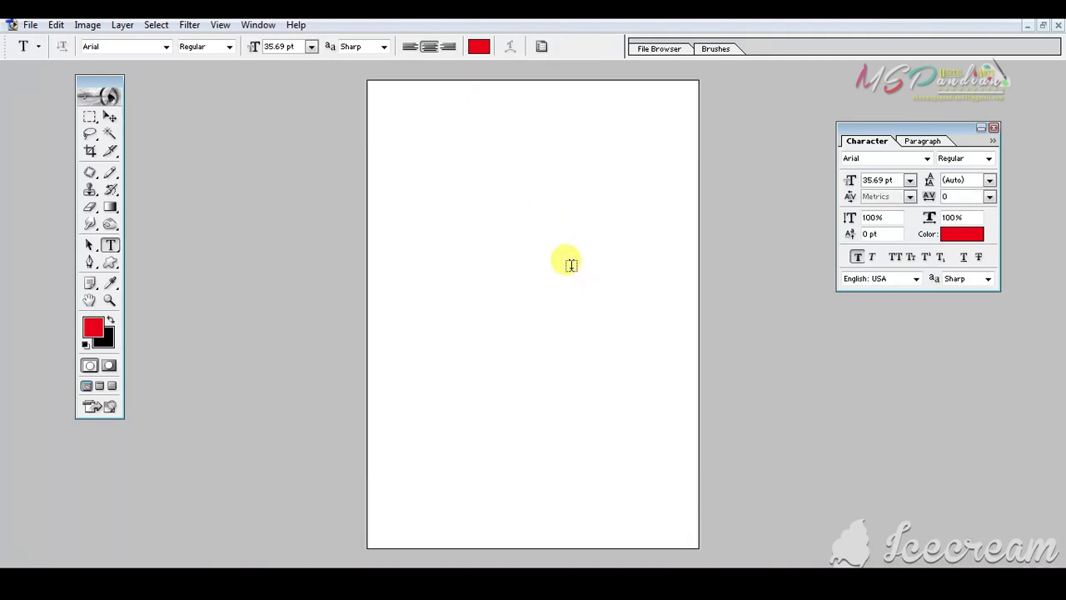
# Rotate the canvas 90° clockwise into landscape
pyautogui.hotkey('alt', 'i')
pyautogui.press('e')
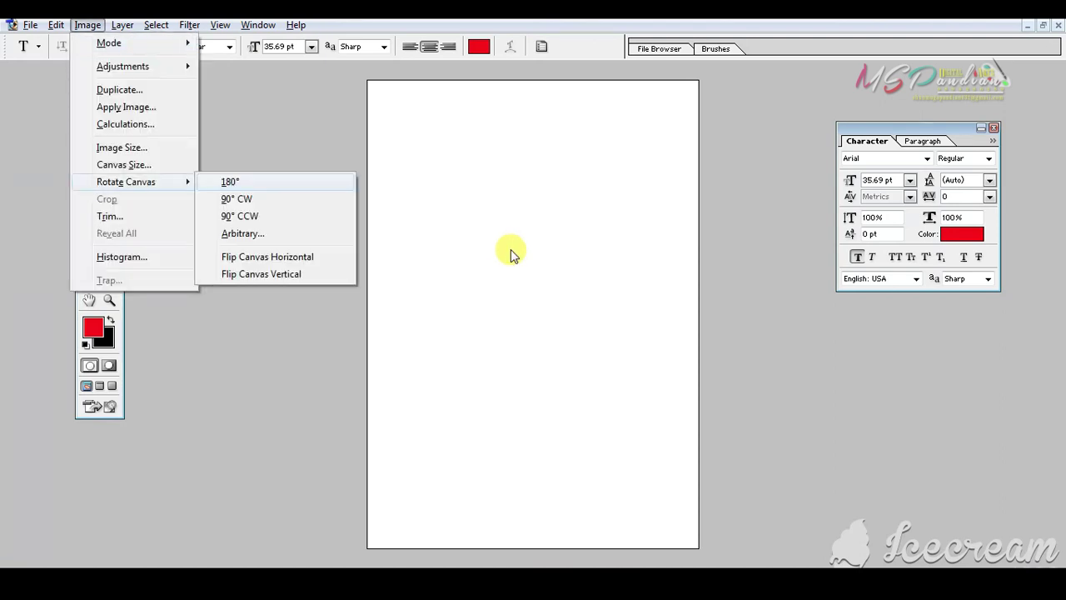
pyautogui.press('Down')
pyautogui.press('Return')
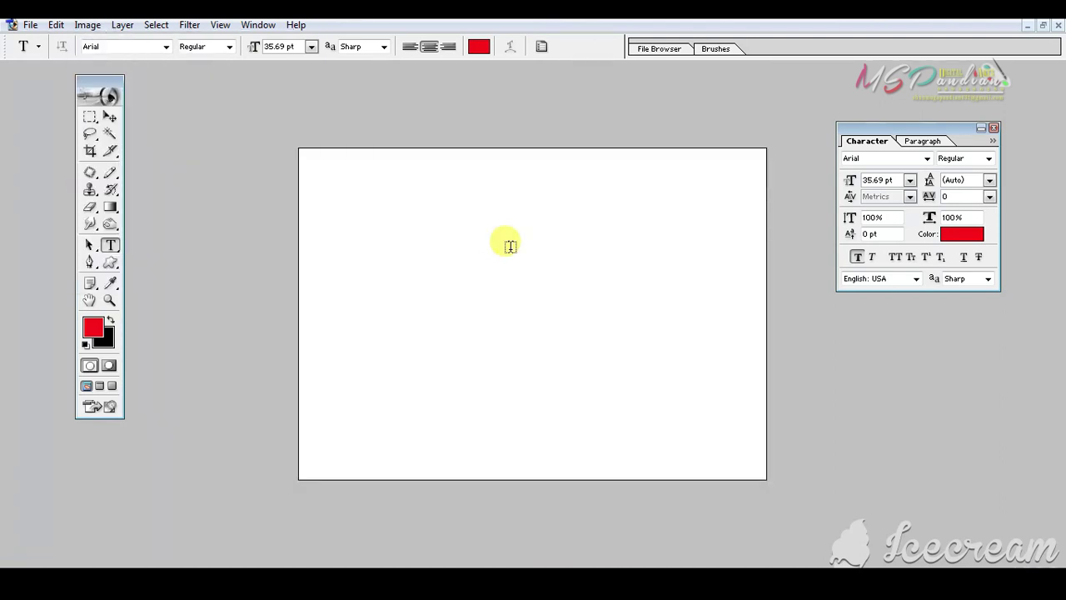
# Type a person's name near the canvas's upper middle, commit it and maximise the window
pyautogui.click(511, 246)
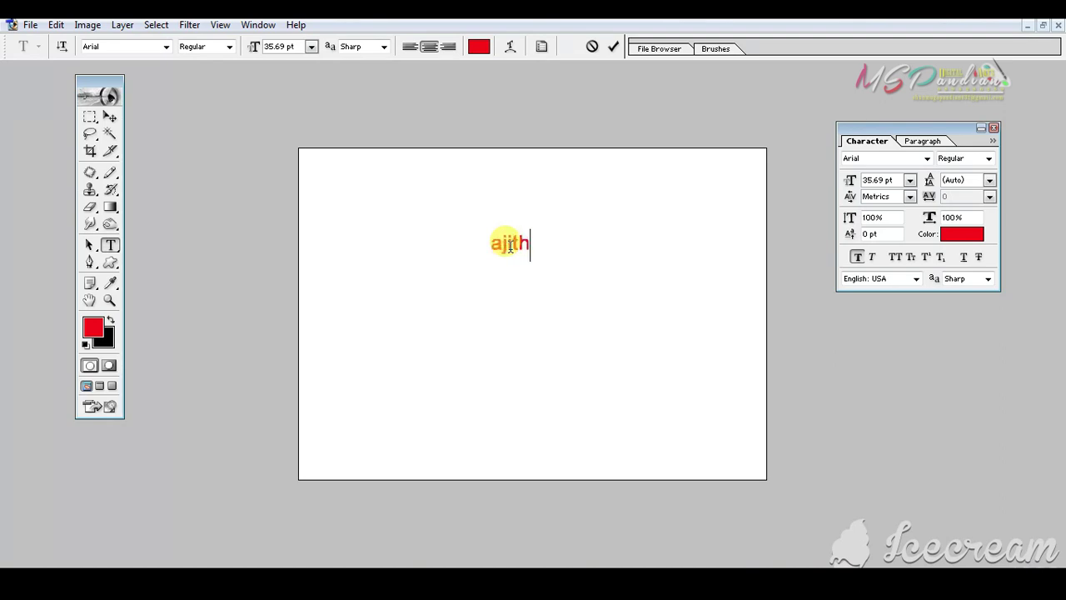
pyautogui.write('ajith kumar')
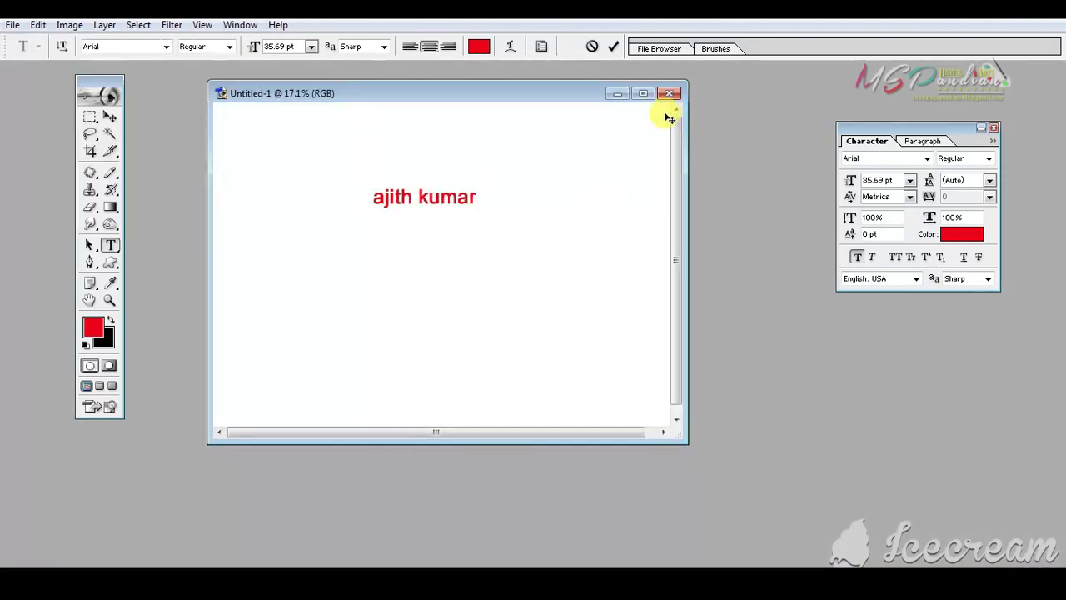
pyautogui.click(658, 95)
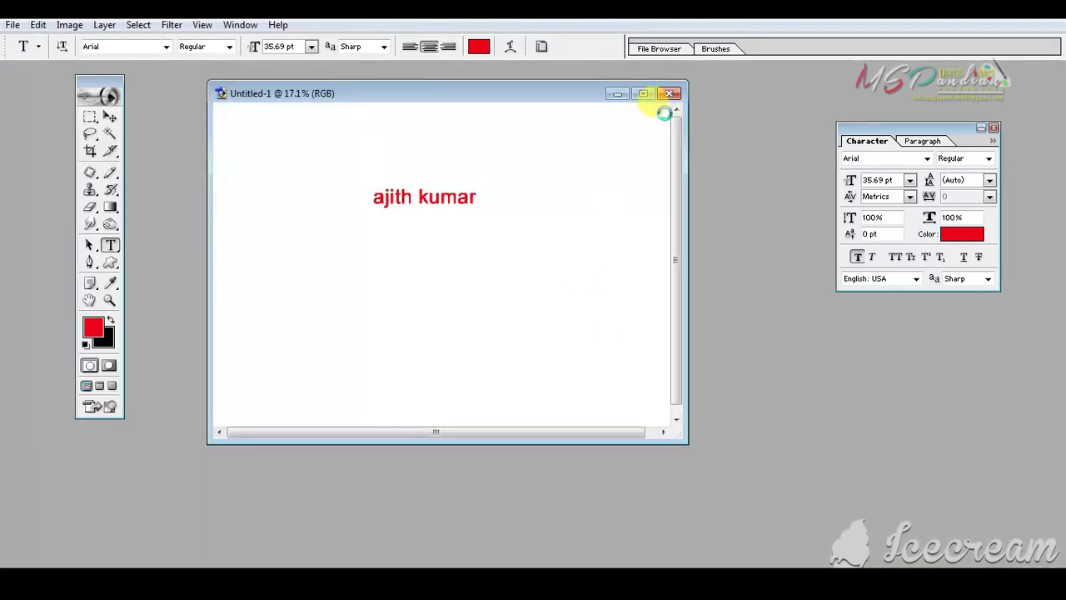
pyautogui.click(643, 93)
# Adjust the zoom and select the entire name text with the Type tool
pyautogui.hotkey('ctrl', '+')
pyautogui.hotkey('ctrl', '+')
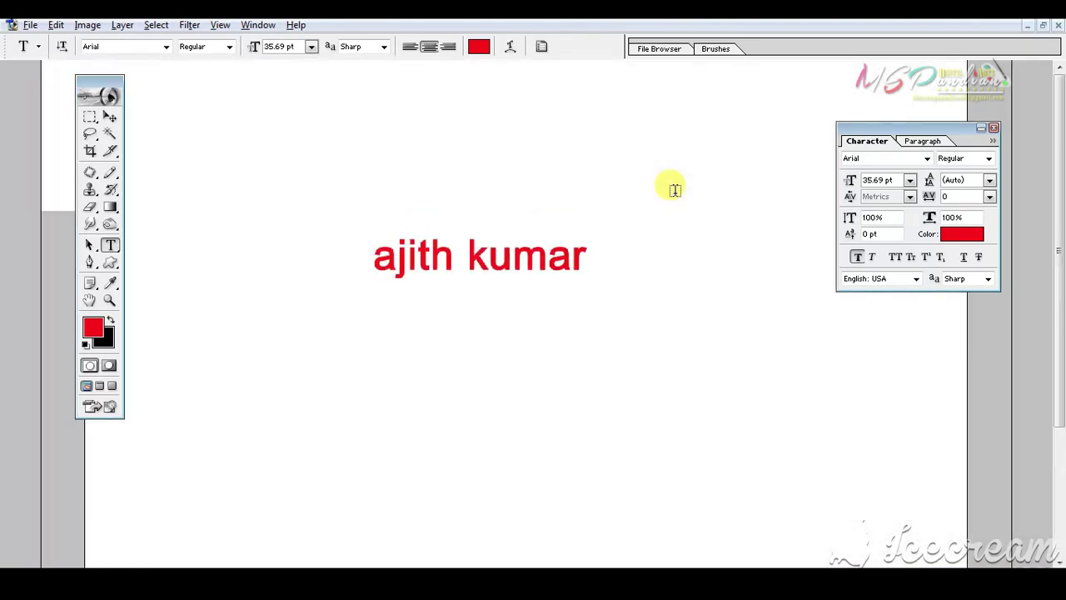
pyautogui.hotkey('ctrl', '+')
pyautogui.hotkey('ctrl', '-')
pyautogui.hotkey('ctrl', '-')
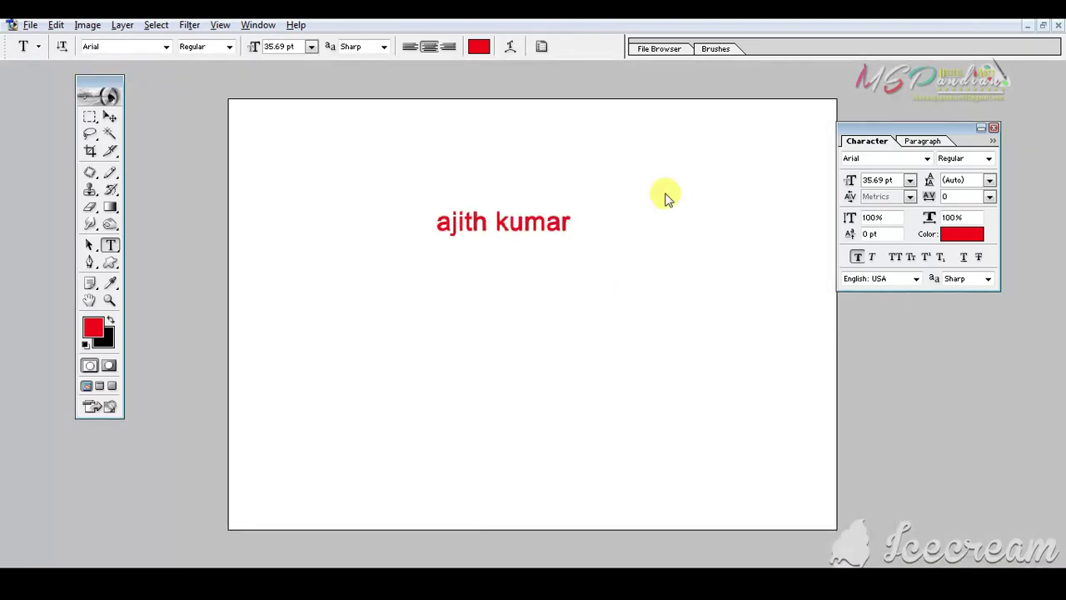
pyautogui.click(516, 219)
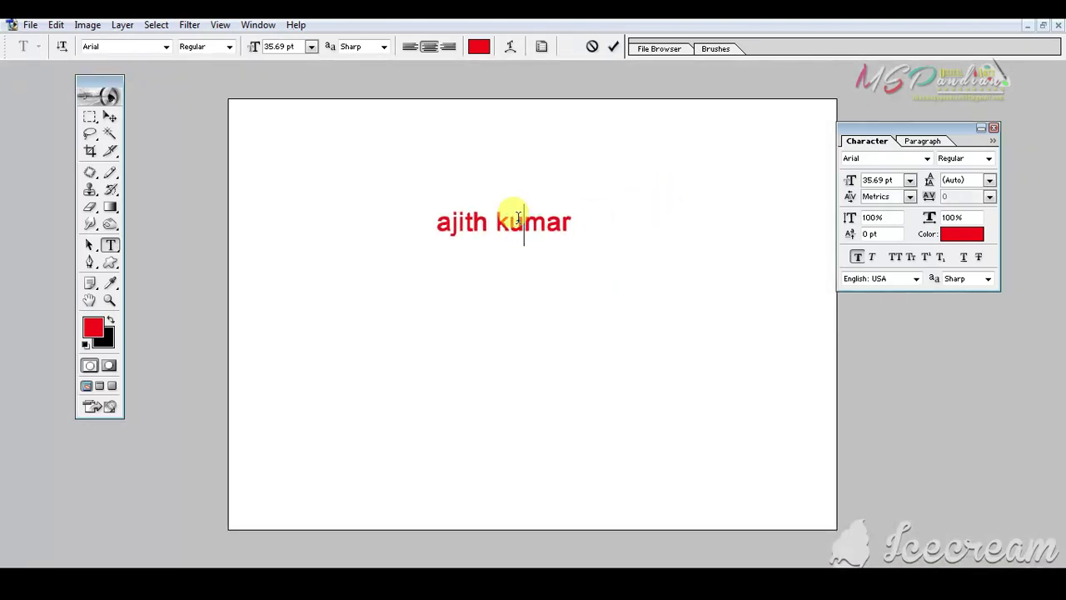
pyautogui.tripleClick(517, 218)
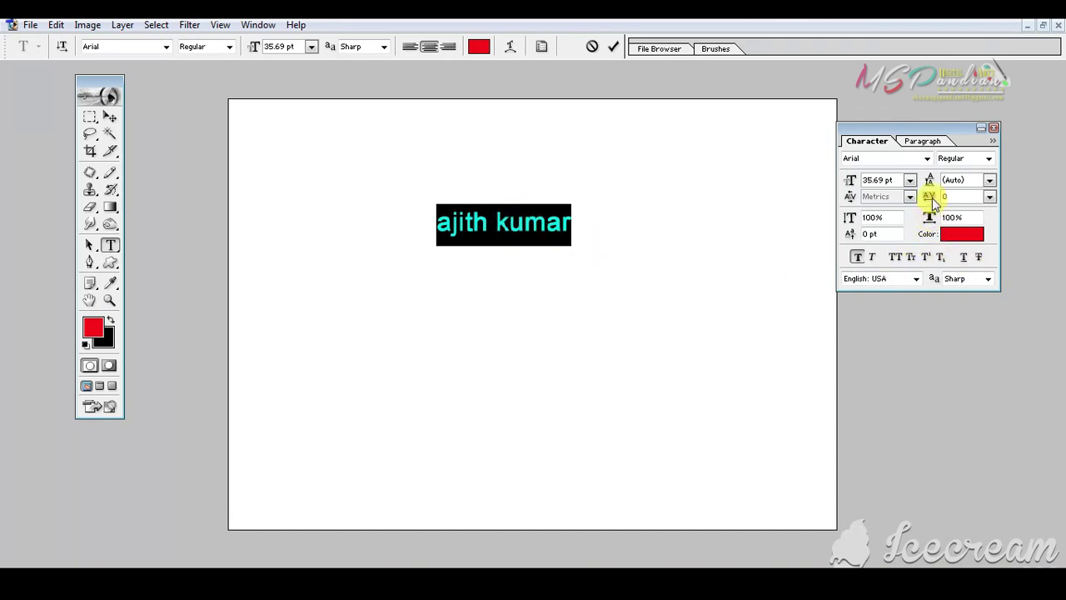
# Try tracking 260 and other values, then settle the tracking at 20
pyautogui.write('260')
pyautogui.press('Return')
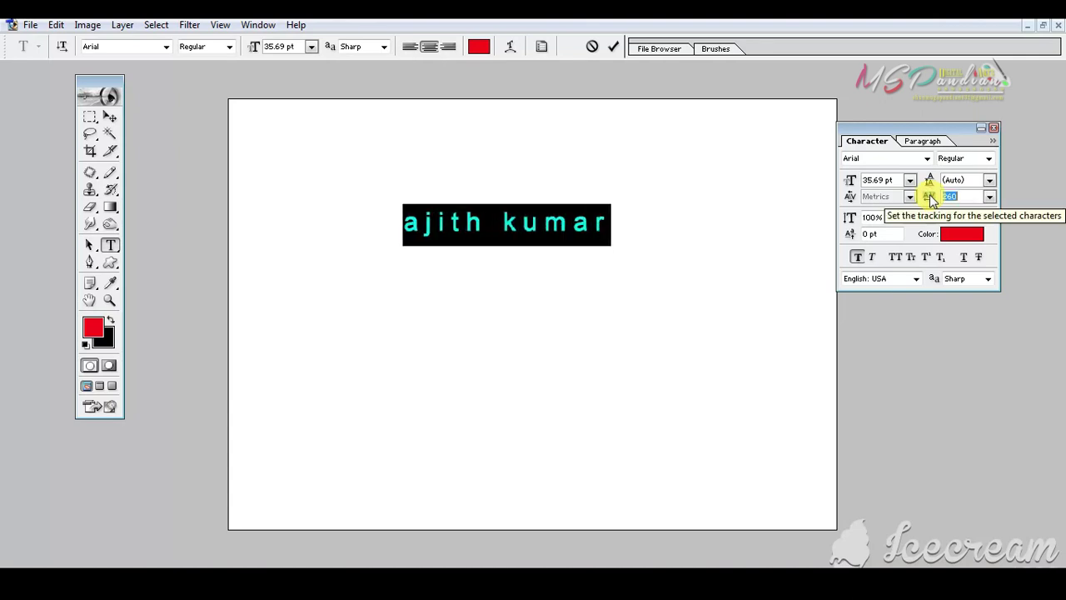
pyautogui.press('Up')
pyautogui.press('Up')
pyautogui.press('Up')
pyautogui.press('Up')
pyautogui.press('Up')
pyautogui.press('Up')
pyautogui.press('Up')
pyautogui.press('Up')
pyautogui.press('Up')
pyautogui.press('Up')
pyautogui.press('Up')
pyautogui.press('Up')
pyautogui.press('Up')
pyautogui.press('Up')
pyautogui.press('Up')
pyautogui.press('Up')
pyautogui.press('Up')
pyautogui.press('Up')
pyautogui.press('Up')
pyautogui.press('Up')
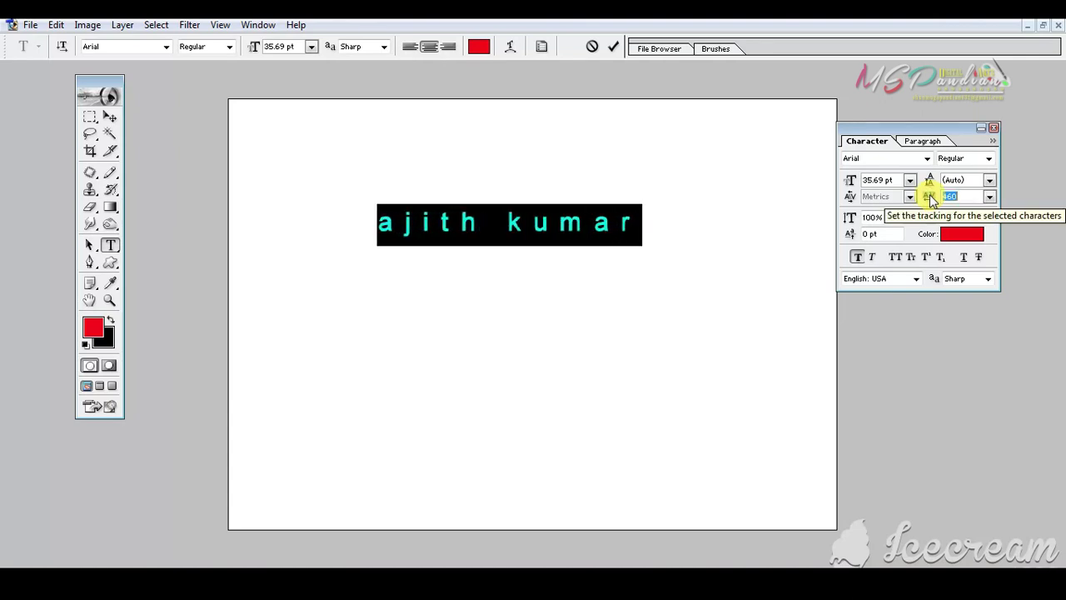
pyautogui.press('Up')
pyautogui.press('Up')
pyautogui.press('Up')
pyautogui.press('Up')
pyautogui.press('Up')
pyautogui.press('Up')
pyautogui.press('Up')
pyautogui.press('Up')
pyautogui.press('Up')
pyautogui.press('Up')
pyautogui.press('Up')
pyautogui.press('Up')
pyautogui.press('Up')
pyautogui.press('Up')
pyautogui.press('Up')
pyautogui.press('Up')
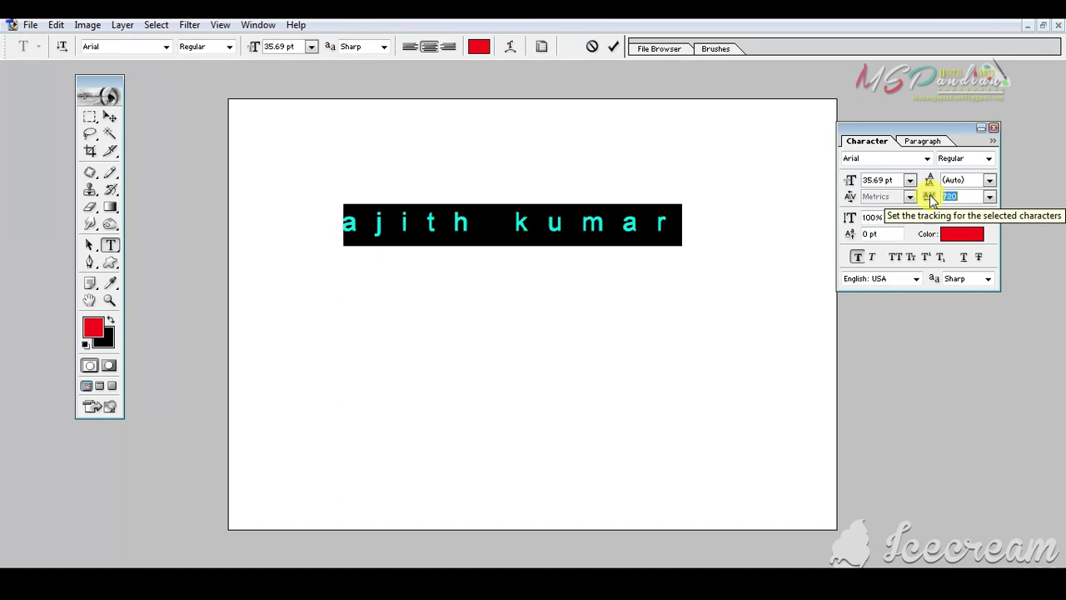
pyautogui.press('Down')
pyautogui.press('Down')
pyautogui.press('Down')
pyautogui.press('Down')
pyautogui.press('Down')
pyautogui.press('Down')
pyautogui.press('Down')
pyautogui.press('Down')
pyautogui.press('Down')
pyautogui.press('Down')
pyautogui.press('Down')
pyautogui.press('Down')
pyautogui.press('Down')
pyautogui.press('Down')
pyautogui.press('Down')
pyautogui.press('Down')
pyautogui.press('Down')
pyautogui.press('Down')
pyautogui.press('Down')
pyautogui.press('Down')
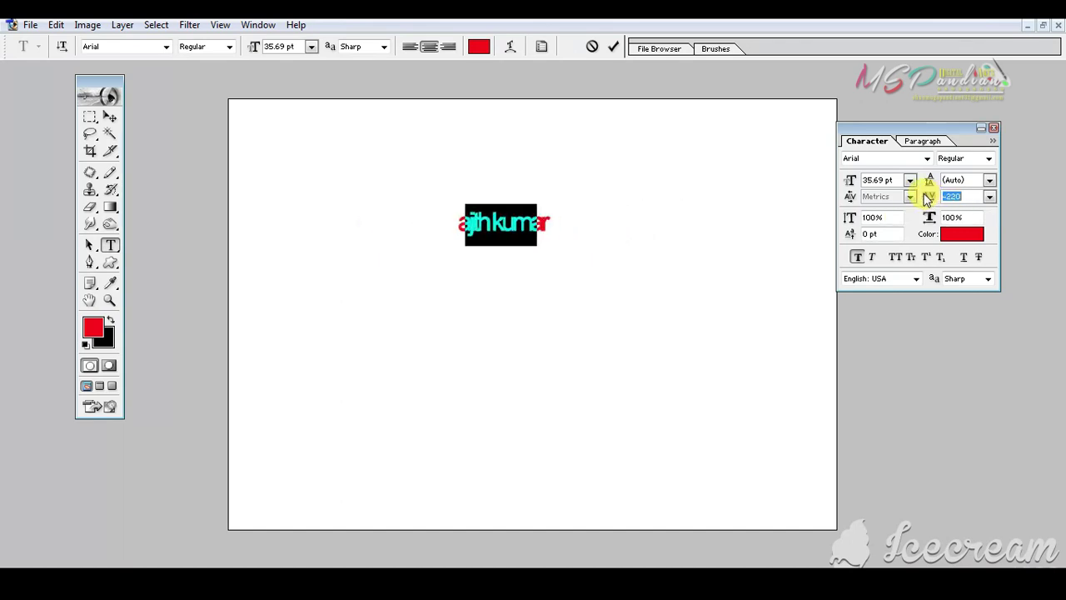
pyautogui.press('Up')
pyautogui.press('Up')
pyautogui.press('Up')
pyautogui.press('Up')
pyautogui.press('Up')
pyautogui.press('Up')
pyautogui.press('Up')
pyautogui.press('Up')
pyautogui.press('Up')
pyautogui.press('Up')
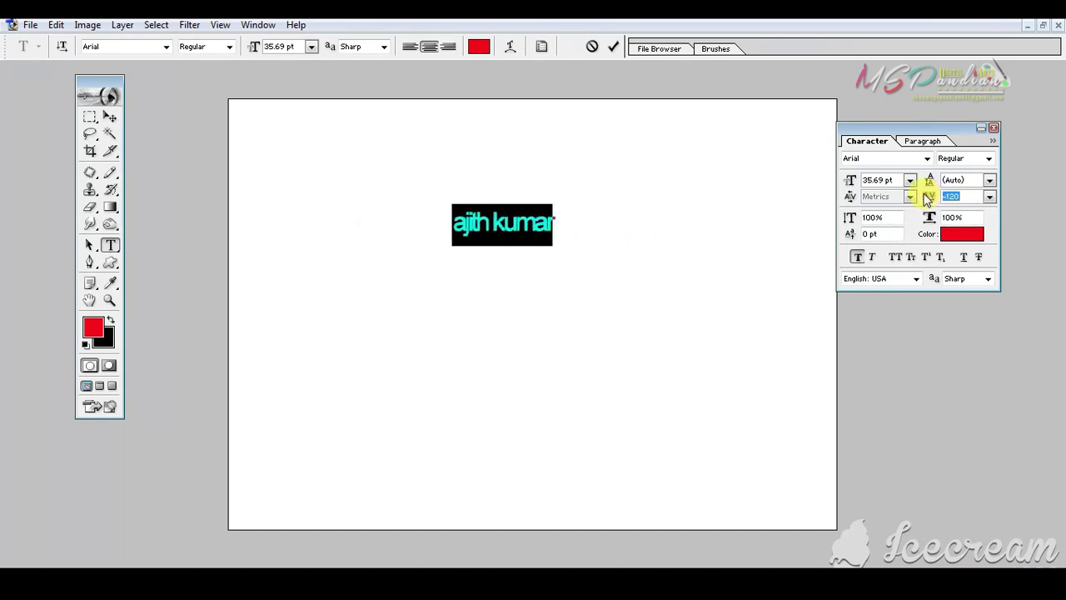
pyautogui.press('Up')
pyautogui.press('Up')
pyautogui.press('Up')
pyautogui.press('Up')
pyautogui.press('Up')
pyautogui.press('Up')
pyautogui.press('Up')
pyautogui.press('Up')
pyautogui.press('Up')
pyautogui.press('Up')
pyautogui.press('Up')
pyautogui.press('Up')
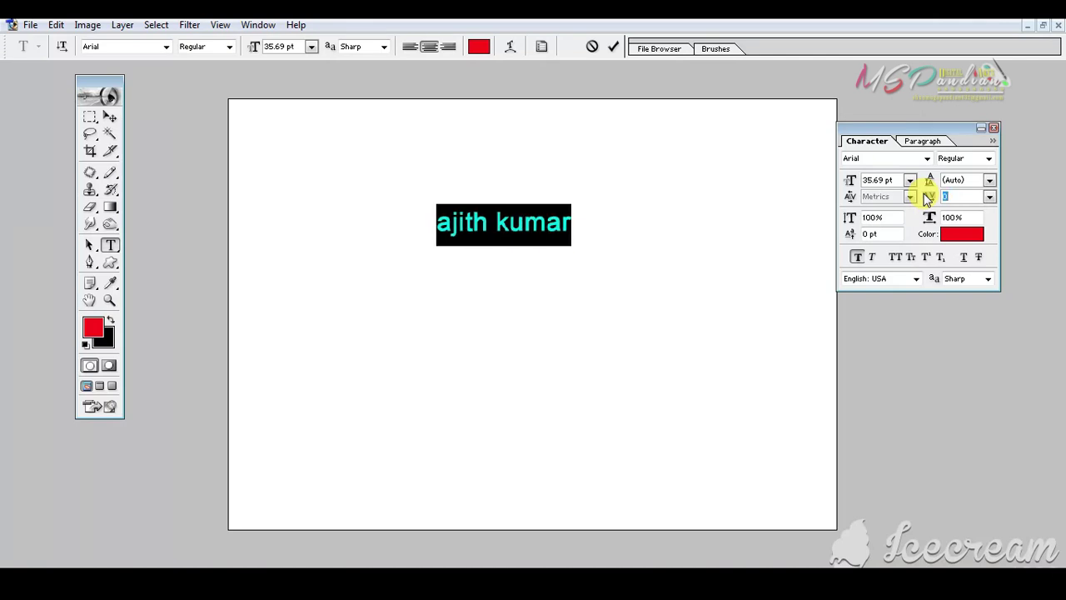
pyautogui.press('Up')
pyautogui.press('Up')
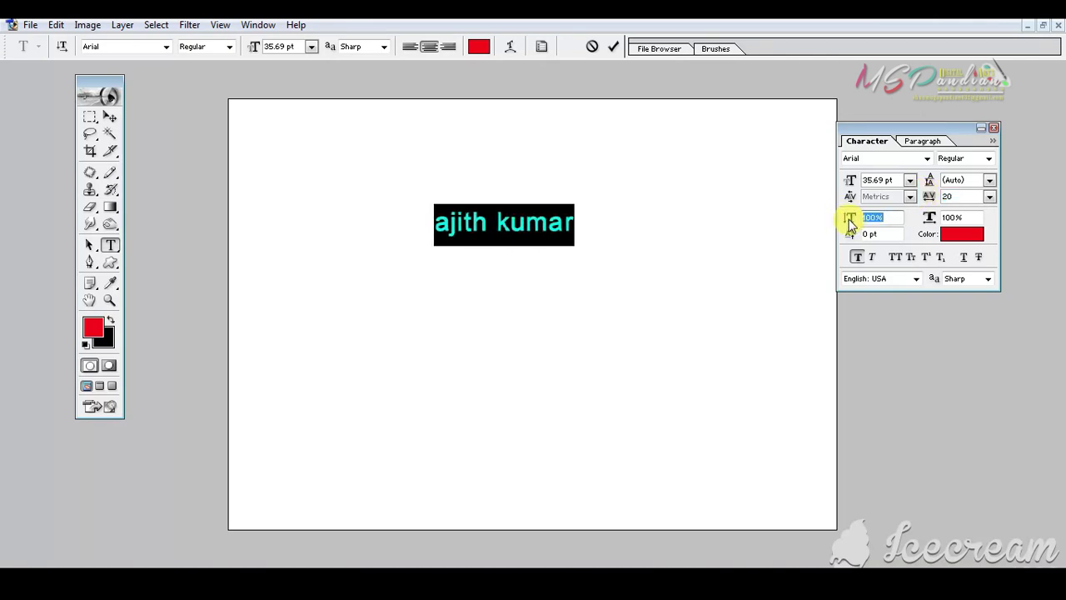
# Set the text's vertical scale to 113% and horizontal scale to 141%
pyautogui.press('Up')
pyautogui.press('Up')
pyautogui.press('Up')
pyautogui.press('Up')
pyautogui.press('Up')
pyautogui.press('Up')
pyautogui.press('Up')
pyautogui.press('Up')
pyautogui.press('Up')
pyautogui.press('Up')
pyautogui.press('Up')
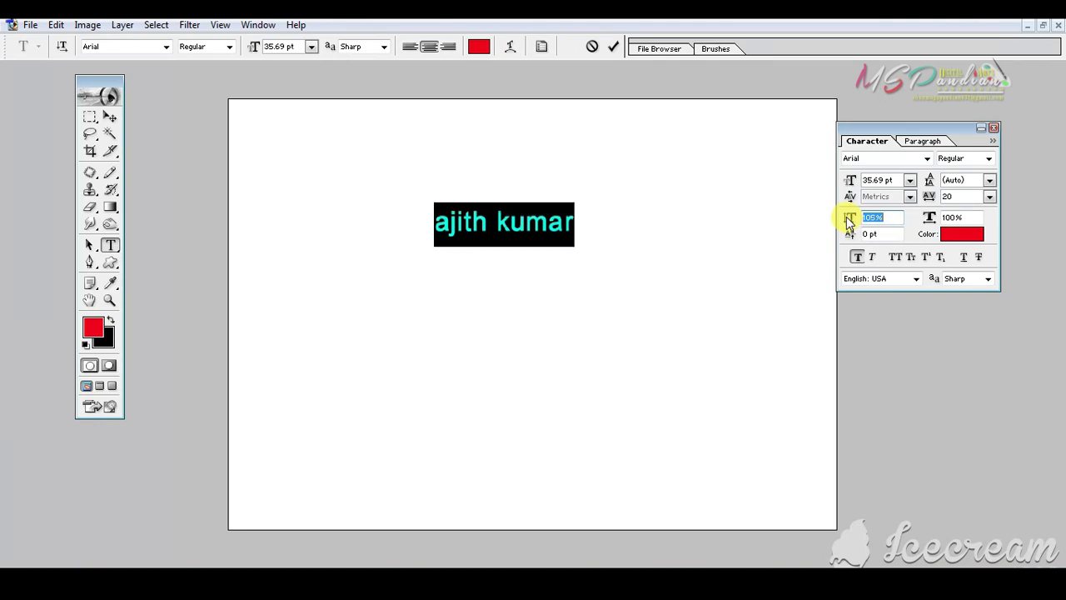
pyautogui.press('Up')
pyautogui.press('Up')
pyautogui.press('Up')
pyautogui.press('Up')
pyautogui.press('Up')
pyautogui.press('Up')
pyautogui.press('Up')
pyautogui.press('Up')
pyautogui.press('Up')
pyautogui.press('Up')
pyautogui.press('Up')
pyautogui.press('Up')
pyautogui.press('Up')
pyautogui.press('Up')
pyautogui.press('Up')
pyautogui.press('Up')
pyautogui.press('Up')
pyautogui.press('Up')
pyautogui.press('Up')
pyautogui.press('Up')
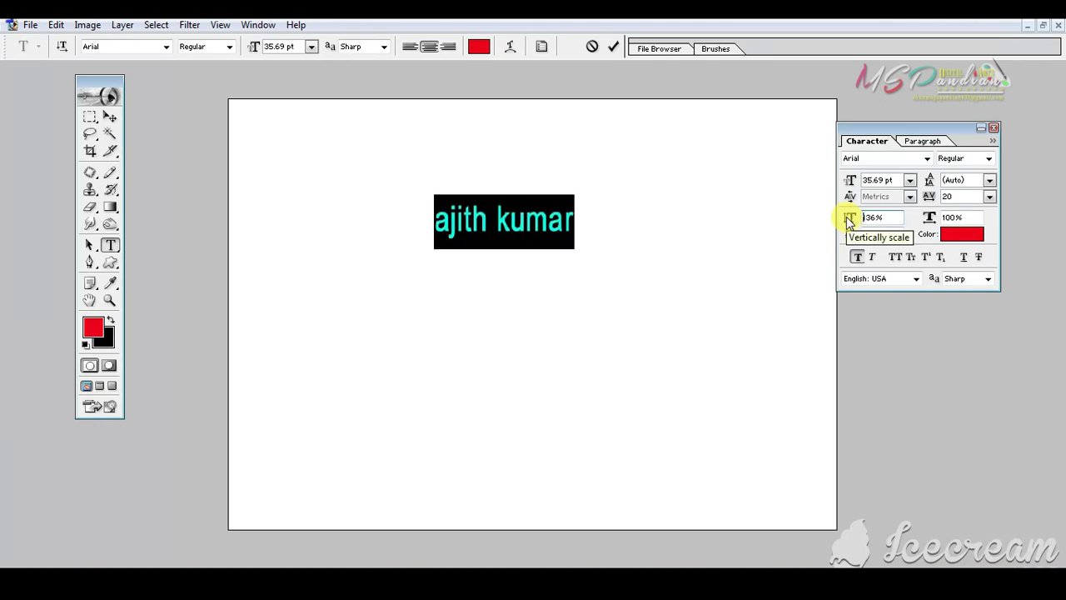
pyautogui.press('Down')
pyautogui.press('Down')
pyautogui.press('Down')
pyautogui.press('Down')
pyautogui.press('Down')
pyautogui.press('Down')
pyautogui.press('Down')
pyautogui.press('Down')
pyautogui.press('Down')
pyautogui.press('Down')
pyautogui.press('Down')
pyautogui.press('Down')
pyautogui.press('Down')
pyautogui.press('Down')
pyautogui.press('Down')
pyautogui.press('Down')
pyautogui.press('Down')
pyautogui.press('Down')
pyautogui.press('Down')
pyautogui.press('Down')
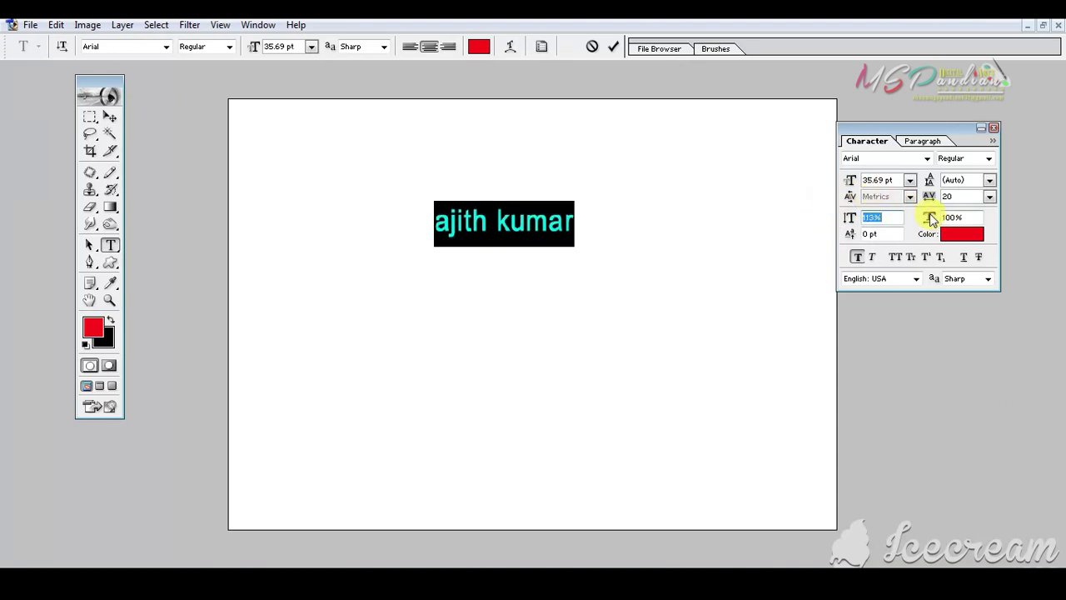
pyautogui.click(930, 218)
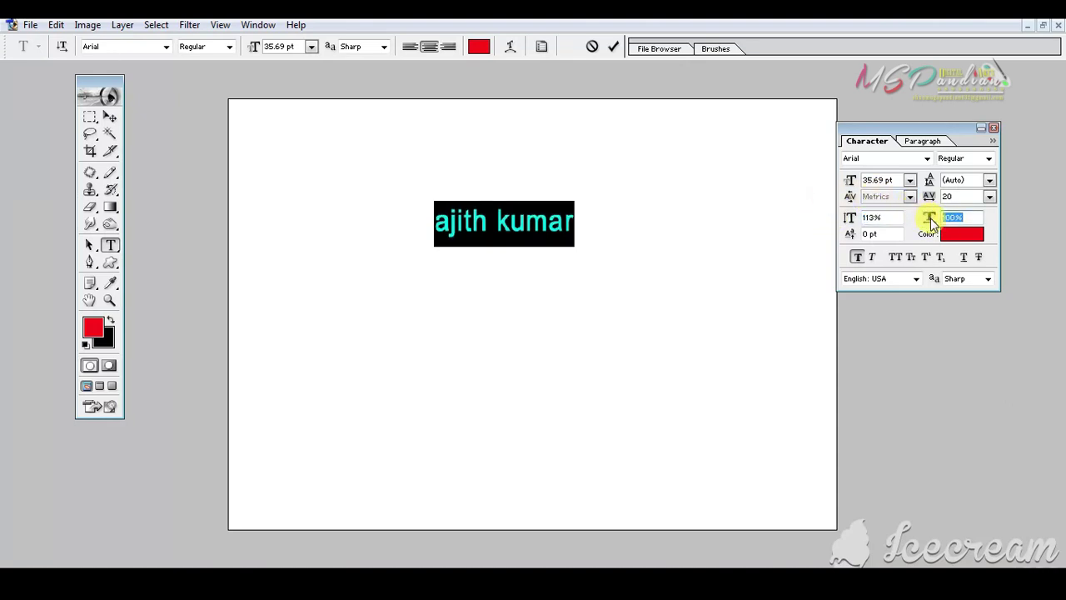
pyautogui.press('Up')
pyautogui.press('Up')
pyautogui.press('Up')
pyautogui.press('Up')
pyautogui.press('Up')
pyautogui.press('Up')
pyautogui.press('Up')
pyautogui.press('Up')
pyautogui.press('Up')
pyautogui.press('Up')
pyautogui.press('Up')
pyautogui.press('Up')
pyautogui.press('Up')
pyautogui.press('Up')
pyautogui.press('Up')
pyautogui.press('Up')
pyautogui.press('Up')
pyautogui.press('Up')
pyautogui.press('Up')
pyautogui.press('Up')
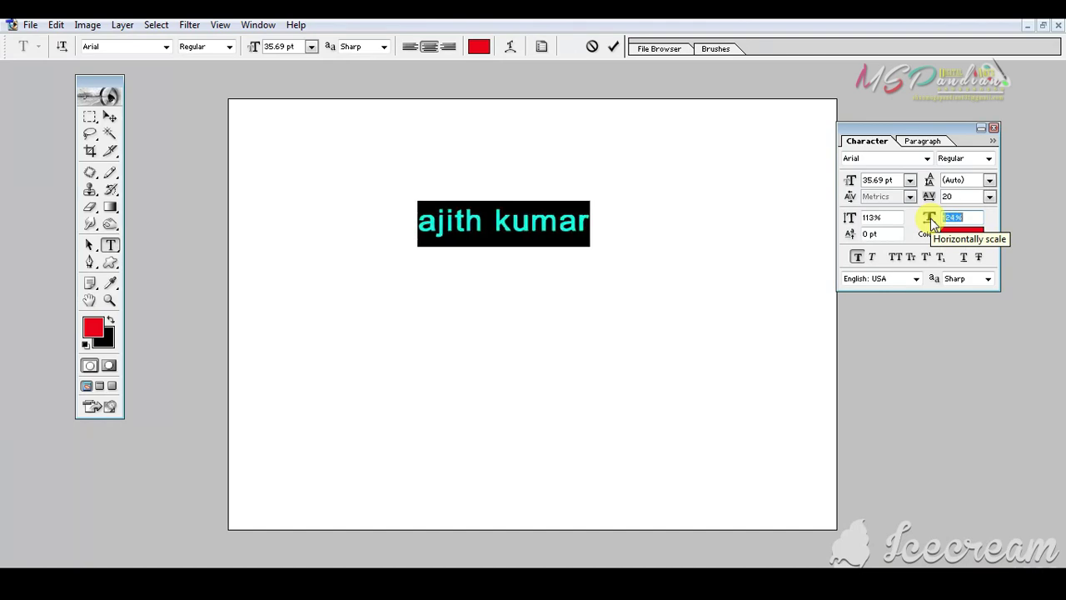
pyautogui.press('Up')
pyautogui.press('Up')
pyautogui.press('Up')
pyautogui.press('Up')
pyautogui.press('Up')
pyautogui.press('Up')
pyautogui.press('Up')
pyautogui.press('Up')
pyautogui.press('Up')
pyautogui.press('Up')
pyautogui.press('Up')
pyautogui.press('Up')
pyautogui.press('Up')
pyautogui.press('Up')
pyautogui.press('Up')
pyautogui.press('Up')
pyautogui.press('Up')
pyautogui.press('Up')
pyautogui.press('Up')
pyautogui.press('Up')
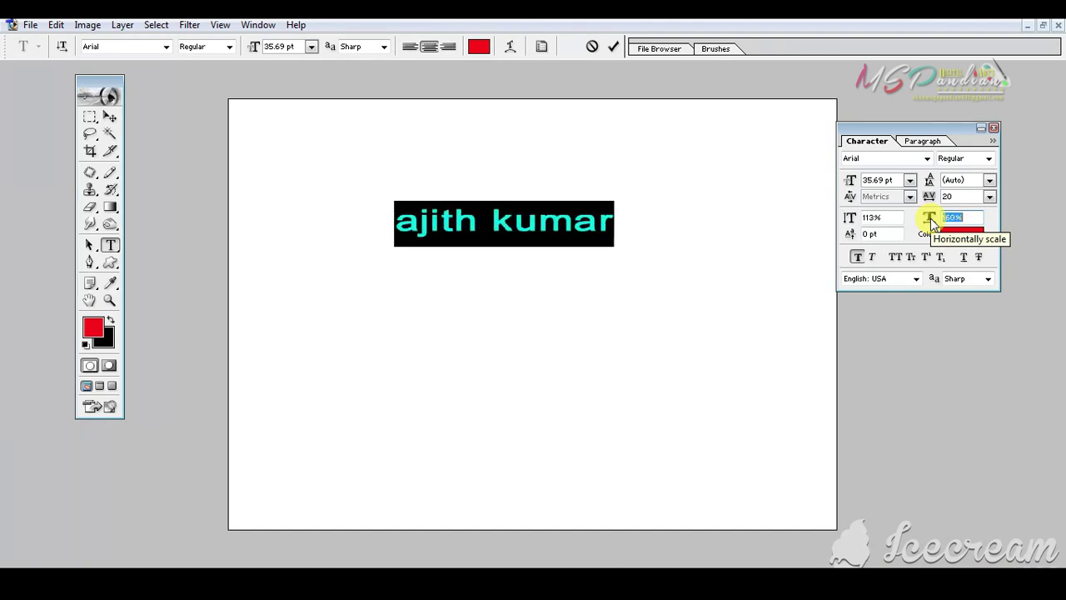
pyautogui.press('Up')
pyautogui.press('Up')
pyautogui.press('Up')
pyautogui.press('Up')
pyautogui.press('Up')
pyautogui.press('Up')
pyautogui.press('Up')
pyautogui.press('Up')
pyautogui.press('Up')
pyautogui.press('Up')
pyautogui.press('Up')
pyautogui.press('Up')
pyautogui.press('Up')
pyautogui.press('Up')
pyautogui.press('Up')
pyautogui.press('Up')
pyautogui.press('Up')
pyautogui.press('Up')
pyautogui.press('Up')
pyautogui.press('Up')
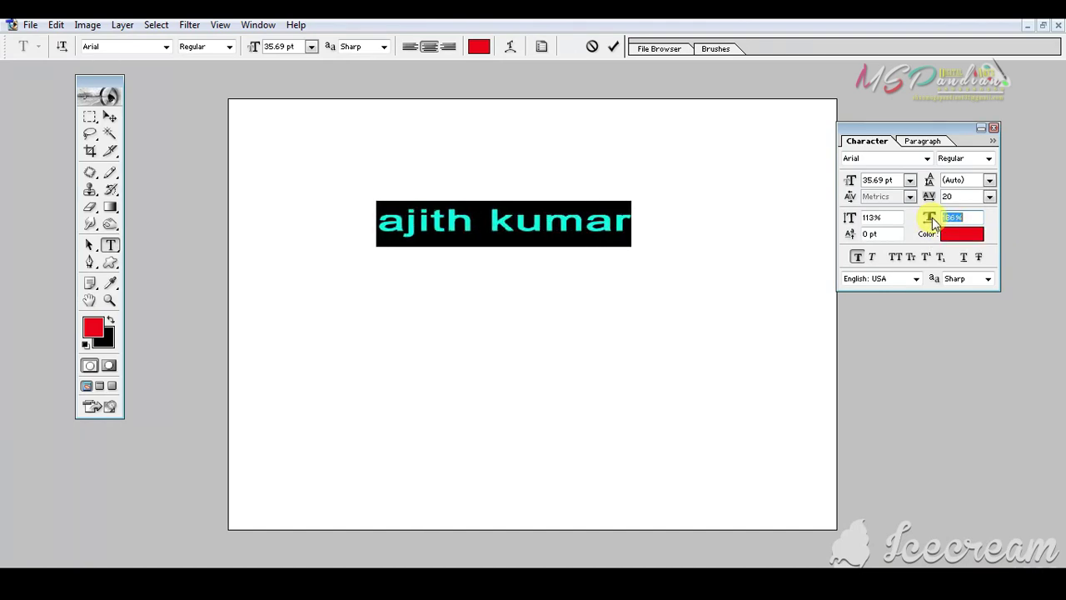
pyautogui.press('Up')
pyautogui.press('Up')
pyautogui.press('Up')
pyautogui.press('Up')
pyautogui.press('Up')
pyautogui.press('Up')
pyautogui.press('Up')
pyautogui.press('Up')
pyautogui.press('Up')
pyautogui.press('Up')
pyautogui.press('Up')
pyautogui.press('Up')
pyautogui.press('Up')
pyautogui.press('Up')
pyautogui.press('Up')
pyautogui.press('Up')
pyautogui.press('Up')
pyautogui.press('Up')
pyautogui.press('Up')
pyautogui.press('Up')
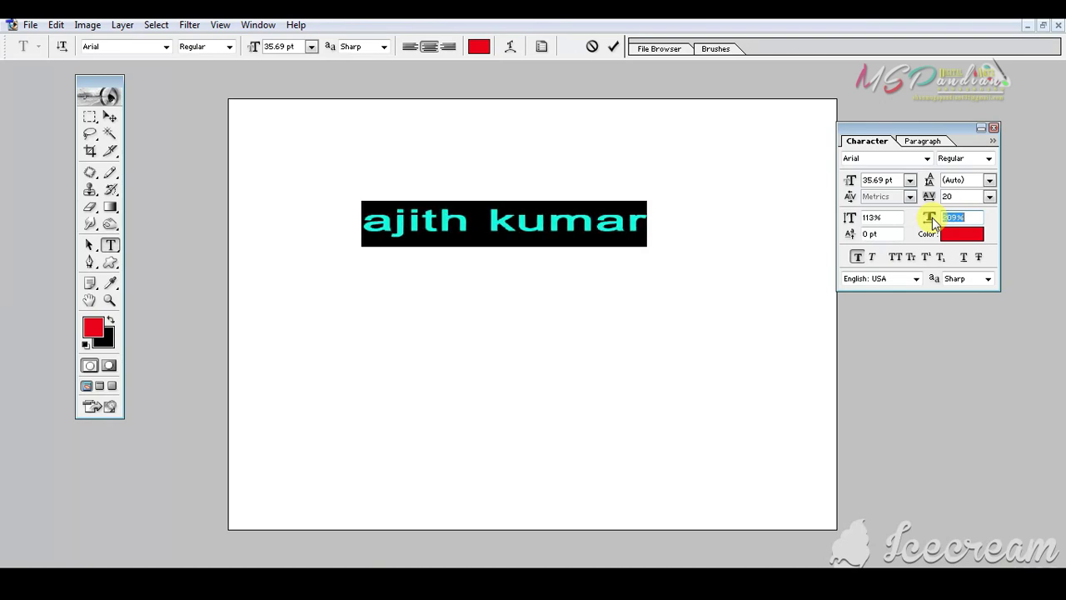
pyautogui.press('Up')
pyautogui.press('Up')
pyautogui.press('Up')
pyautogui.press('Up')
pyautogui.press('Up')
pyautogui.press('Up')
pyautogui.press('Up')
pyautogui.press('Up')
pyautogui.press('Up')
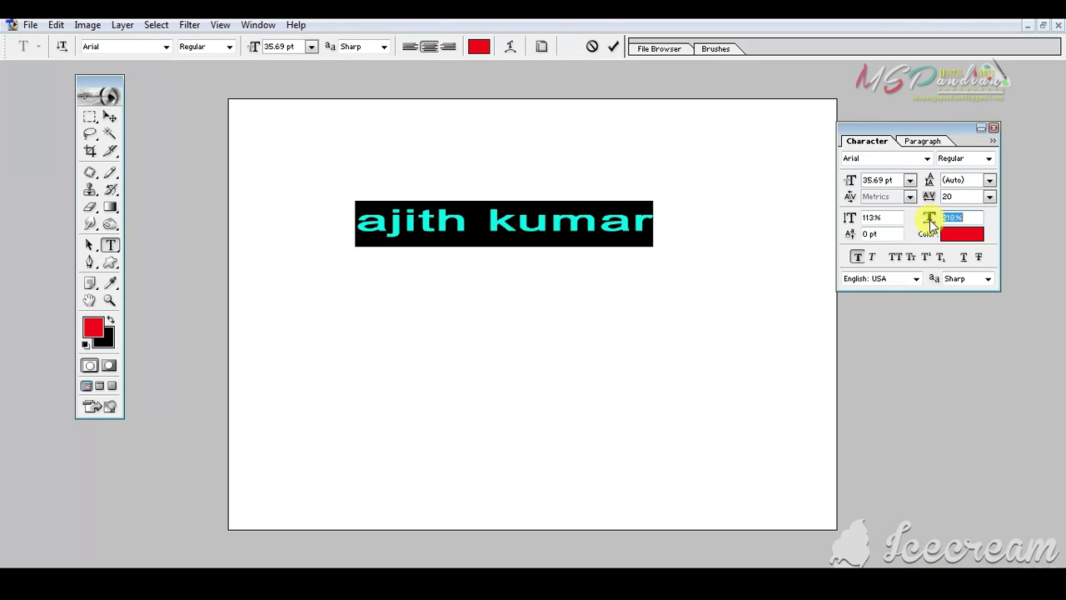
pyautogui.press('Down')
pyautogui.press('Down')
pyautogui.press('Down')
pyautogui.press('Down')
pyautogui.press('Down')
pyautogui.press('Down')
pyautogui.press('Down')
pyautogui.press('Down')
pyautogui.press('Down')
pyautogui.press('Down')
pyautogui.press('Down')
pyautogui.press('Down')
pyautogui.press('Down')
pyautogui.press('Down')
pyautogui.press('Down')
pyautogui.press('Down')
pyautogui.press('Down')
pyautogui.press('Down')
pyautogui.press('Down')
pyautogui.press('Down')
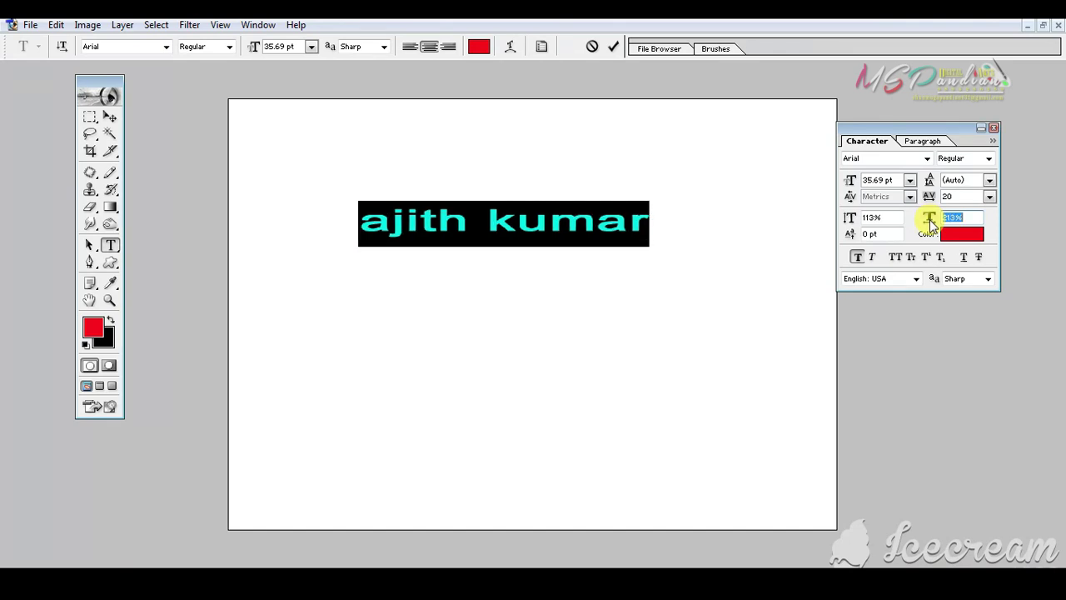
pyautogui.press('Down')
pyautogui.press('Down')
pyautogui.press('Down')
pyautogui.press('Down')
pyautogui.press('Down')
pyautogui.press('Down')
pyautogui.press('Down')
pyautogui.press('Down')
pyautogui.press('Down')
pyautogui.press('Down')
pyautogui.press('Down')
pyautogui.press('Down')
pyautogui.press('Down')
pyautogui.press('Down')
pyautogui.press('Down')
pyautogui.press('Down')
pyautogui.press('Down')
pyautogui.press('Down')
pyautogui.press('Down')
pyautogui.press('Down')
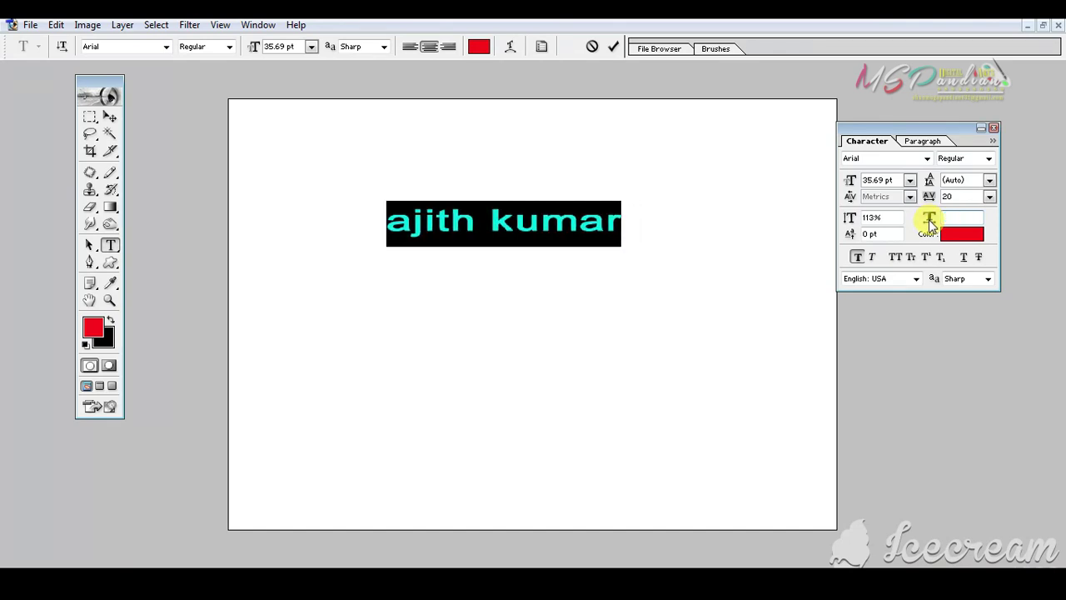
pyautogui.press('Down')
pyautogui.press('Down')
pyautogui.press('Down')
pyautogui.press('Down')
pyautogui.press('Down')
pyautogui.press('Down')
pyautogui.press('Down')
pyautogui.press('Down')
pyautogui.press('Down')
pyautogui.press('Down')
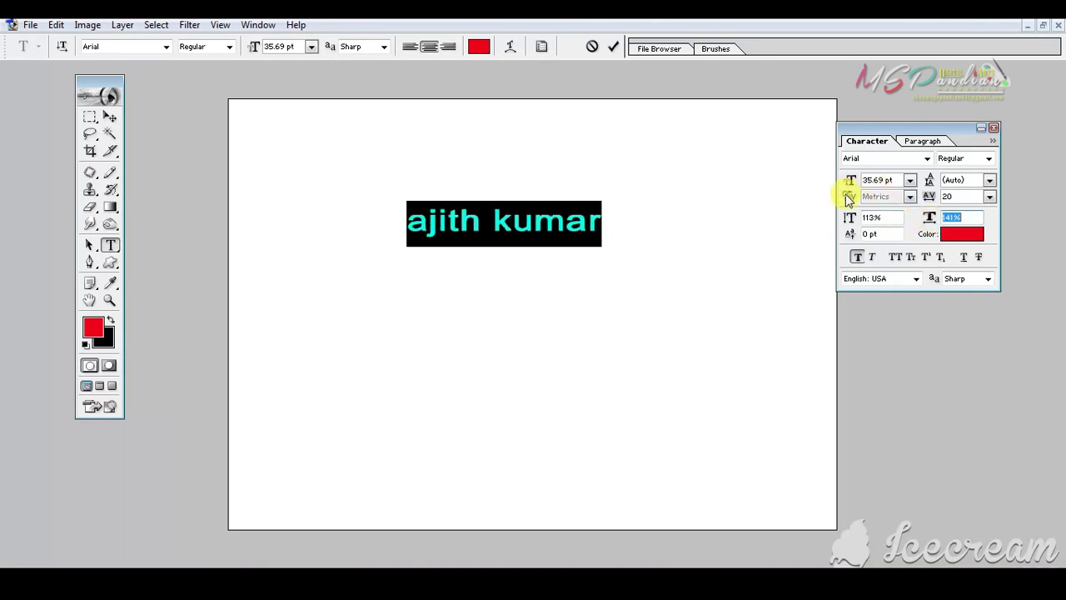
# Set the kerning to 0 from the kerning list
pyautogui.click(910, 196)
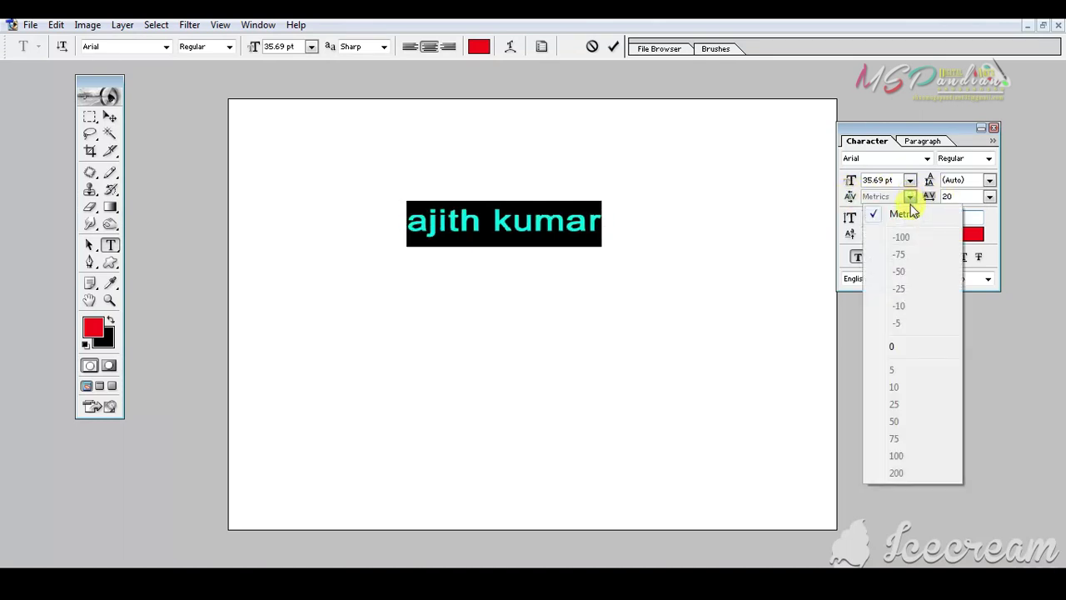
pyautogui.click(901, 348)
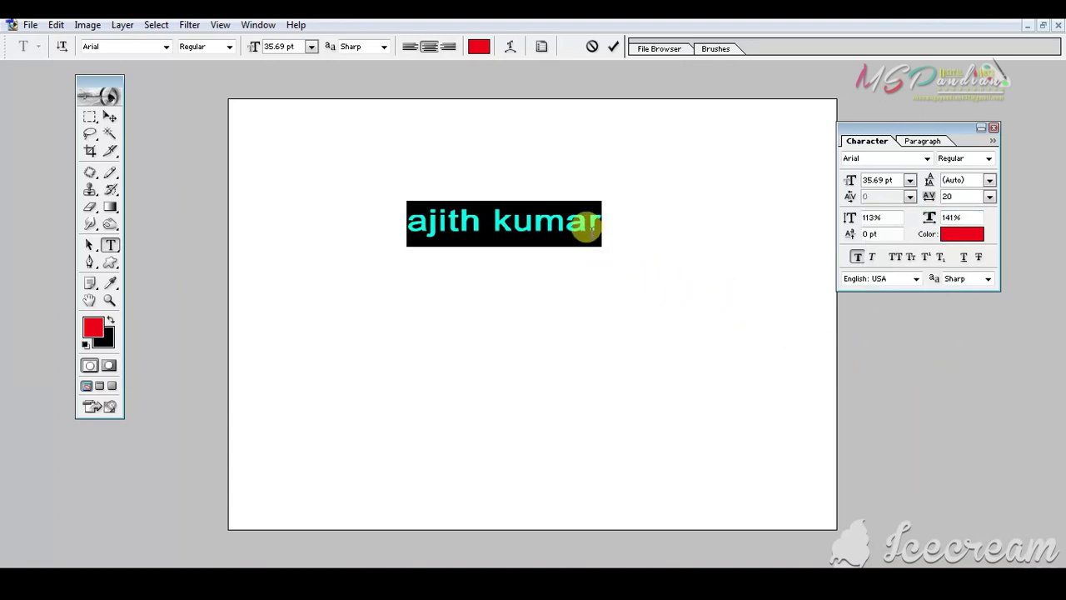
pyautogui.click(516, 219)
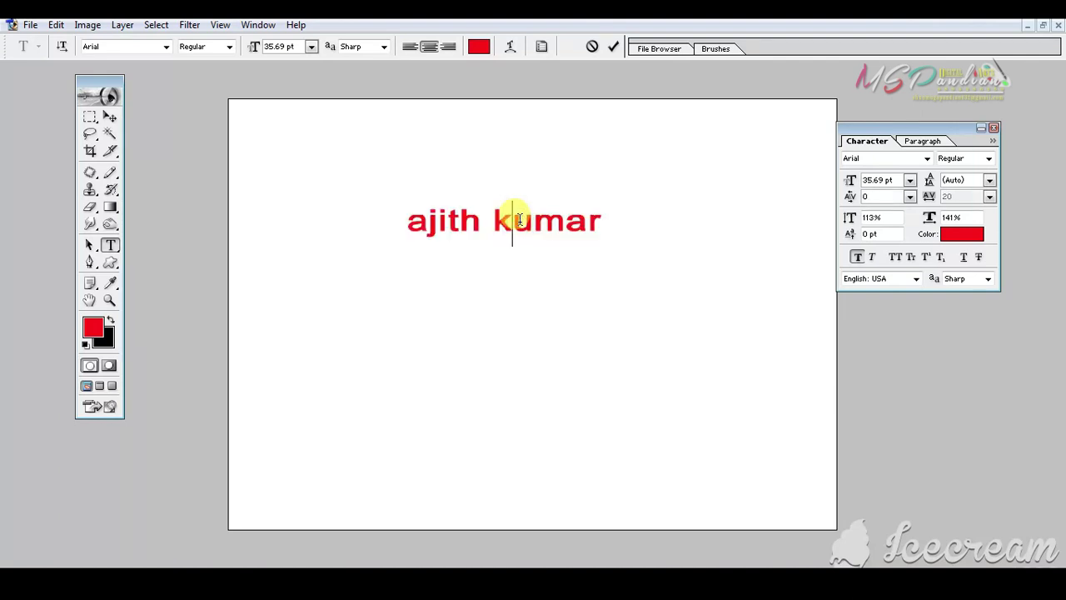
# Select the whole name text and open its text colour picker
pyautogui.tripleClick(516, 219)
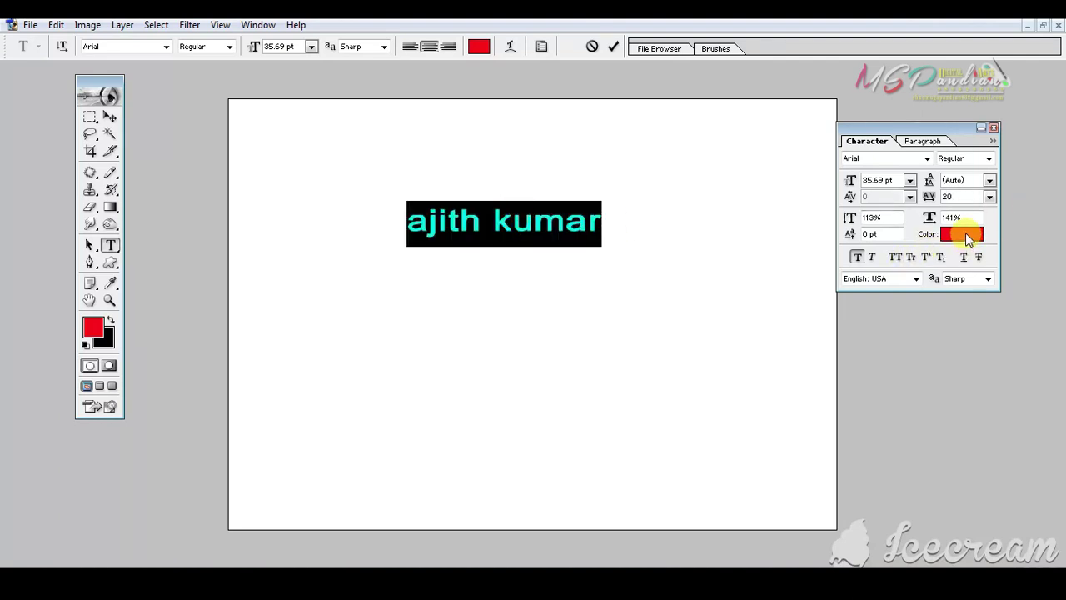
pyautogui.click(964, 234)
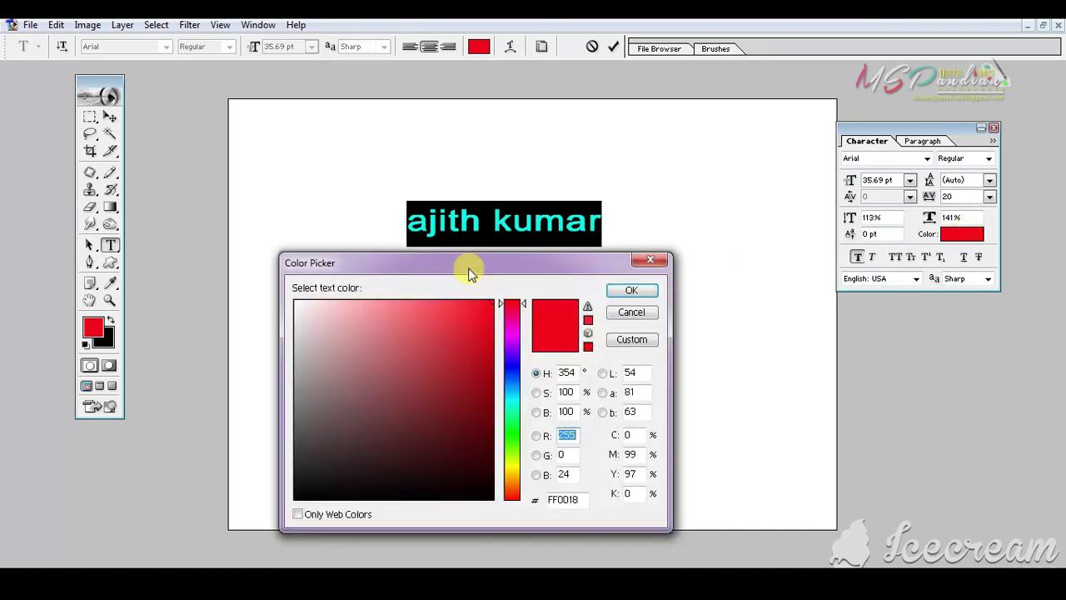
pyautogui.moveTo(469, 268); pyautogui.dragTo(599, 277)
pyautogui.moveTo(614, 167); pyautogui.dragTo(614, 148)
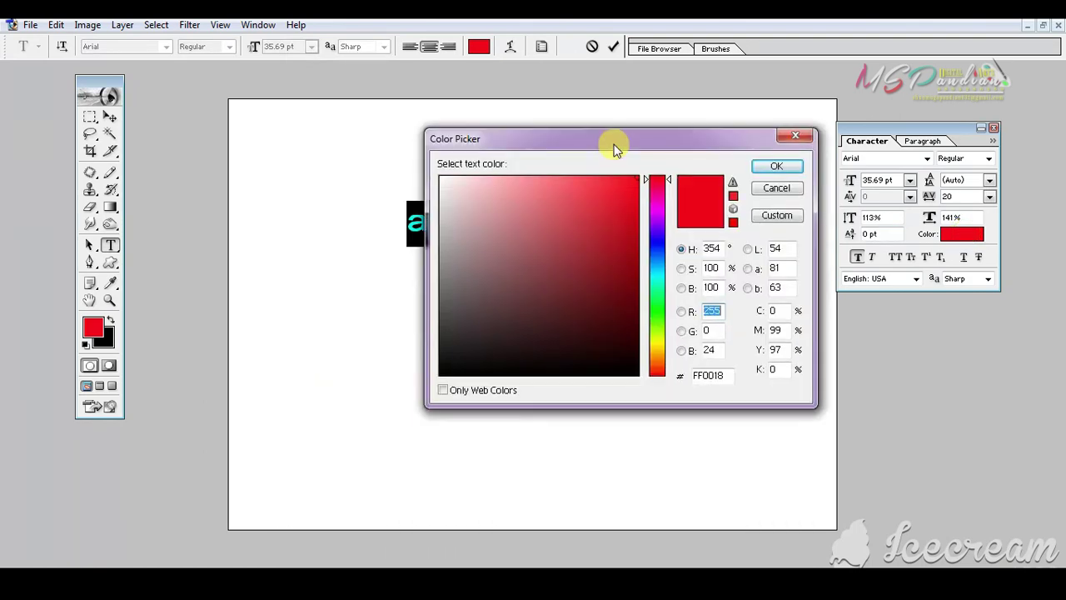
# Pick a dark blue in the Color Picker, confirm it and commit the text
pyautogui.click(656, 241)
pyautogui.click(636, 193)
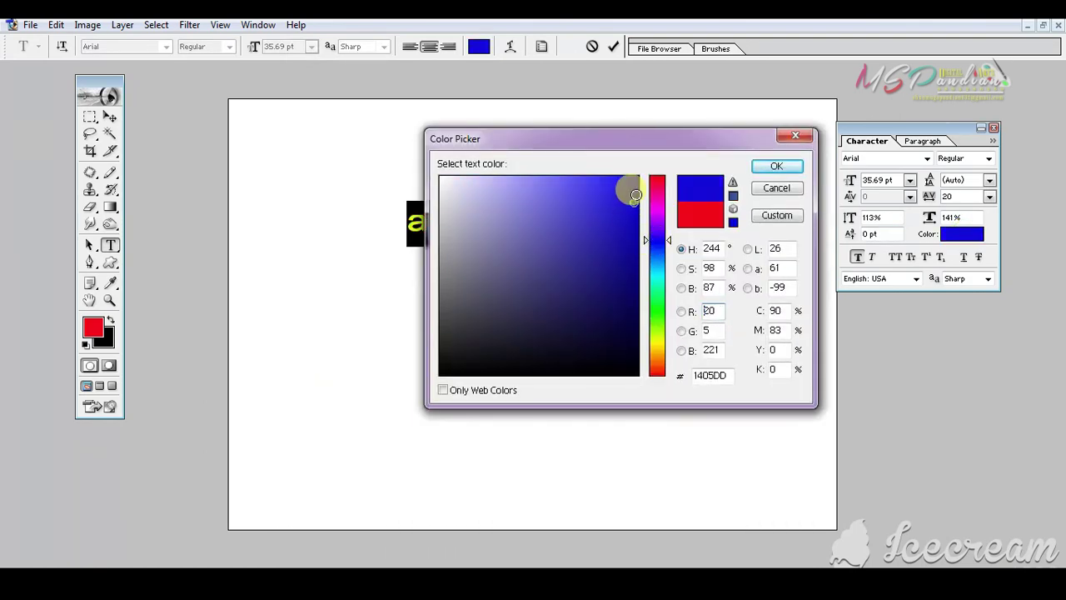
pyautogui.click(647, 253)
pyautogui.click(655, 250)
pyautogui.click(619, 242)
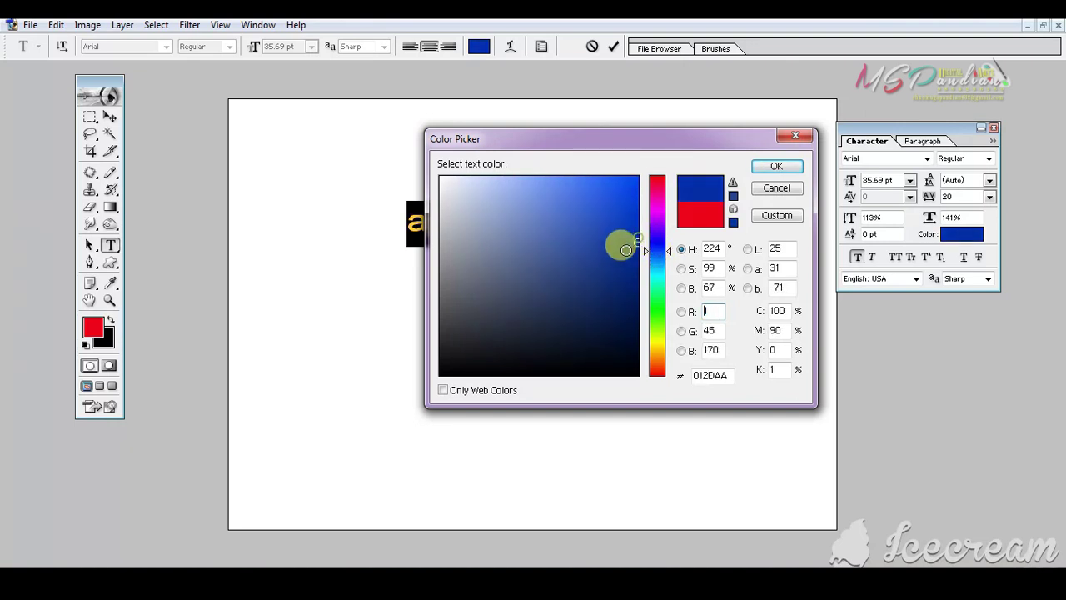
pyautogui.click(625, 260)
pyautogui.click(776, 166)
pyautogui.click(497, 229)
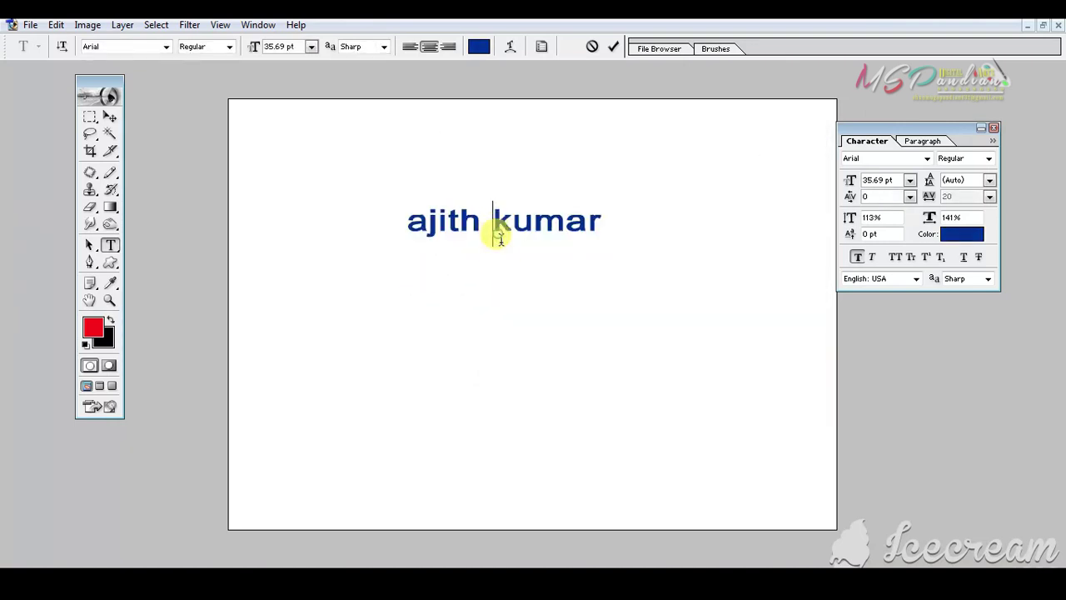
pyautogui.hotkey('ctrl', 'Return')
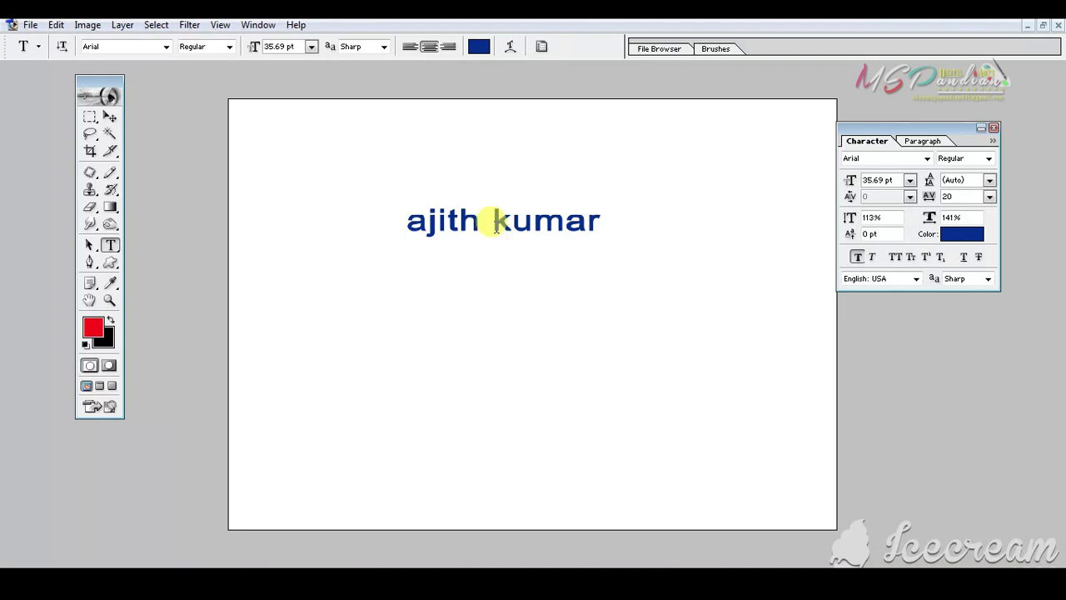
pyautogui.hotkey('ctrl', 'Return')
pyautogui.press('v')
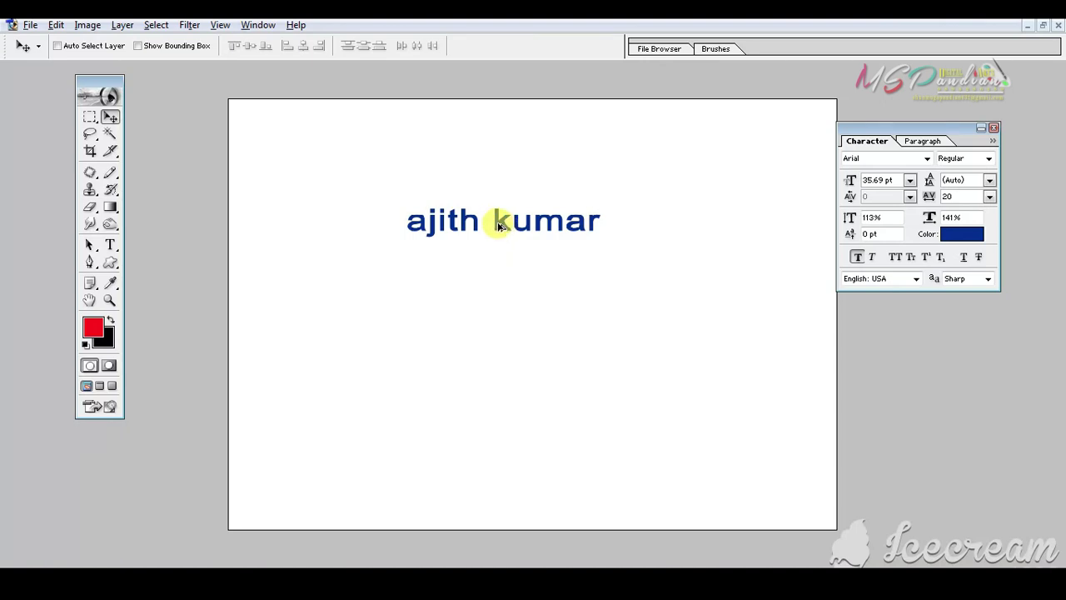
pyautogui.moveTo(498, 225); pyautogui.dragTo(497, 272)
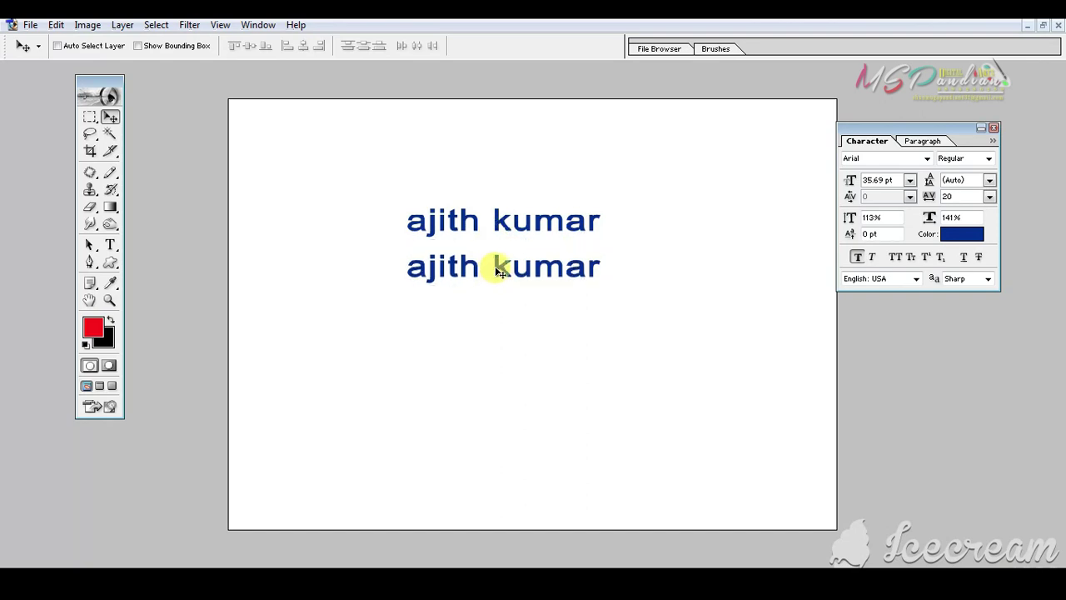
pyautogui.hotkey('ctrl', 'z')
pyautogui.press('t')
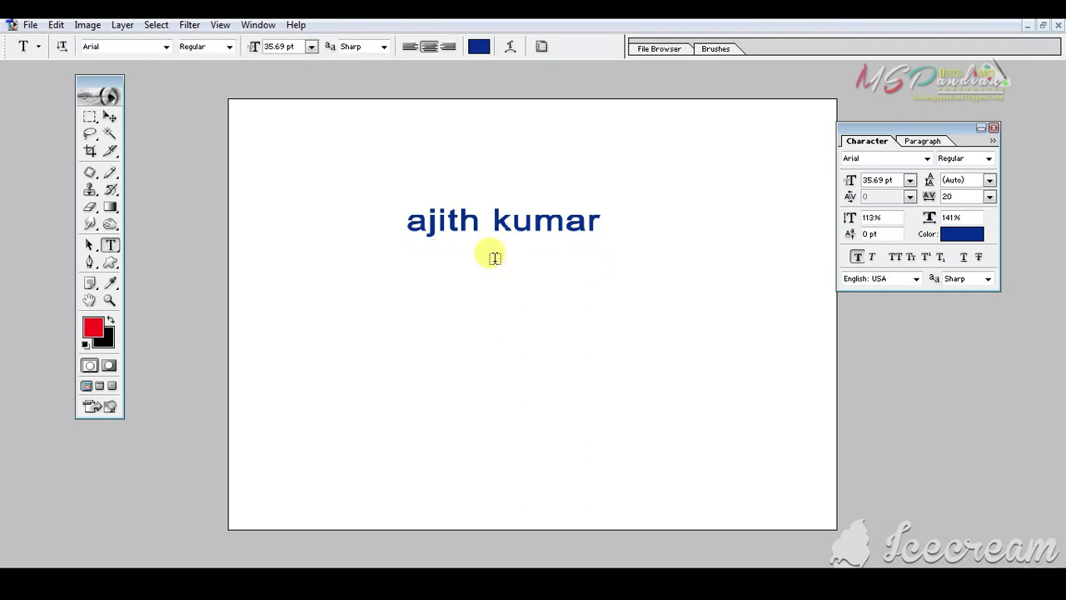
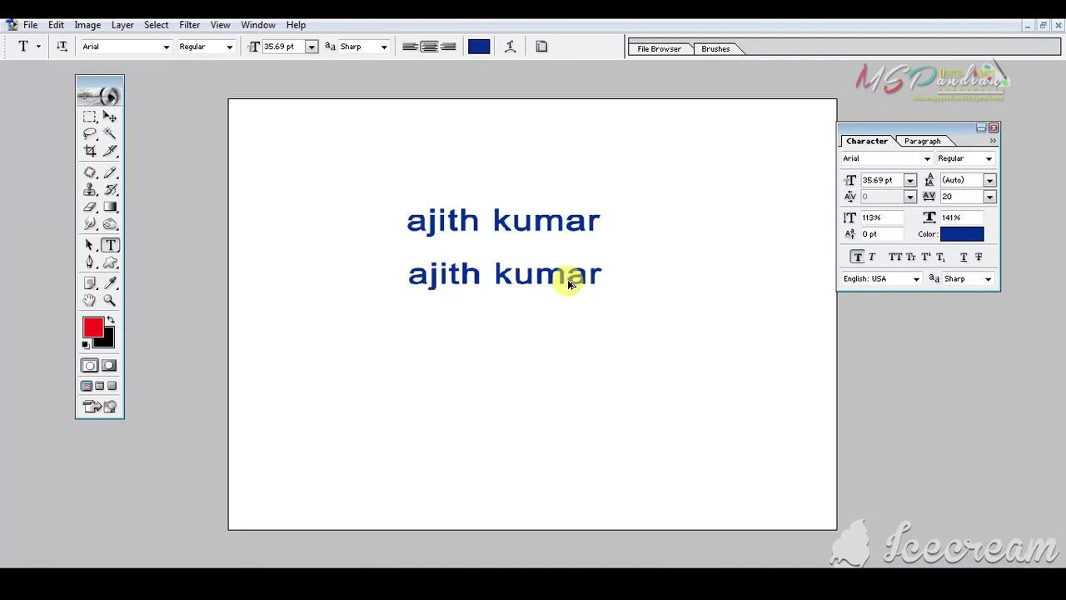
# Undo the duplicated second 'ajith kumar' line so only one copy remains
pyautogui.hotkey('ctrl', 'z')
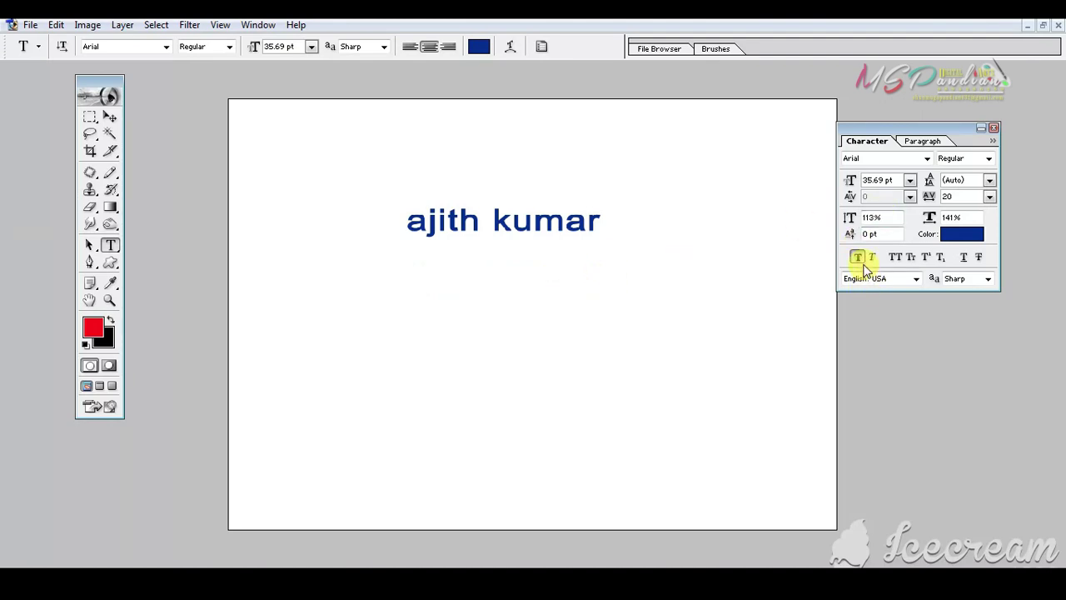
# Select the name text and briefly try faux bold and faux italic, keeping Arial Regular
pyautogui.click(562, 221)
pyautogui.hotkey('ctrl', 'a')
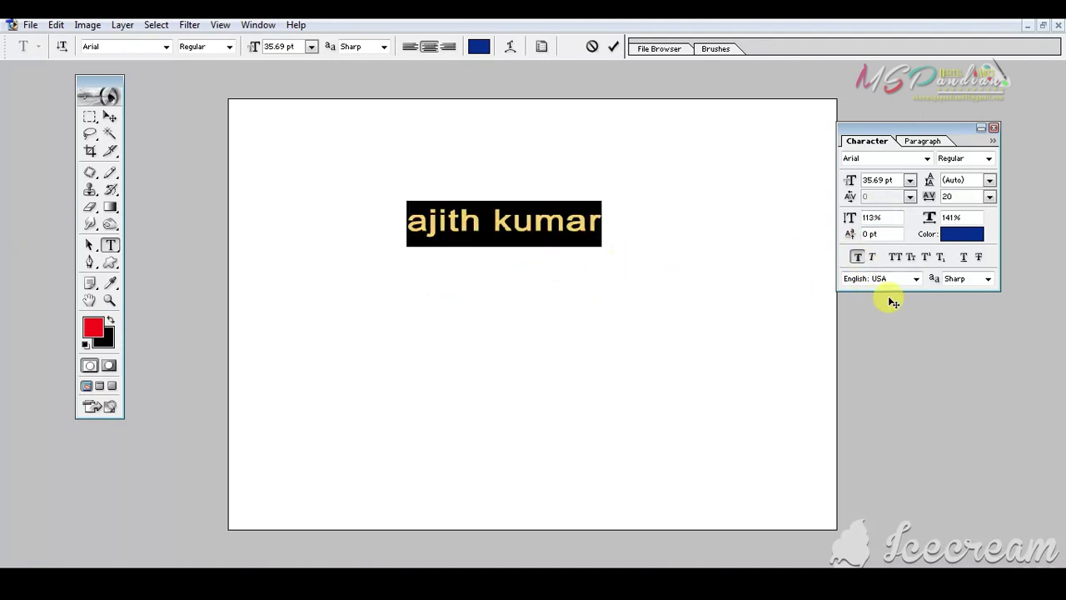
pyautogui.click(859, 260)
pyautogui.click(874, 258)
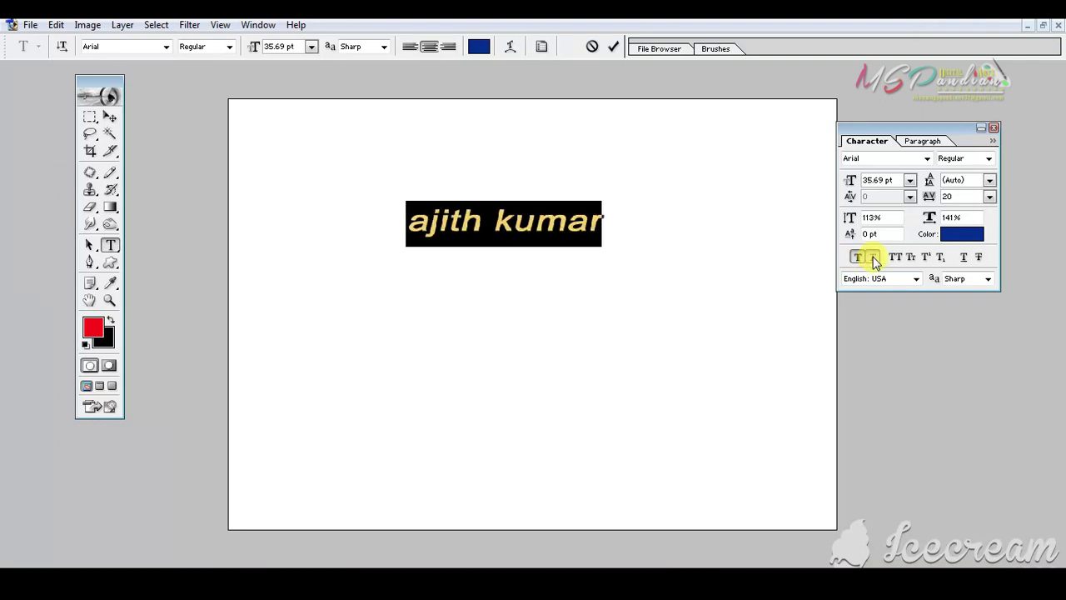
pyautogui.click(874, 259)
pyautogui.click(989, 159)
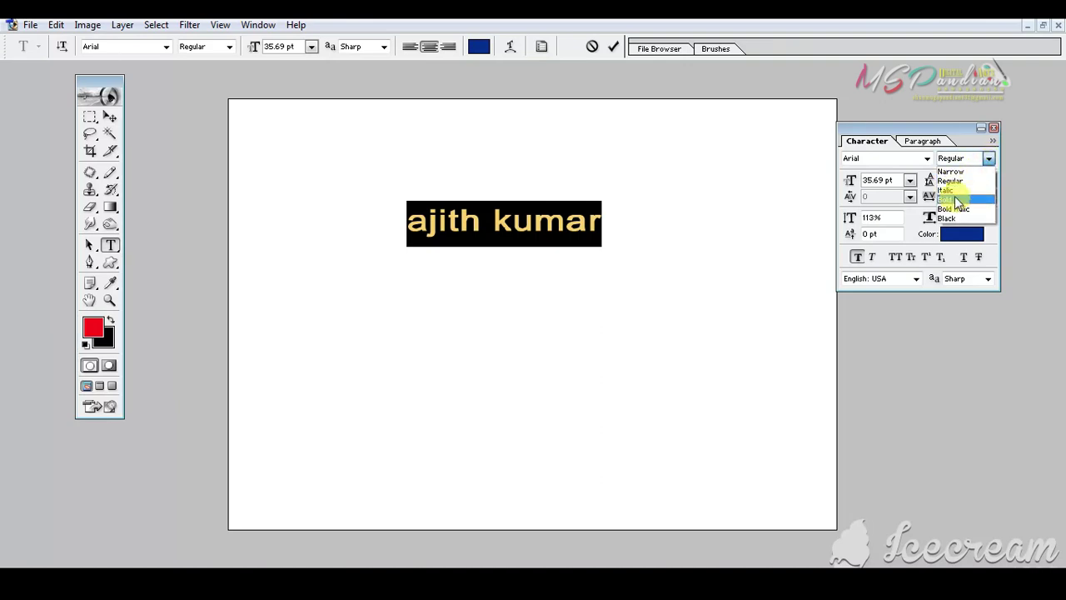
pyautogui.click(961, 182)
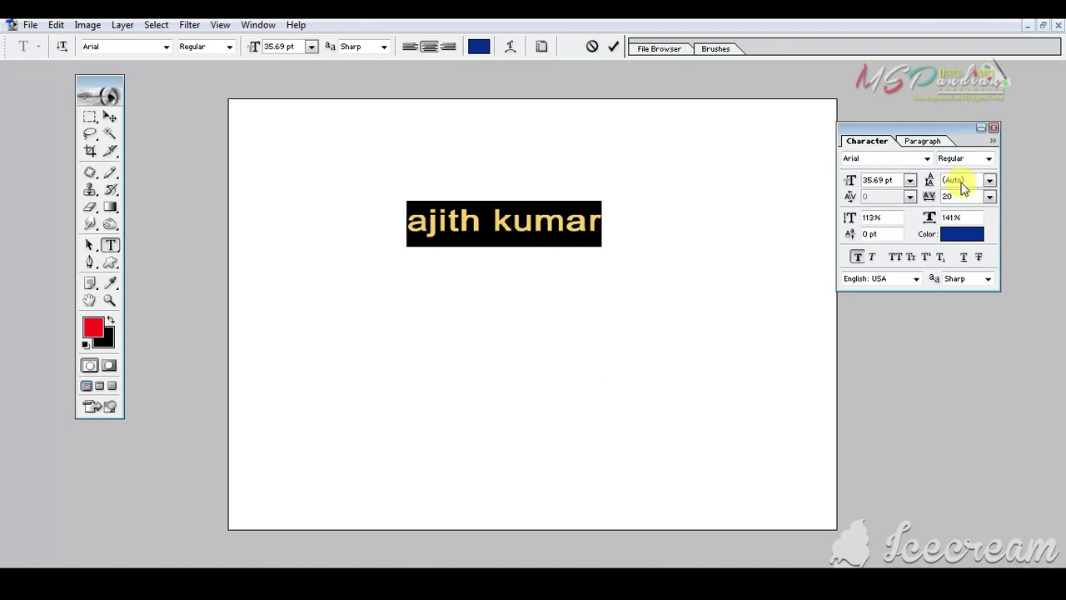
# Step the font style through Italic and Bold to Bold Italic and commit it
pyautogui.click(966, 162)
pyautogui.press('Down')
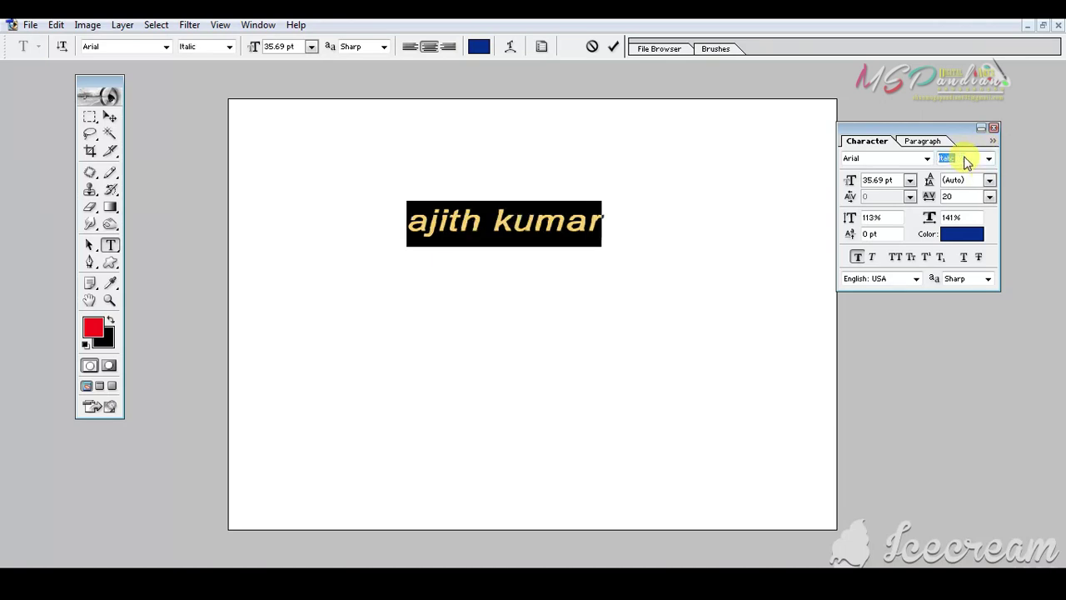
pyautogui.press('Down')
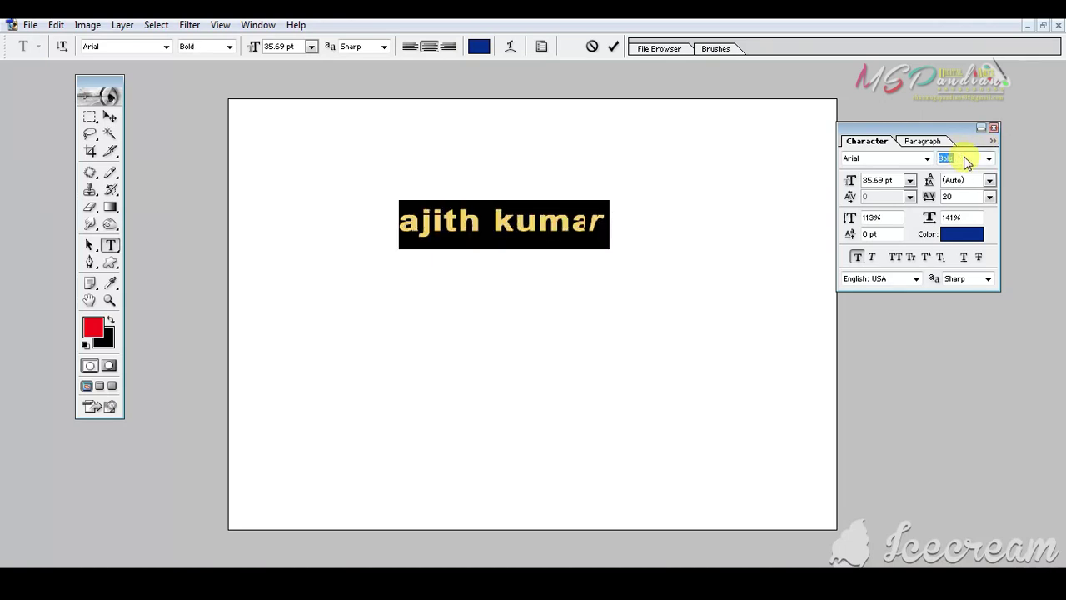
pyautogui.press('Down')
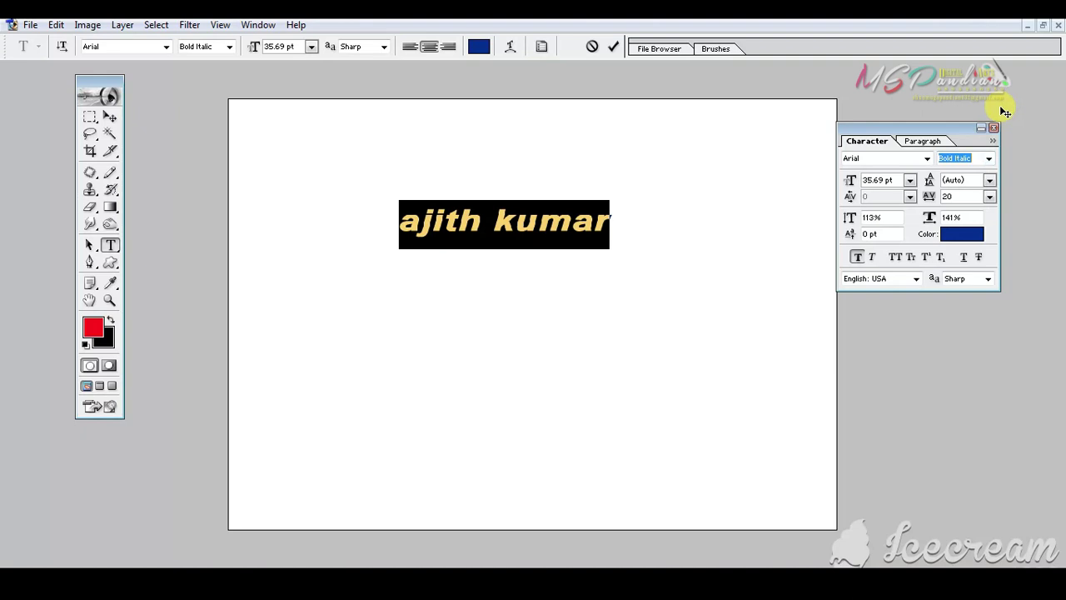
pyautogui.hotkey('ctrl', 'Return')
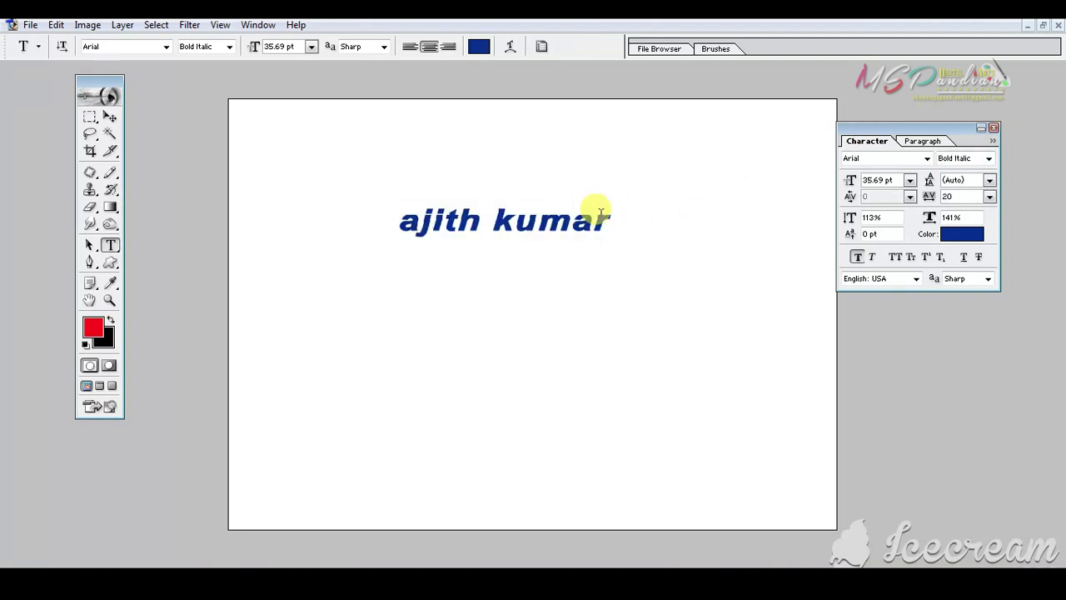
pyautogui.tripleClick(587, 223)
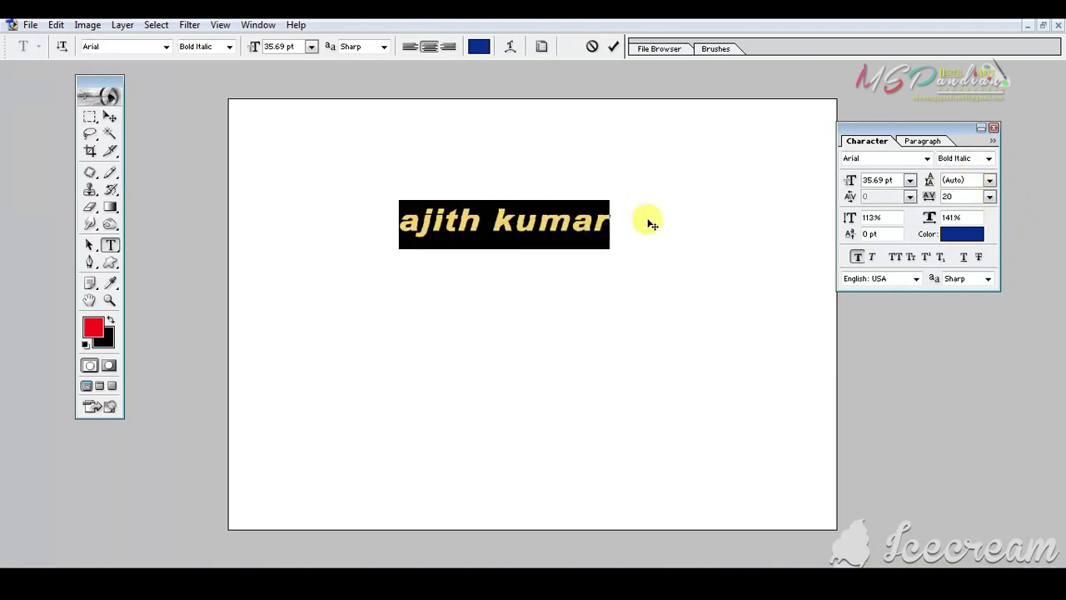
# Set the text's font style back to Arial Regular
pyautogui.click(992, 155)
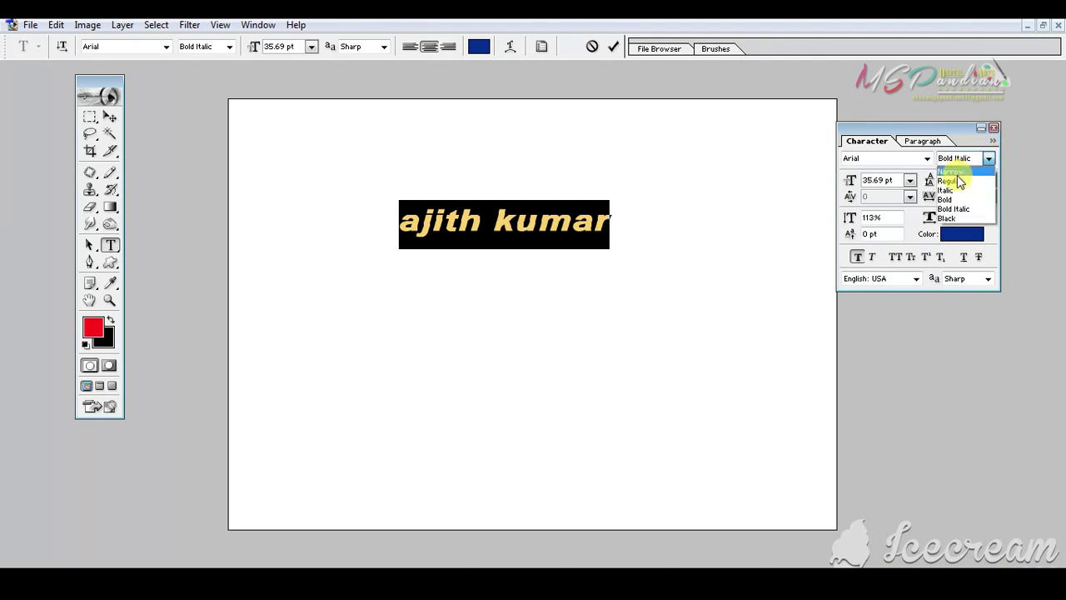
pyautogui.click(956, 179)
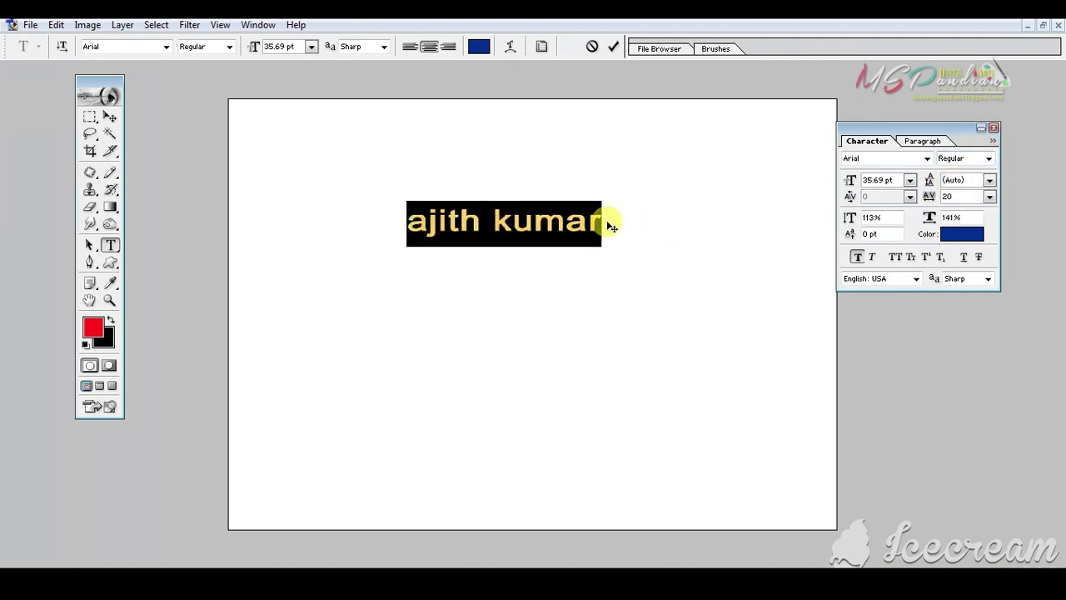
pyautogui.hotkey('ctrl', 'Return')
# Break the name into two lines, 'ajith' above 'kumar', and delete stray typed characters
pyautogui.click(490, 220)
pyautogui.press('Return')
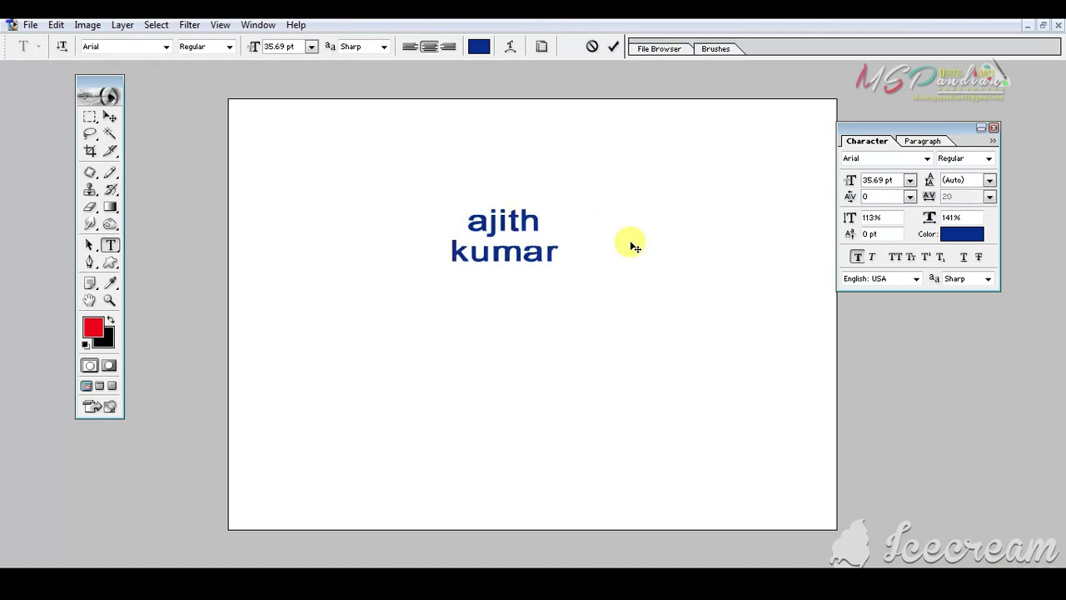
pyautogui.hotkey('ctrl', 'Return')
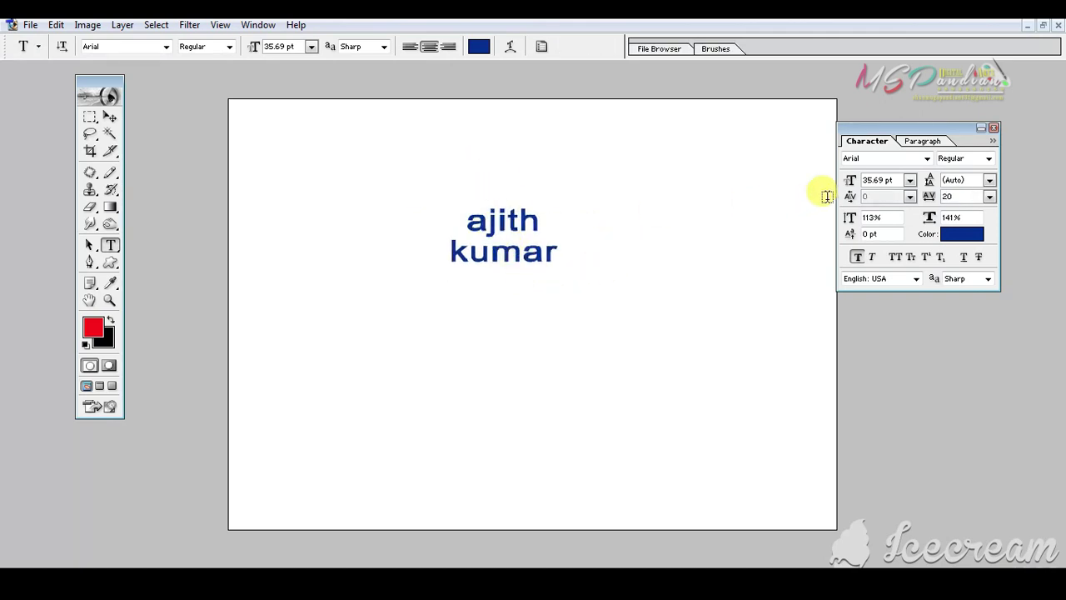
pyautogui.click(919, 140)
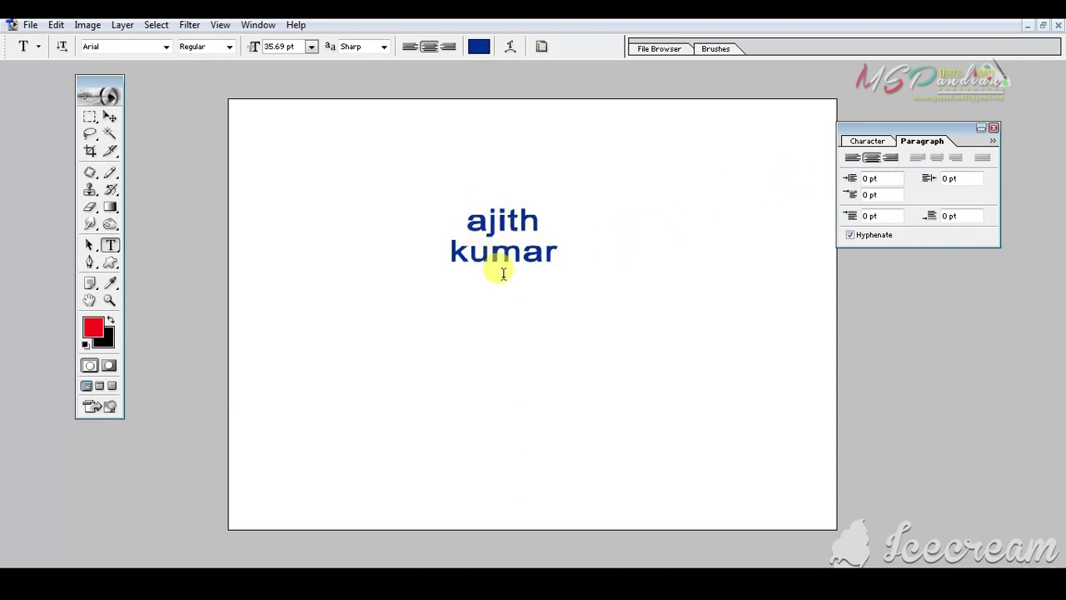
pyautogui.click(553, 251)
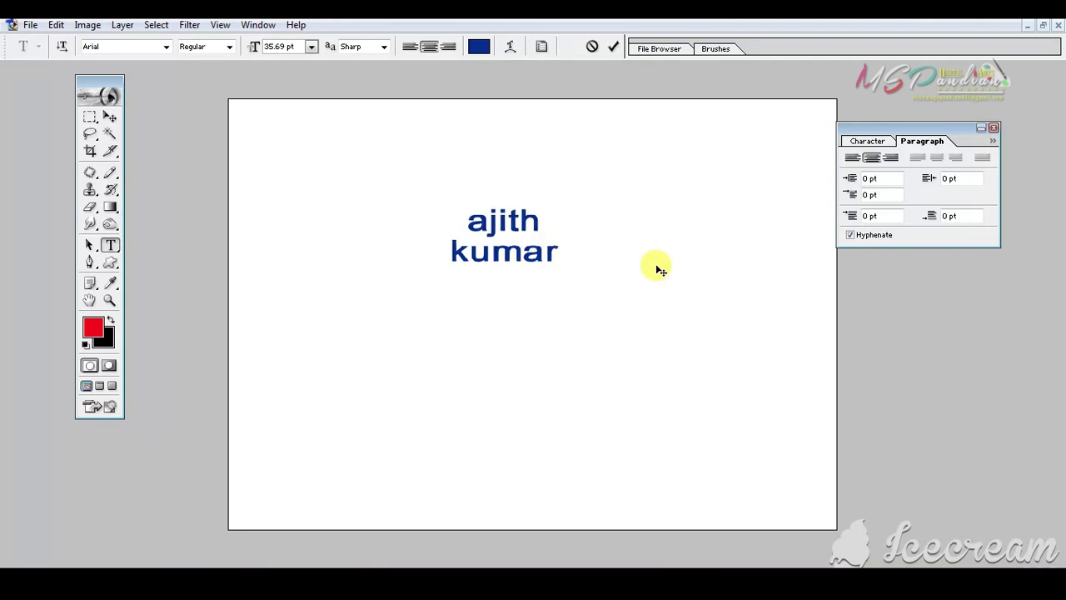
pyautogui.write('gh')
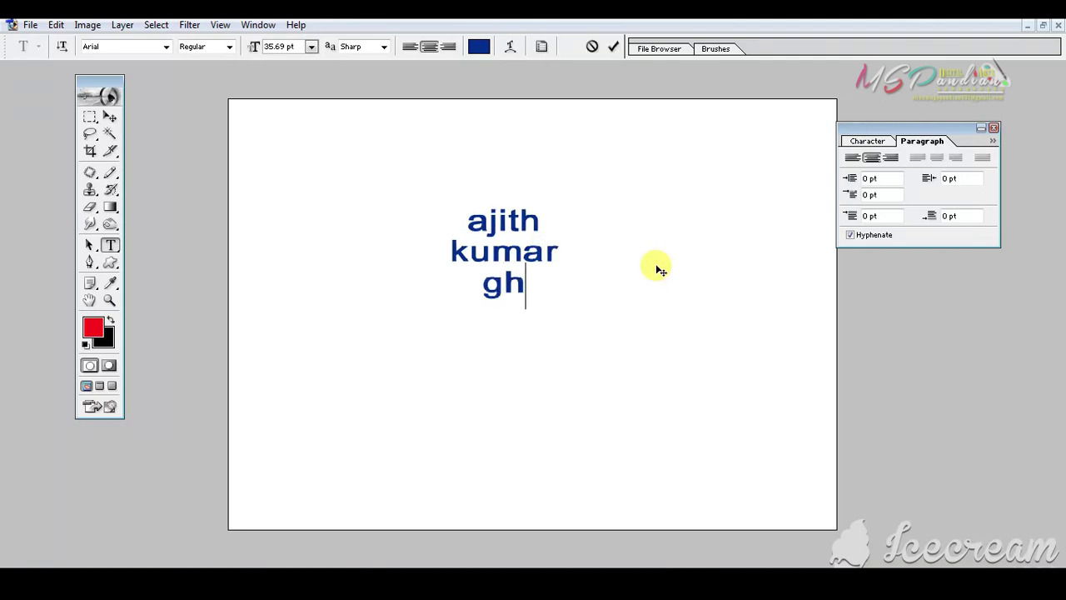
pyautogui.write('dfUR=0r[fj58')
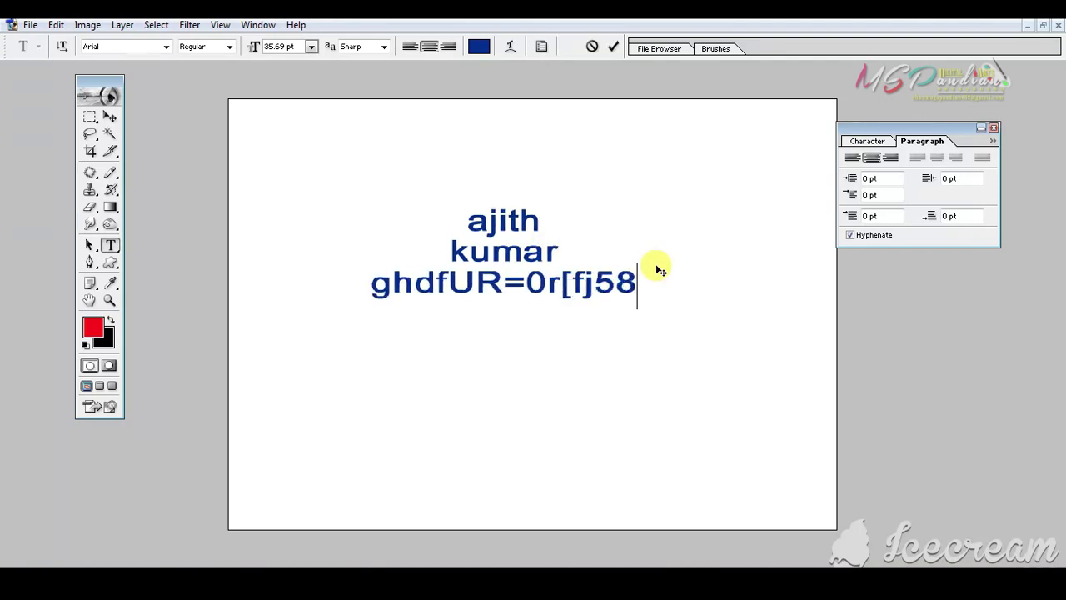
pyautogui.press('BackSpace')
pyautogui.press('BackSpace')
pyautogui.press('BackSpace')
pyautogui.press('BackSpace')
pyautogui.press('BackSpace')
pyautogui.press('BackSpace')
pyautogui.press('BackSpace')
pyautogui.press('BackSpace')
pyautogui.press('BackSpace')
pyautogui.press('BackSpace')
pyautogui.press('BackSpace')
pyautogui.press('BackSpace')
pyautogui.press('BackSpace')
pyautogui.press('BackSpace')
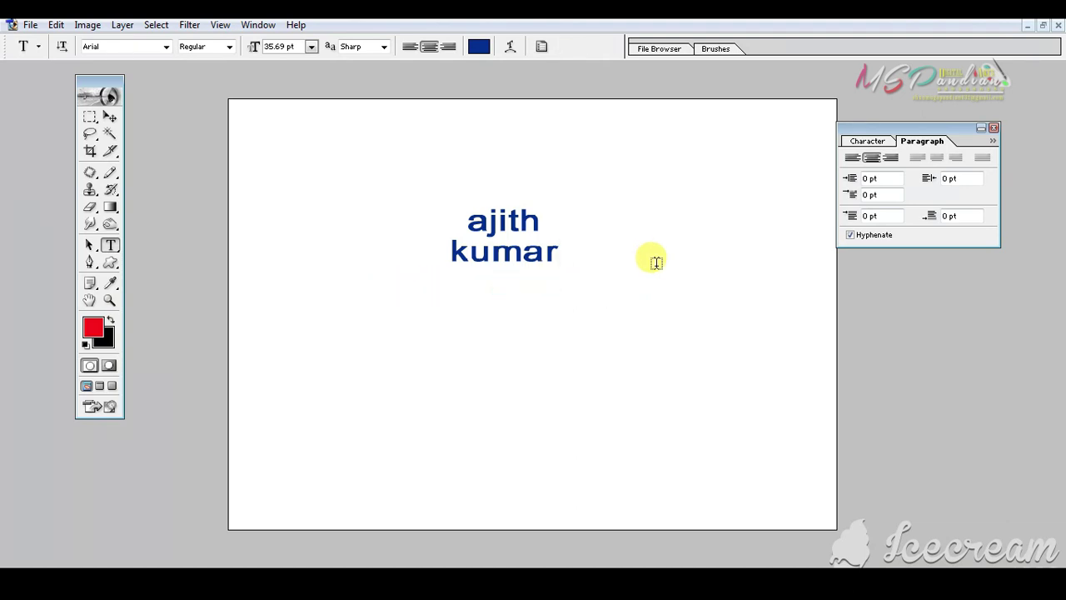
pyautogui.click(491, 245)
# Try left and then right alignment, moving the text block to each side
pyautogui.hotkey('ctrl', 'a')
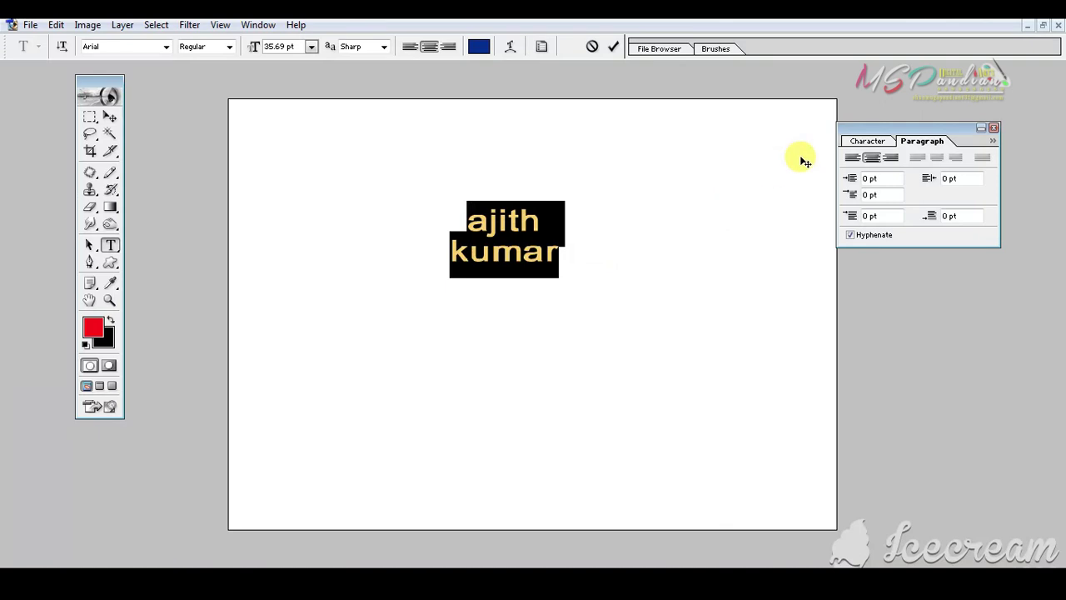
pyautogui.click(851, 158)
pyautogui.moveTo(617, 319); pyautogui.dragTo(349, 292)
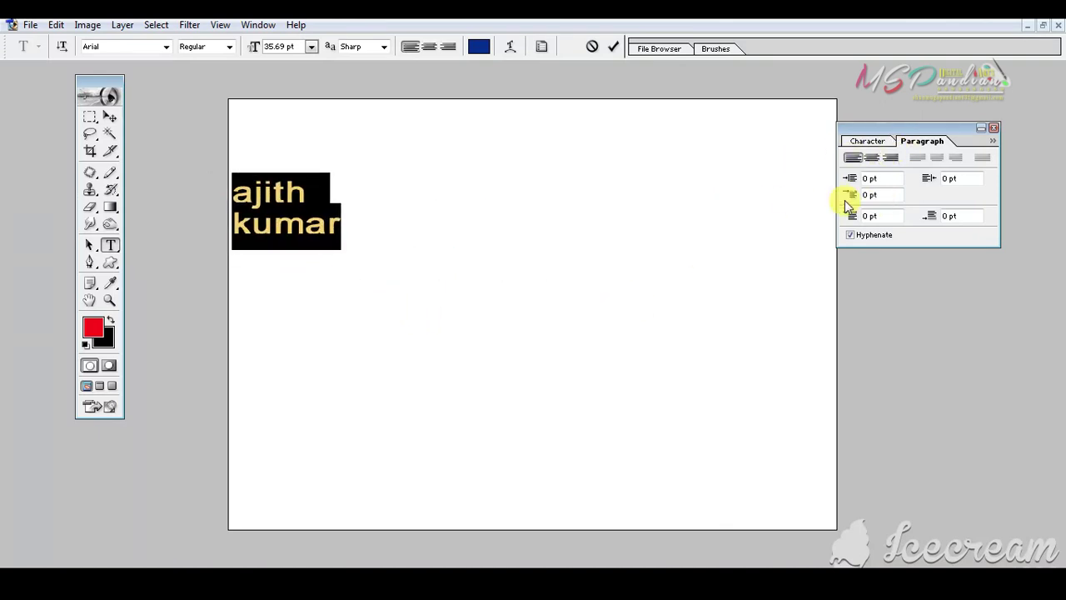
pyautogui.click(892, 160)
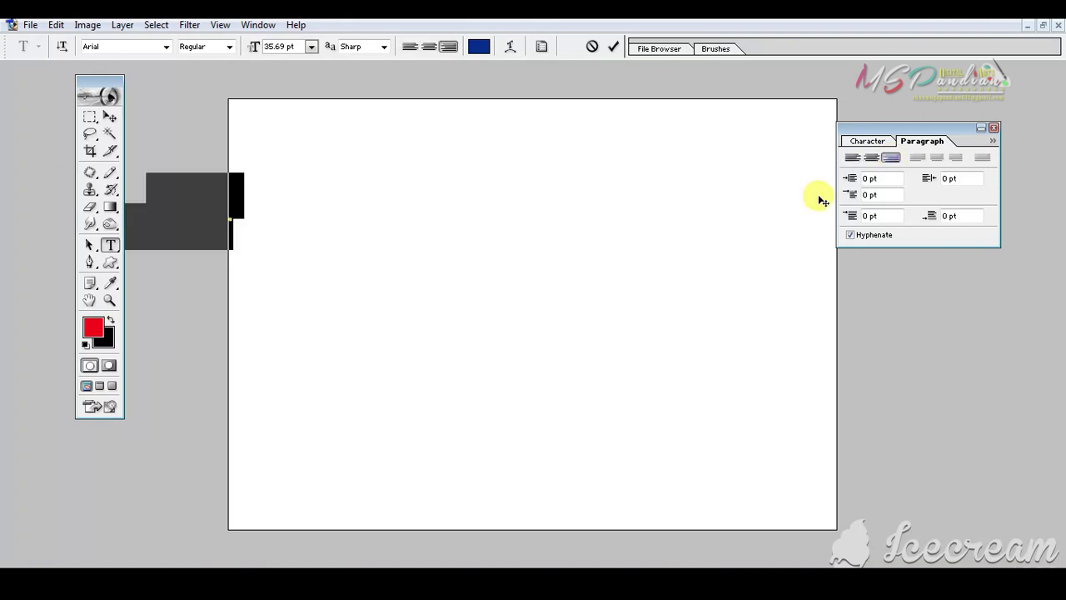
pyautogui.moveTo(280, 291); pyautogui.dragTo(866, 284)
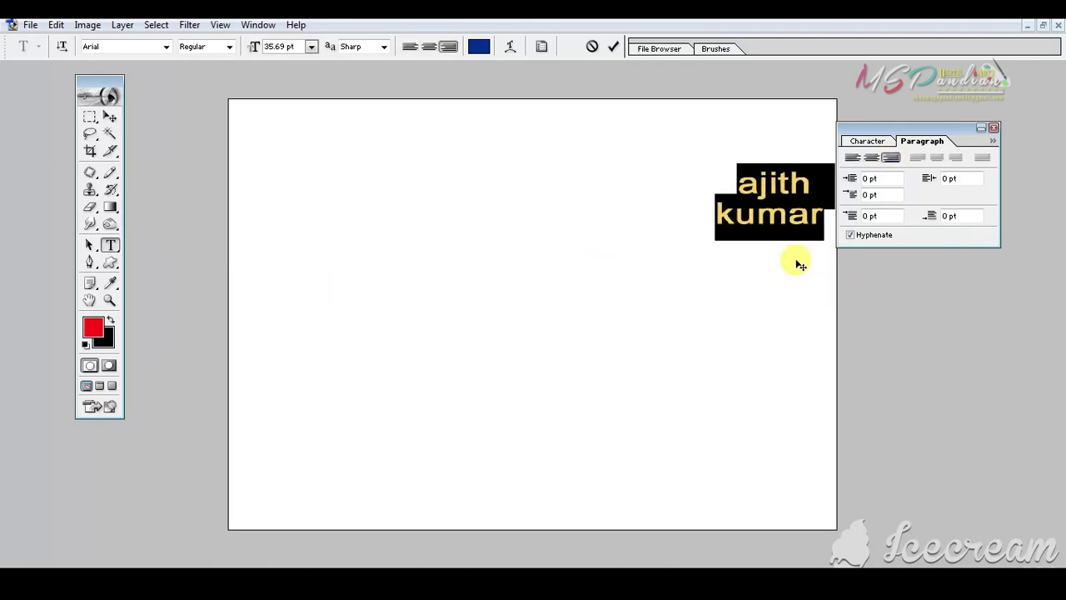
# Centre-align both lines, move them to the canvas's upper middle, and commit
pyautogui.click(870, 159)
pyautogui.moveTo(757, 214); pyautogui.dragTo(490, 300)
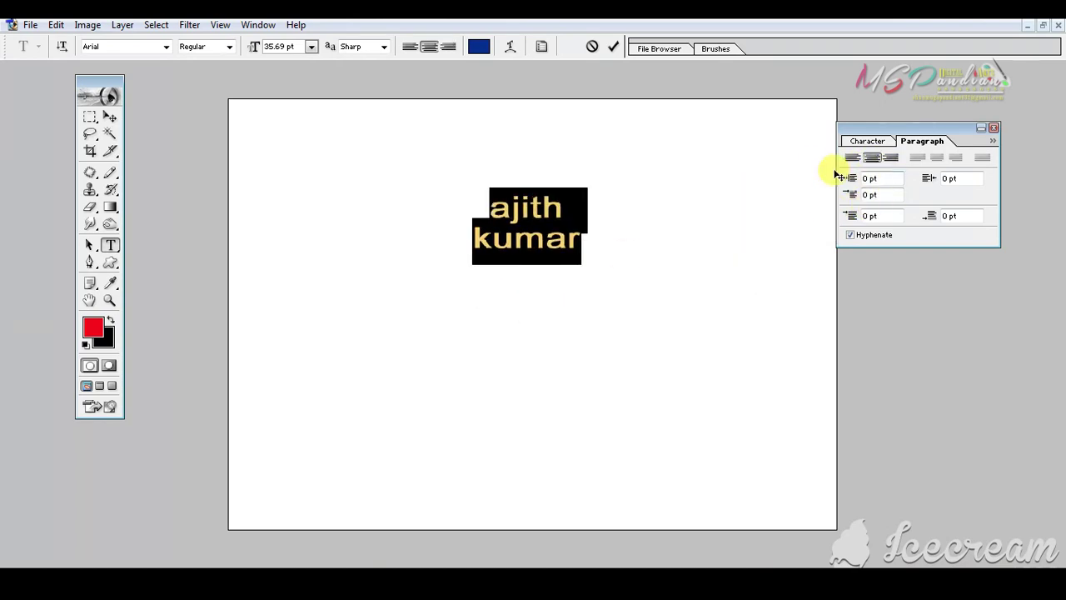
pyautogui.click(575, 212)
pyautogui.hotkey('ctrl', 'Return')
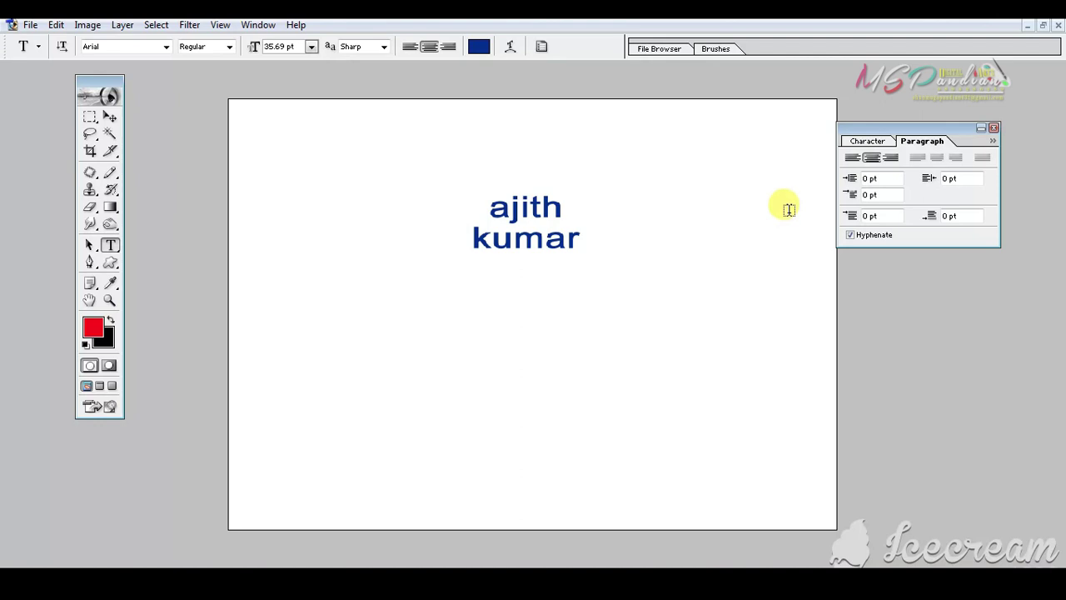
pyautogui.click(863, 143)
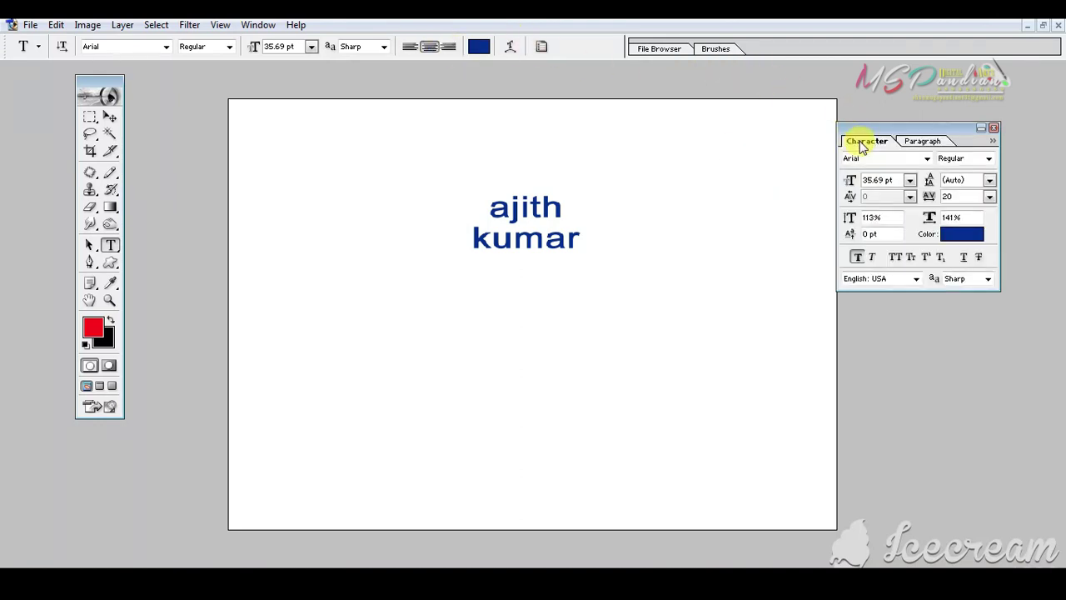
pyautogui.click(927, 159)
pyautogui.click(542, 200)
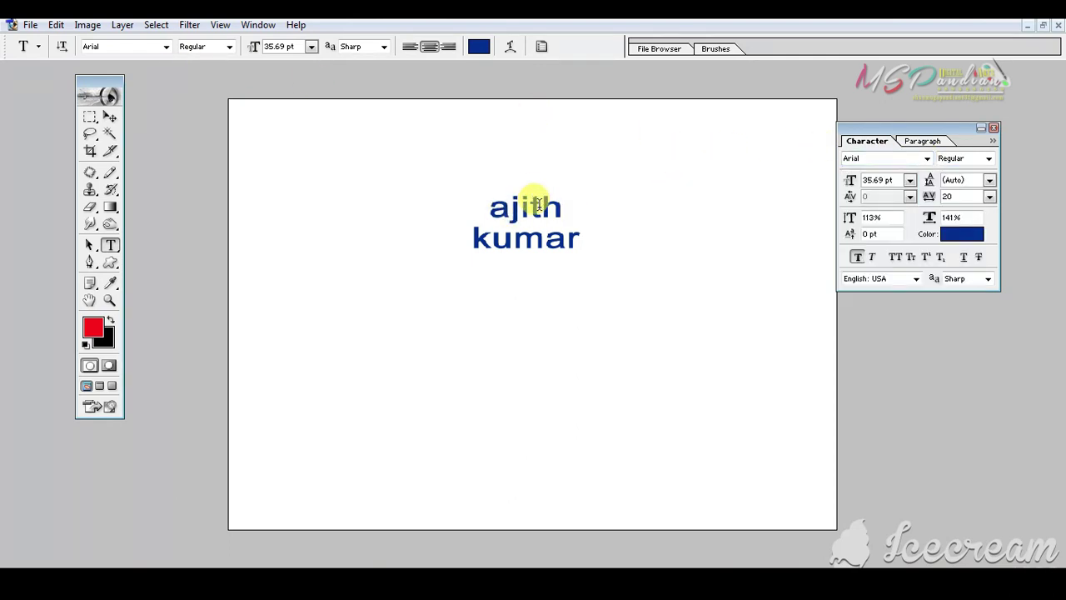
pyautogui.click(537, 204)
pyautogui.hotkey('ctrl', 'a')
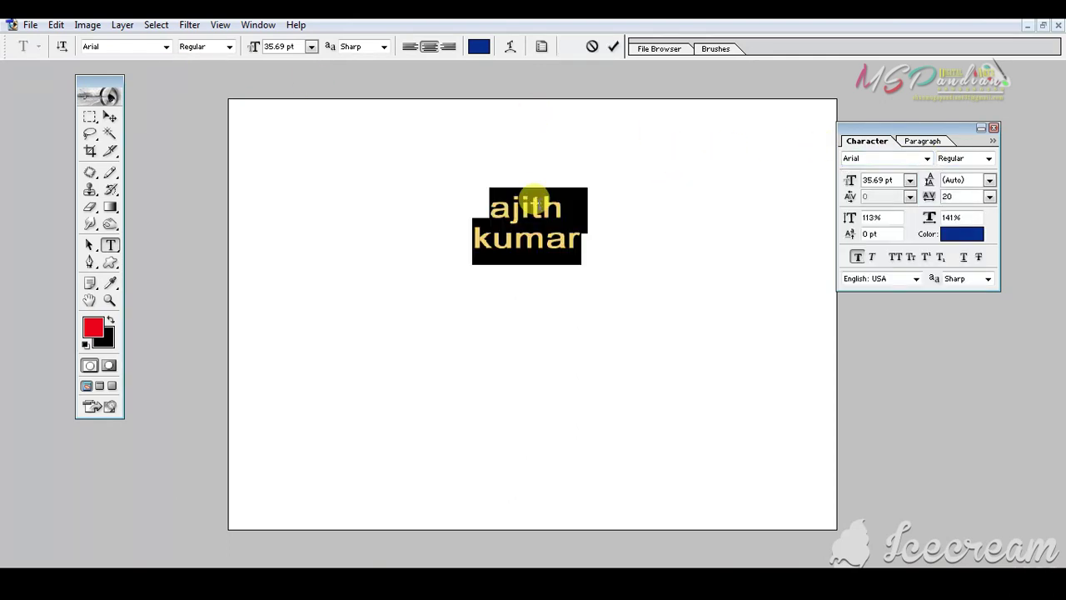
pyautogui.click(884, 164)
pyautogui.click(881, 161)
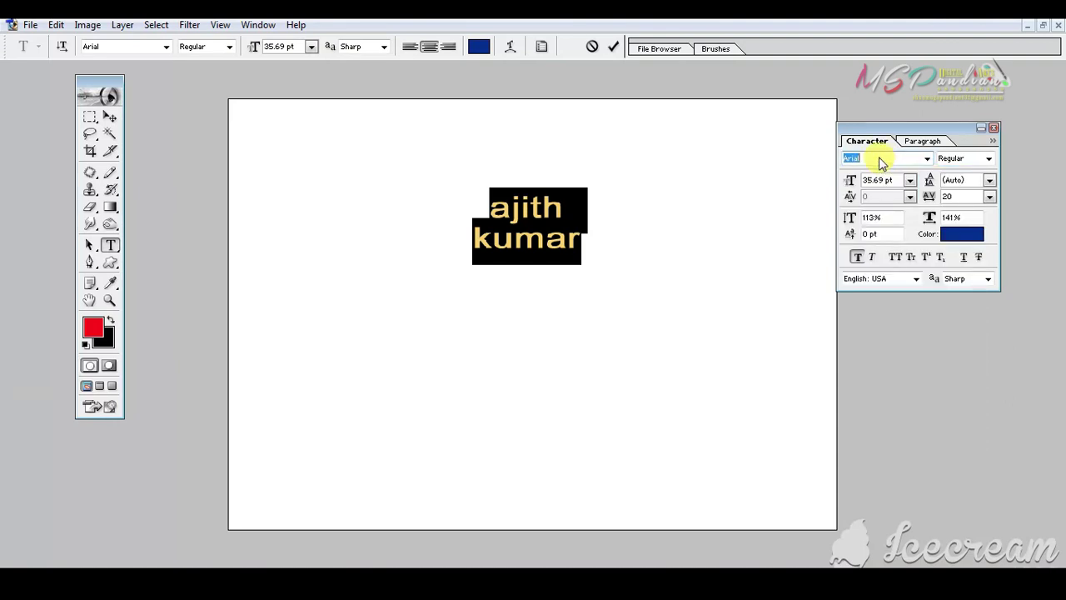
pyautogui.press('Down')
pyautogui.press('Down')
pyautogui.press('Down')
pyautogui.press('Down')
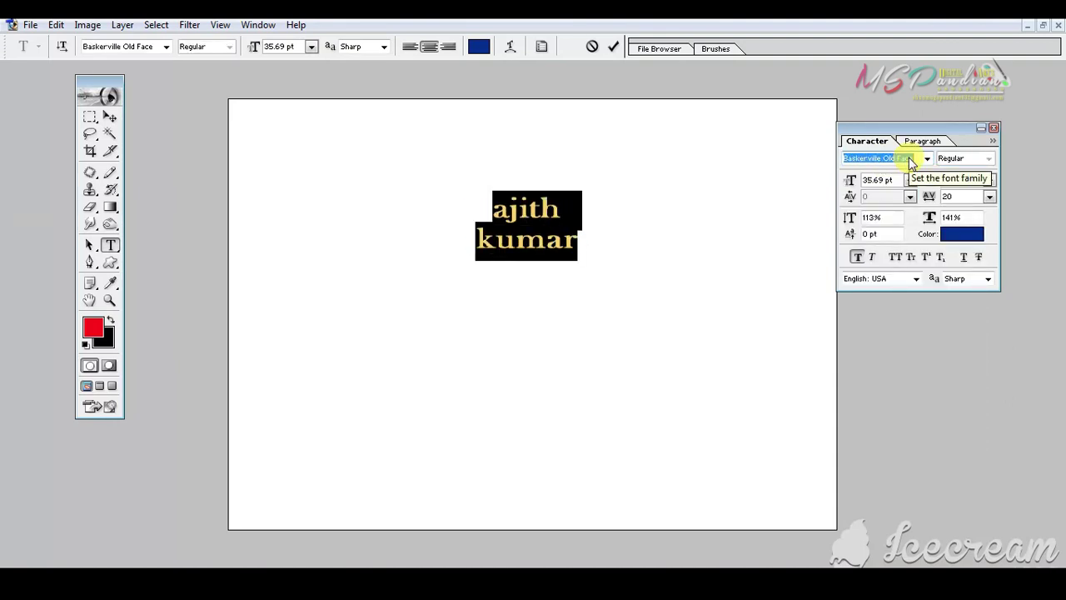
pyautogui.press('Down')
pyautogui.press('Down')
pyautogui.press('Down')
pyautogui.press('Down')
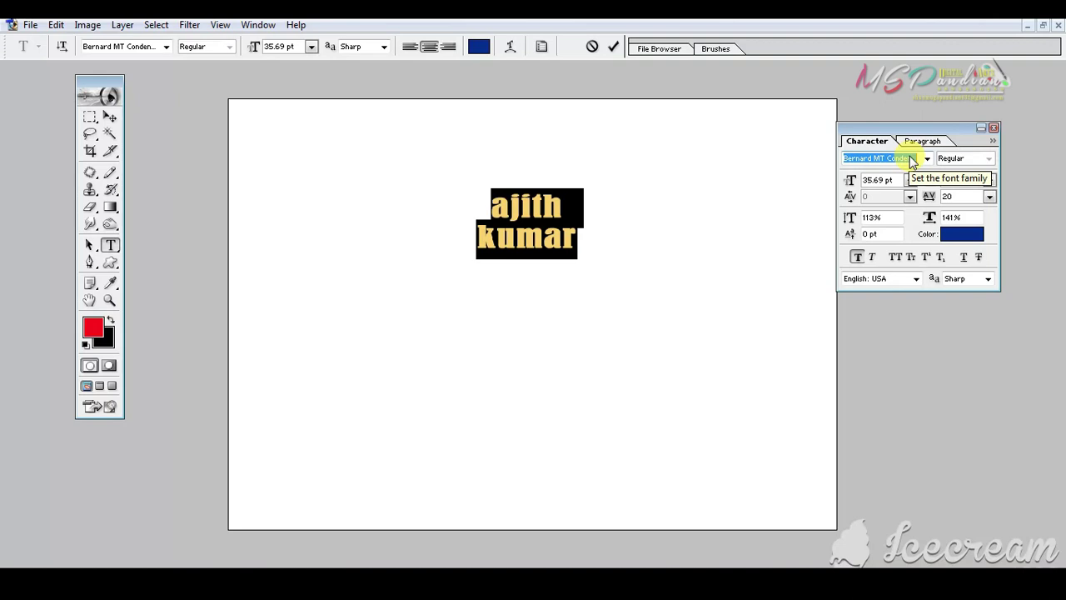
pyautogui.press('Down')
pyautogui.press('Down')
pyautogui.press('Up')
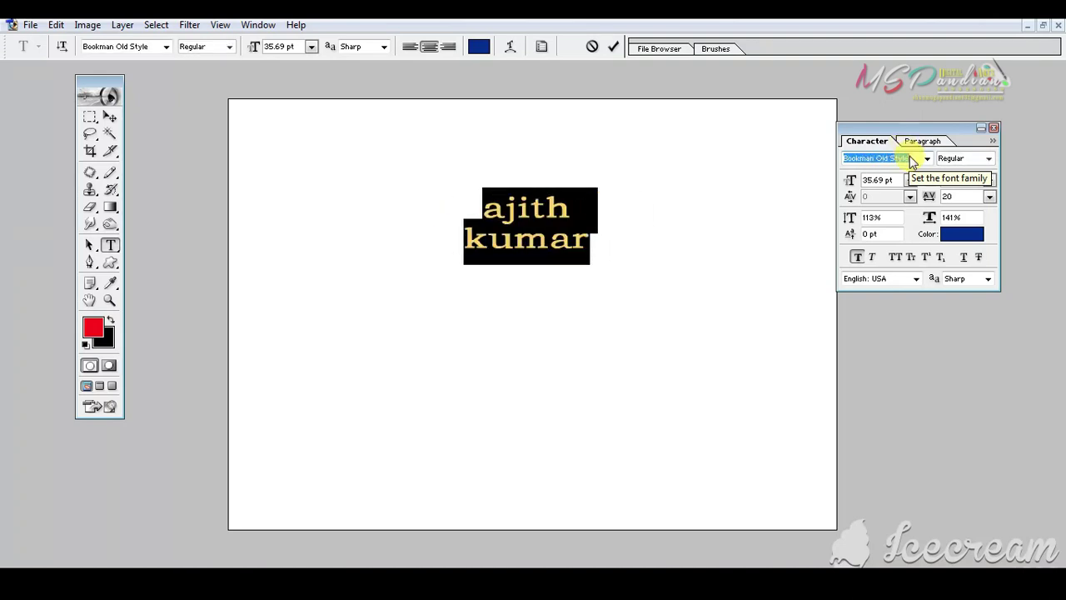
pyautogui.write('Southern Aire Pers')
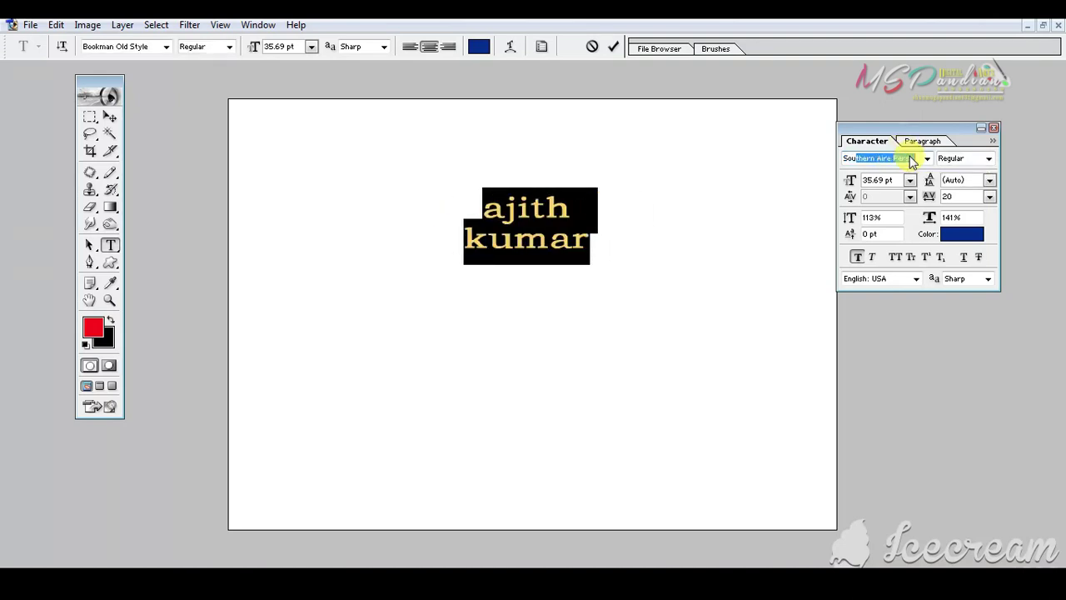
pyautogui.press('Return')
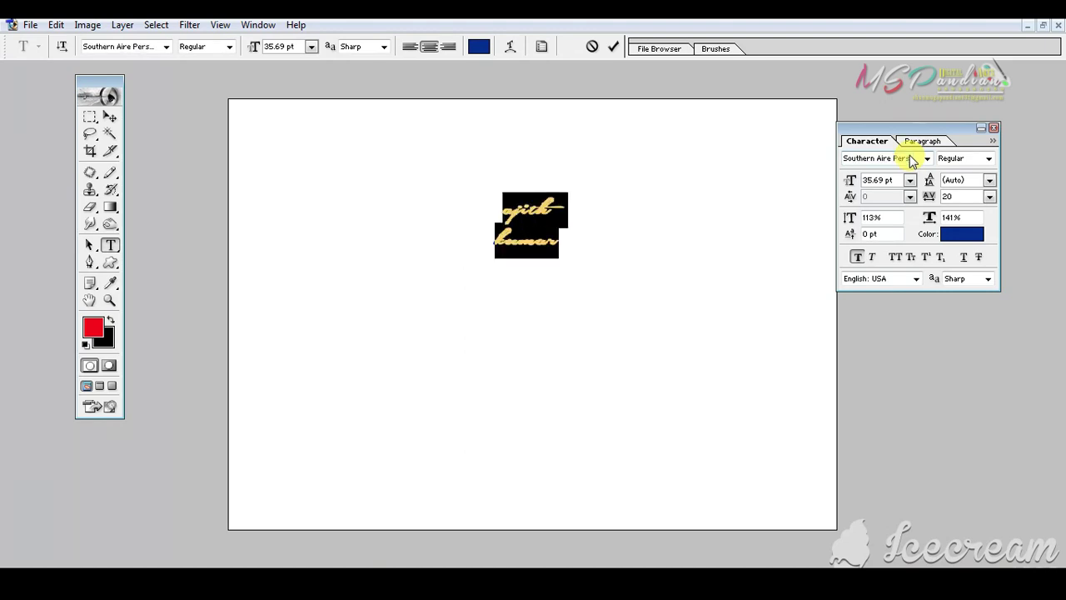
pyautogui.click(851, 181)
pyautogui.press('Up')
pyautogui.press('Up')
pyautogui.press('Up')
pyautogui.press('Up')
pyautogui.press('Up')
pyautogui.press('Up')
pyautogui.press('Up')
pyautogui.press('Up')
pyautogui.press('Up')
pyautogui.press('Up')
pyautogui.press('Up')
pyautogui.press('Up')
pyautogui.press('Up')
pyautogui.press('Up')
pyautogui.press('Up')
pyautogui.press('Up')
pyautogui.press('Up')
pyautogui.press('Up')
pyautogui.press('Up')
pyautogui.press('Up')
pyautogui.press('Up')
pyautogui.press('Up')
pyautogui.press('Up')
pyautogui.press('Up')
pyautogui.press('Up')
pyautogui.press('Up')
pyautogui.press('Up')
pyautogui.press('Up')
pyautogui.press('Up')
pyautogui.press('Up')
pyautogui.press('Up')
pyautogui.press('Up')
pyautogui.press('Up')
pyautogui.press('Up')
pyautogui.press('Up')
pyautogui.press('Up')
pyautogui.press('Up')
pyautogui.press('Up')
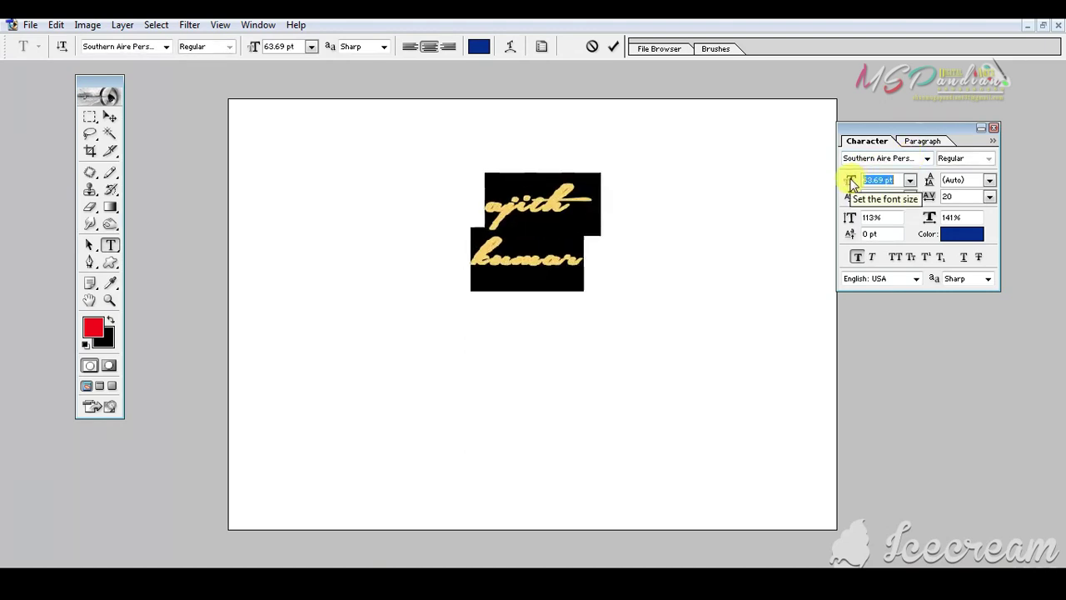
pyautogui.press('Up')
pyautogui.press('Up')
pyautogui.press('Up')
pyautogui.press('Up')
pyautogui.press('Up')
pyautogui.press('Up')
pyautogui.press('Up')
pyautogui.press('Up')
pyautogui.press('Up')
pyautogui.press('Up')
pyautogui.press('Up')
pyautogui.press('Up')
pyautogui.press('Up')
pyautogui.press('Up')
pyautogui.press('Up')
pyautogui.press('Up')
pyautogui.press('Up')
pyautogui.press('Up')
pyautogui.press('Up')
pyautogui.press('Up')
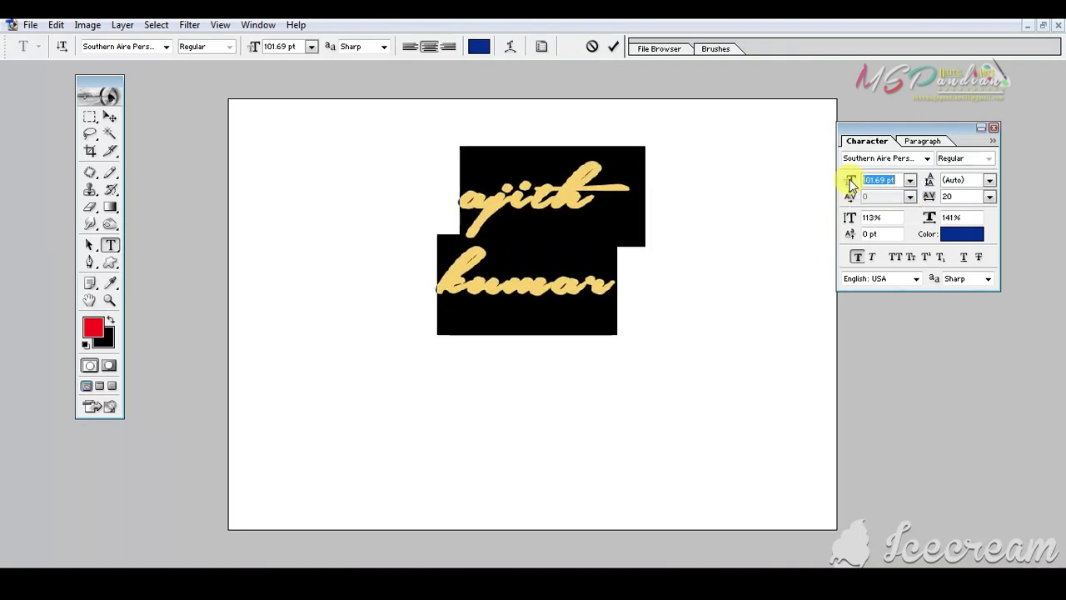
pyautogui.click(512, 197)
pyautogui.hotkey('ctrl', 'a')
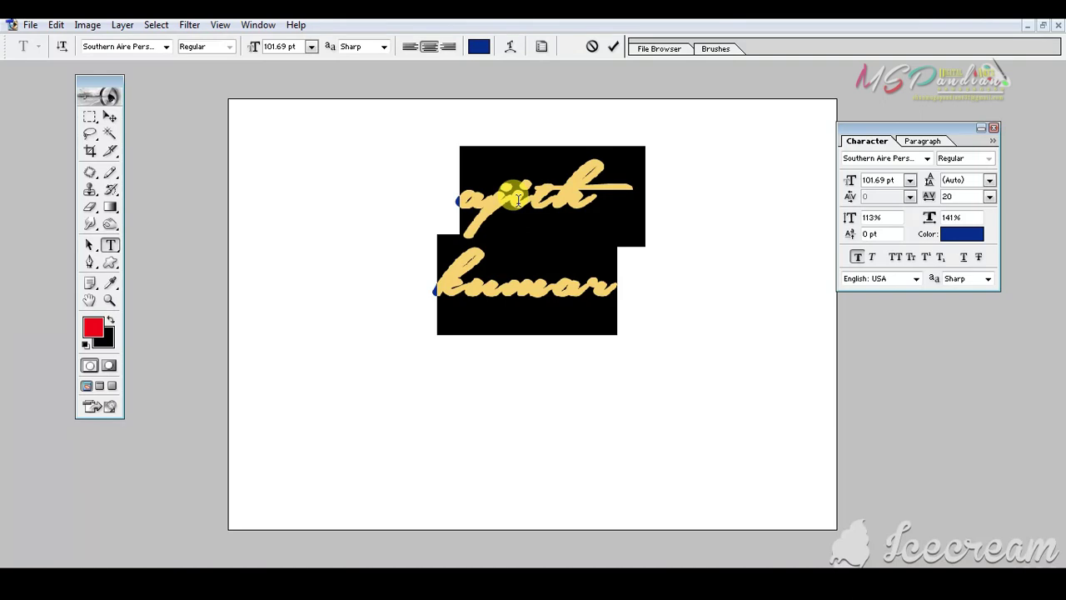
pyautogui.press('BackSpace')
pyautogui.press('Escape')
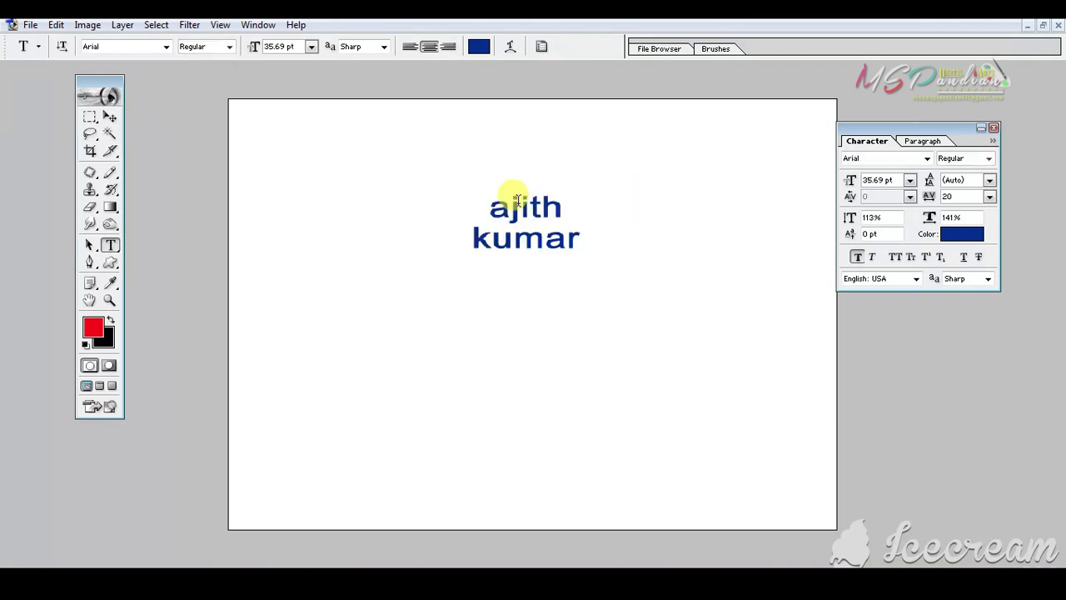
# Apply Berlin Sans FB, then step through fonts like CC KAVATHA and CC Nanthini to CC RAJA
pyautogui.write('Ber')
pyautogui.press('Return')
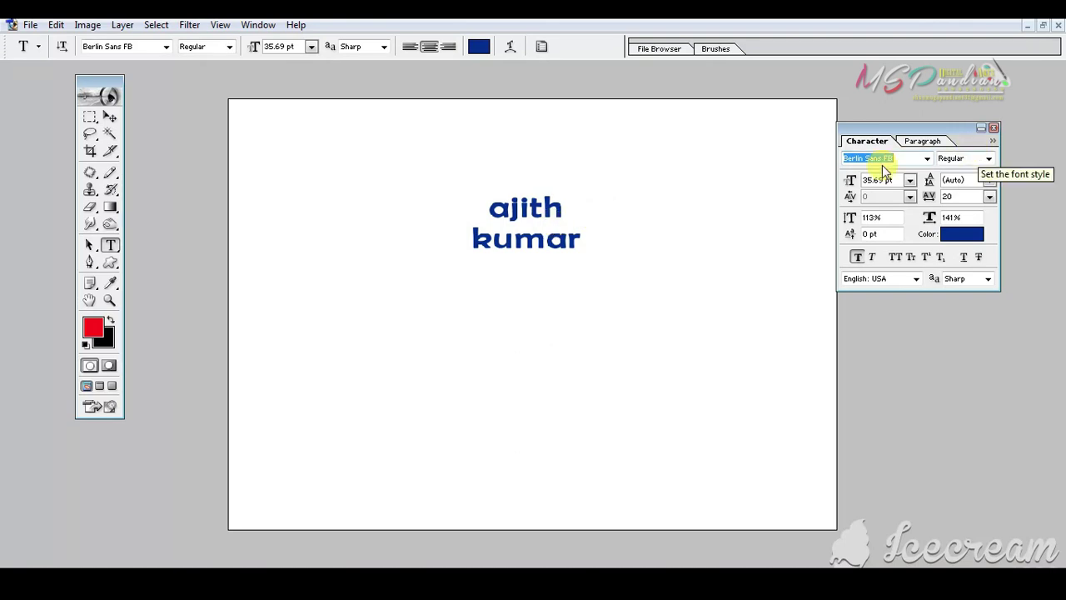
pyautogui.press('Down')
pyautogui.press('Down')
pyautogui.press('Down')
pyautogui.press('Down')
pyautogui.press('Down')
pyautogui.press('Down')
pyautogui.press('Down')
pyautogui.press('Down')
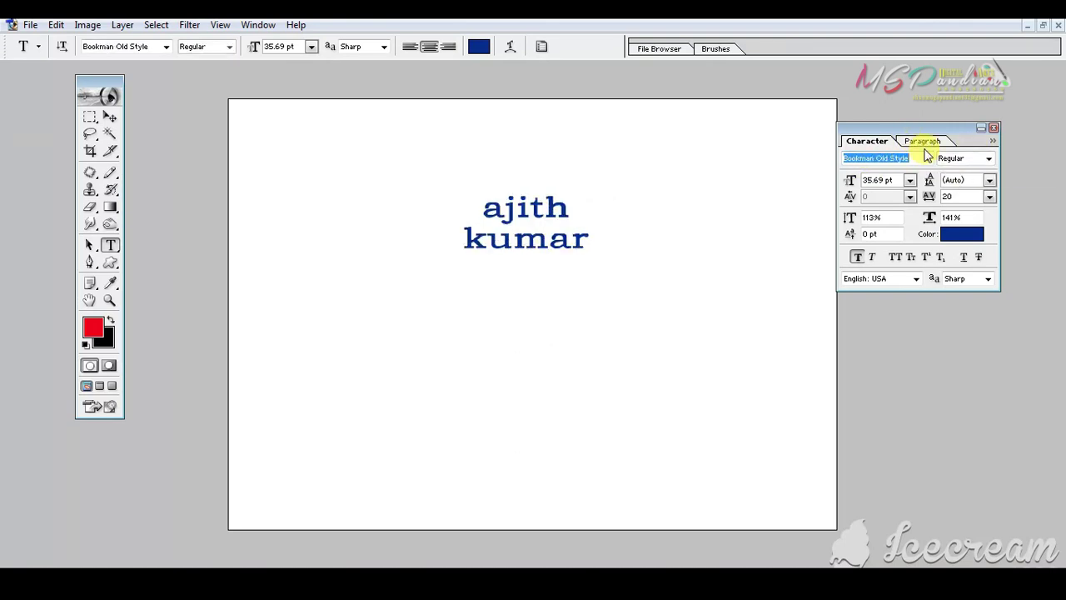
pyautogui.press('Down')
pyautogui.press('Down')
pyautogui.press('Down')
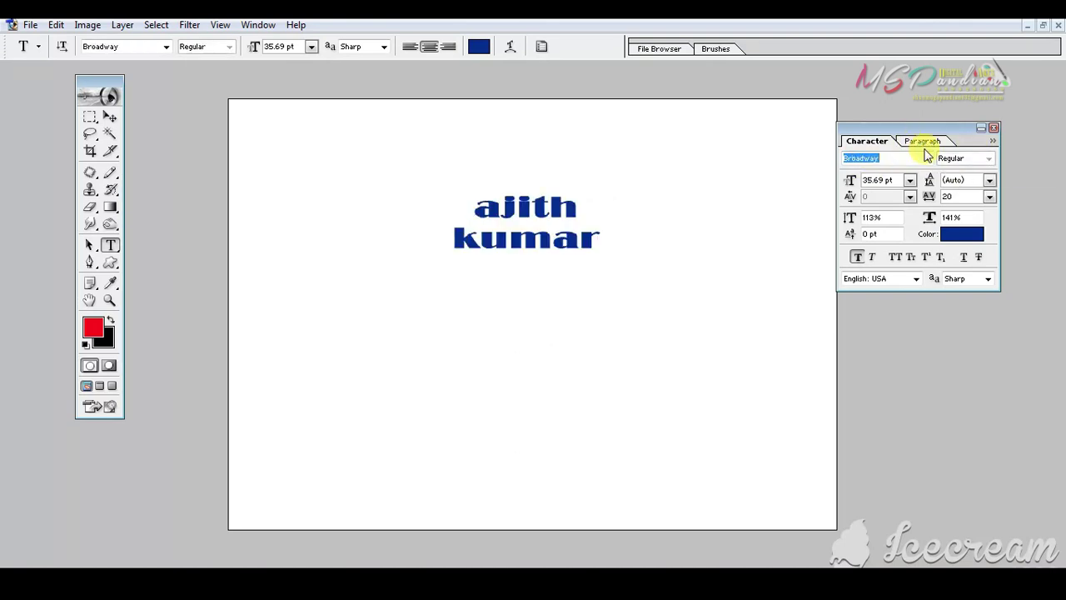
pyautogui.press('Down')
pyautogui.press('Down')
pyautogui.press('Down')
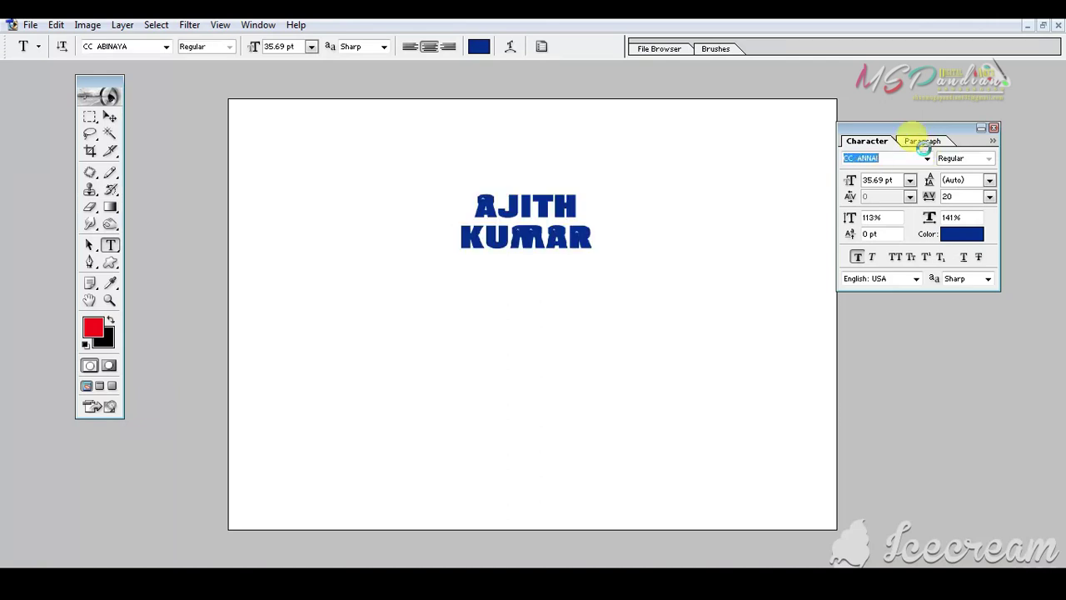
pyautogui.press('Down')
pyautogui.press('Down')
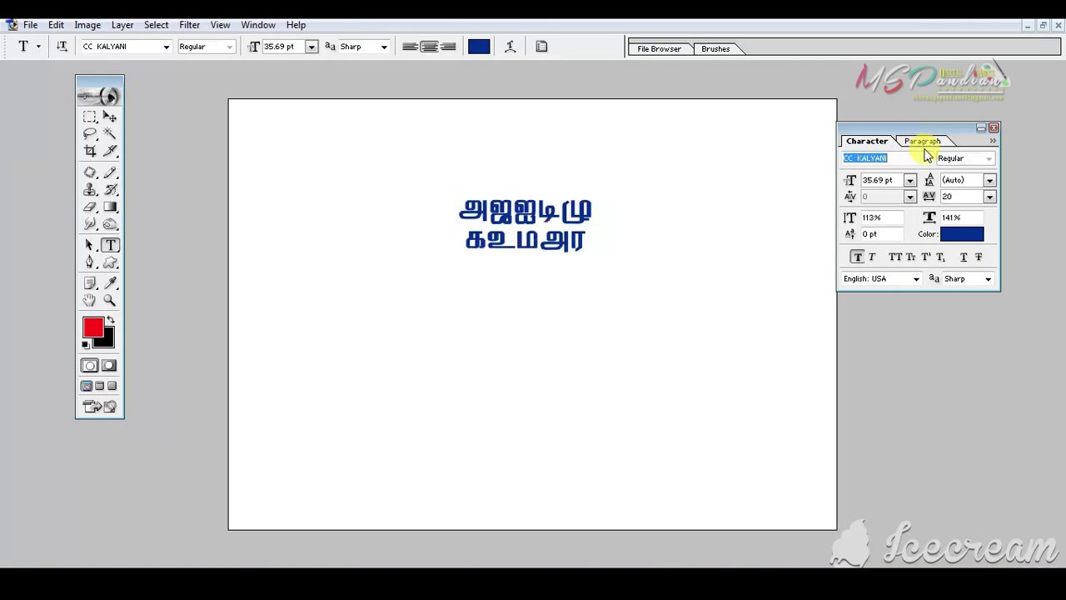
pyautogui.press('Down')
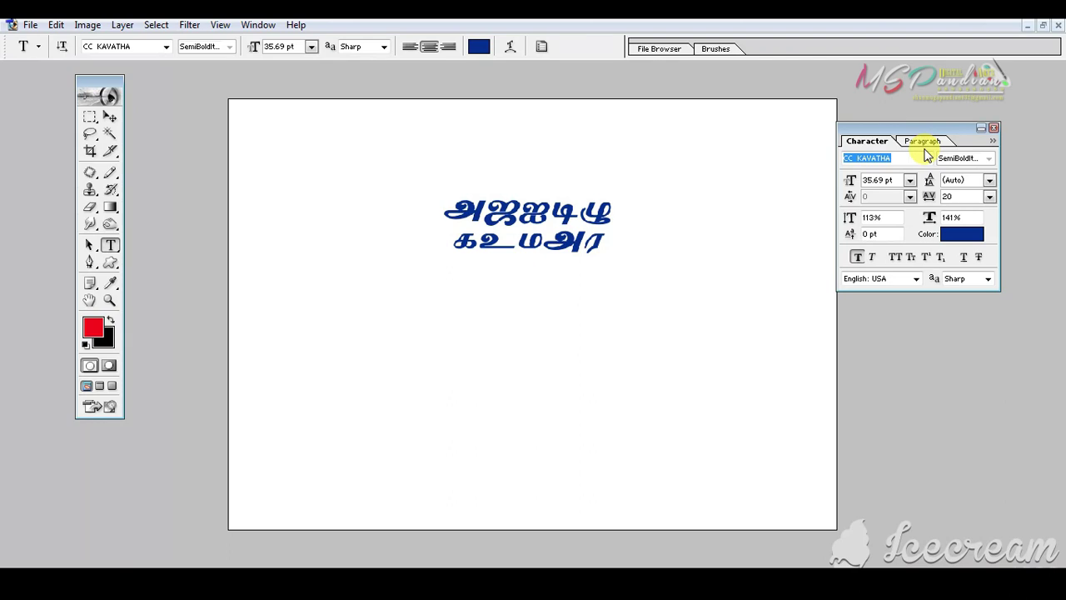
pyautogui.press('Down')
pyautogui.press('Down')
pyautogui.press('Down')
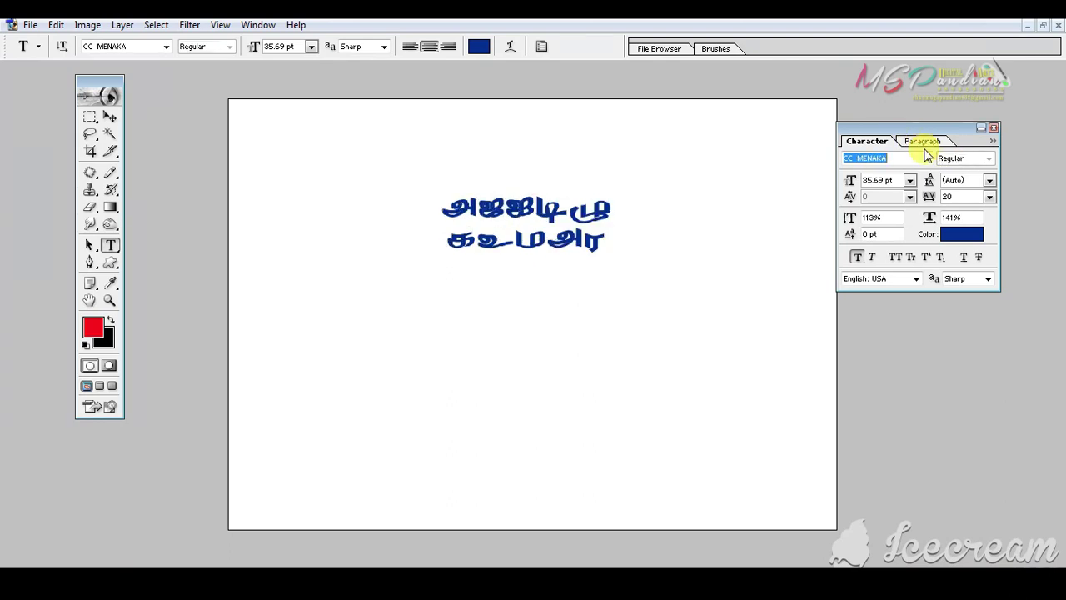
pyautogui.press('Down')
pyautogui.press('Down')
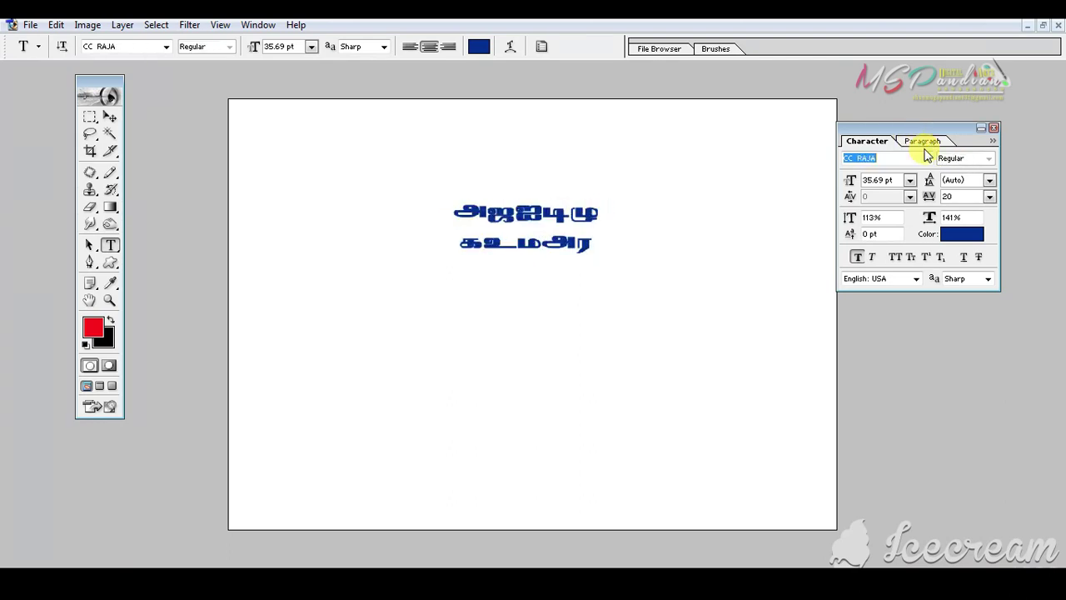
pyautogui.click(927, 158)
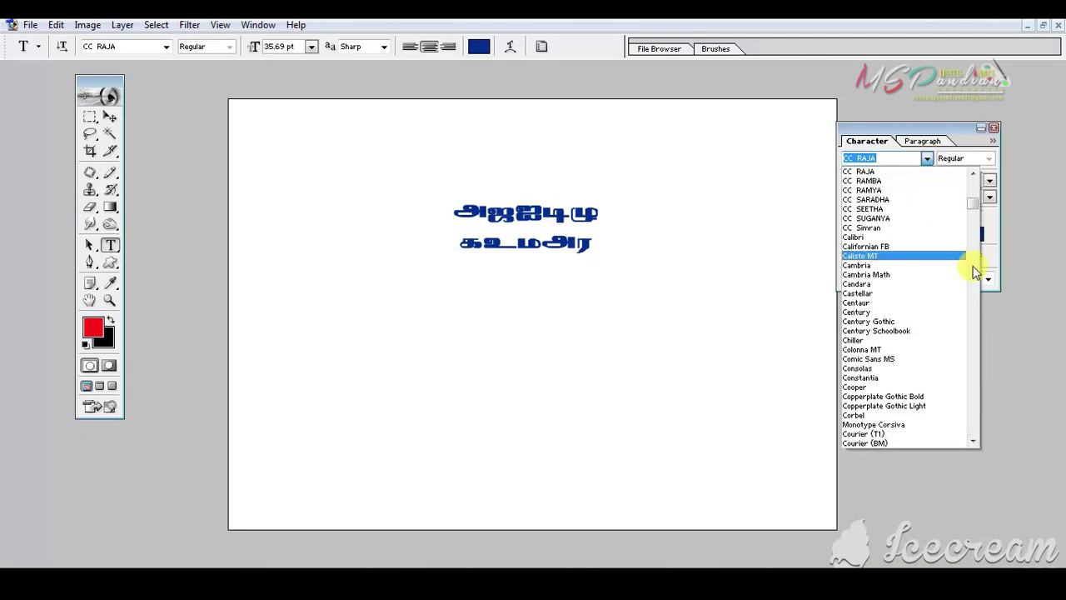
# Scroll the font list and set the two-line Tamil text in STMZH - 001
pyautogui.moveTo(972, 205); pyautogui.dragTo(972, 218)
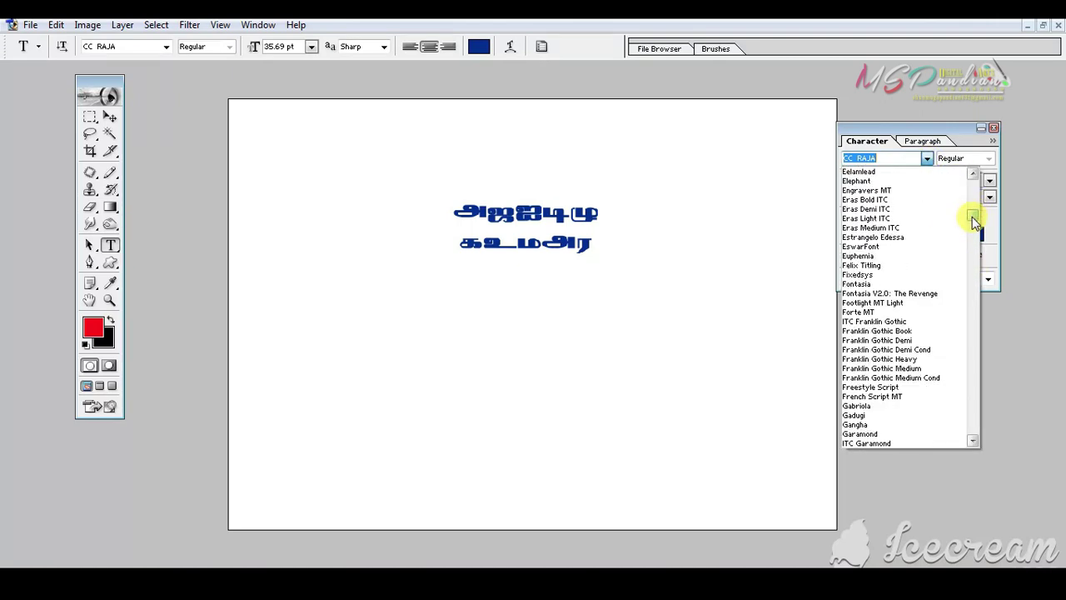
pyautogui.moveTo(975, 220); pyautogui.dragTo(978, 252)
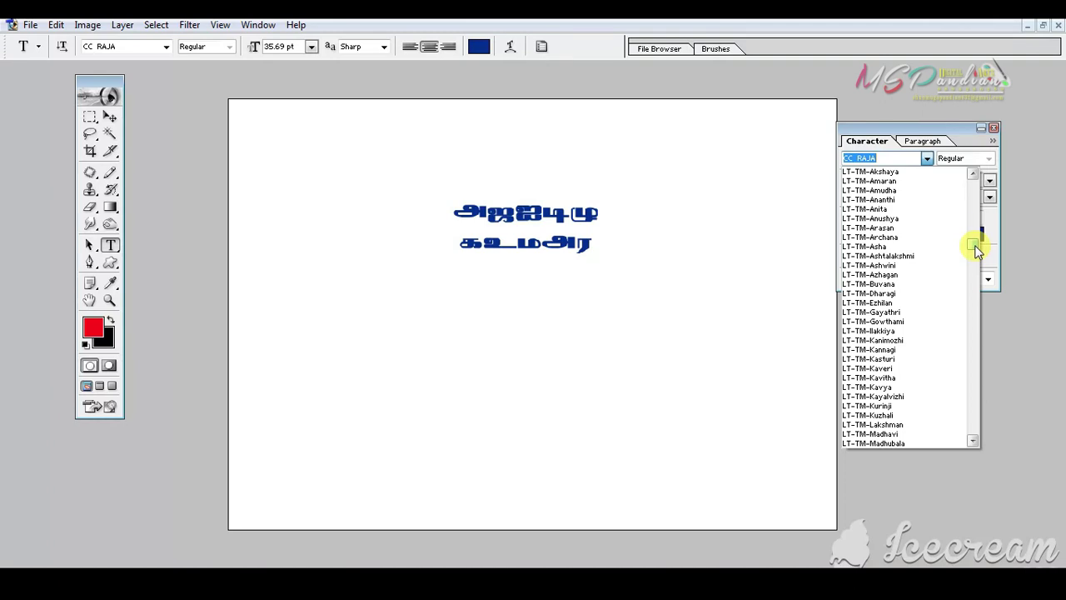
pyautogui.moveTo(977, 252); pyautogui.dragTo(983, 322)
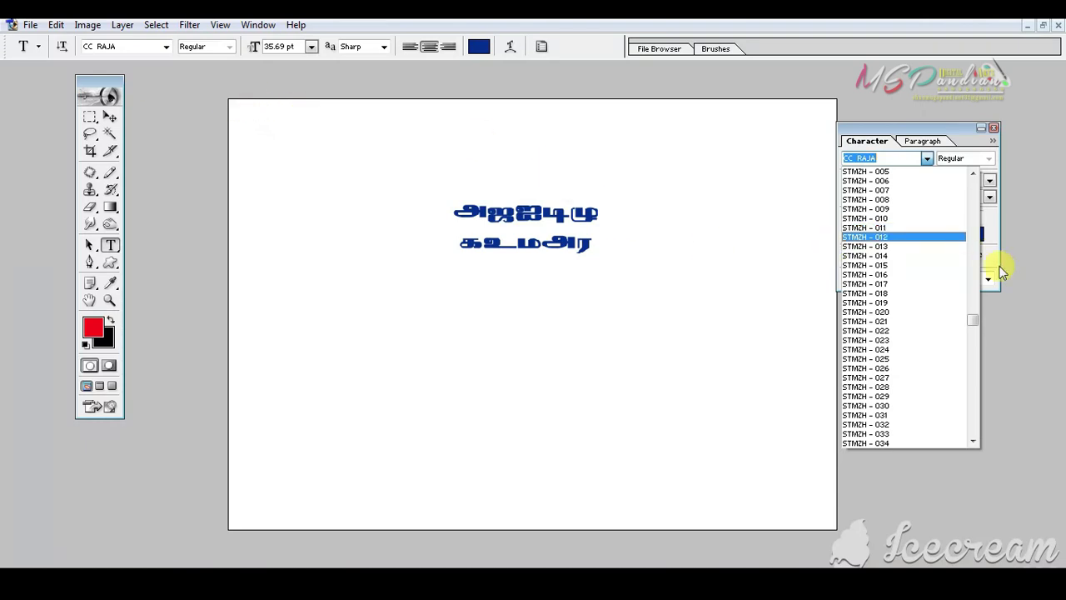
pyautogui.moveTo(973, 320); pyautogui.dragTo(971, 315)
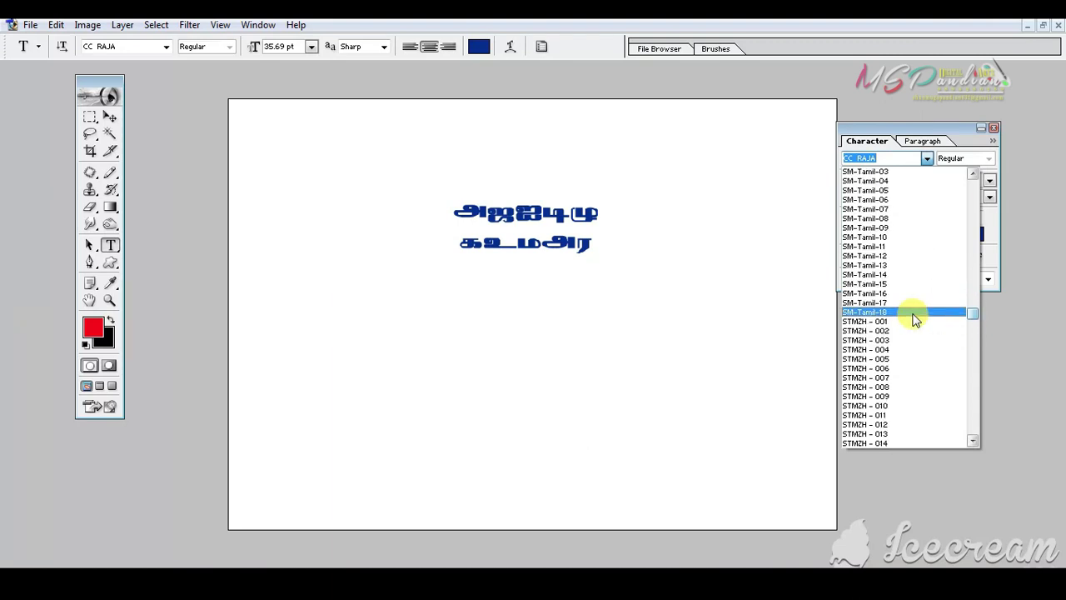
pyautogui.click(880, 321)
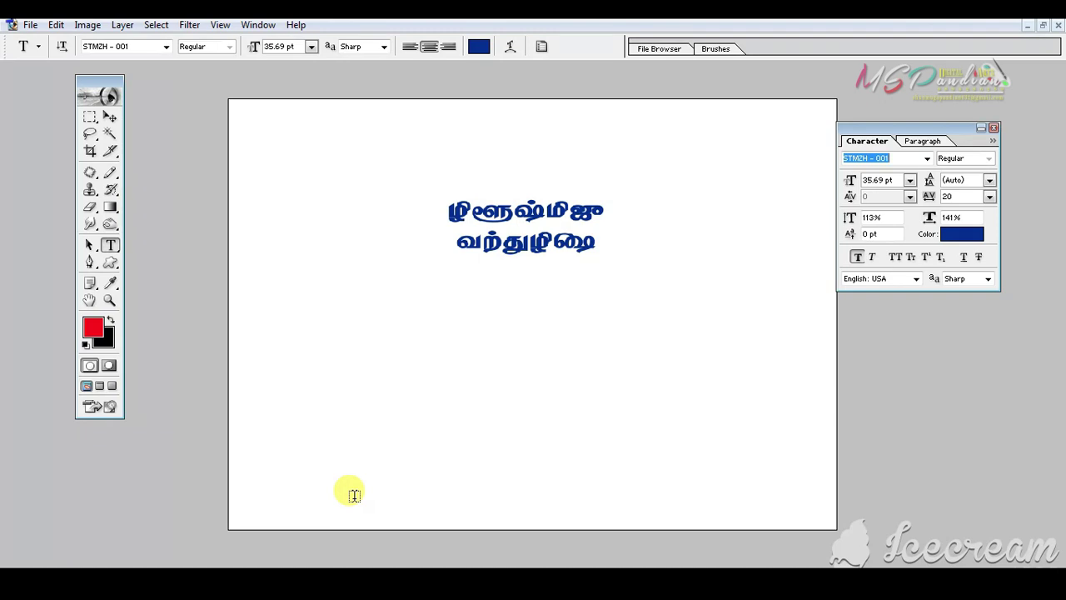
# Select both lines and cycle through Tamil fonts such as CC PRIYA, CC KALAIYARSI and CC ANNAI
pyautogui.click(531, 241)
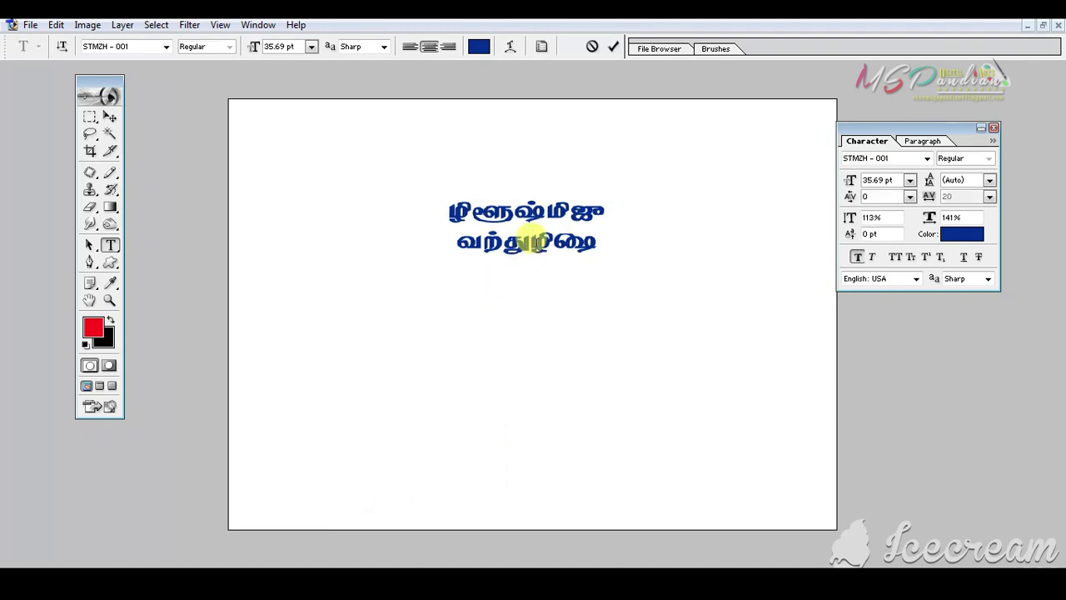
pyautogui.hotkey('ctrl', 'a')
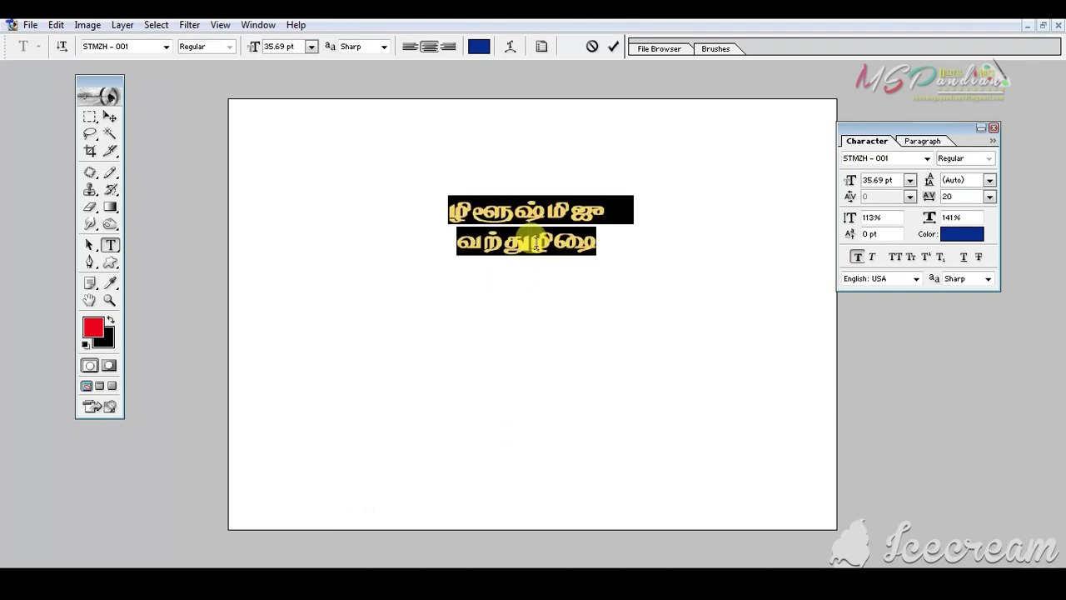
pyautogui.hotkey('ctrl', 'Return')
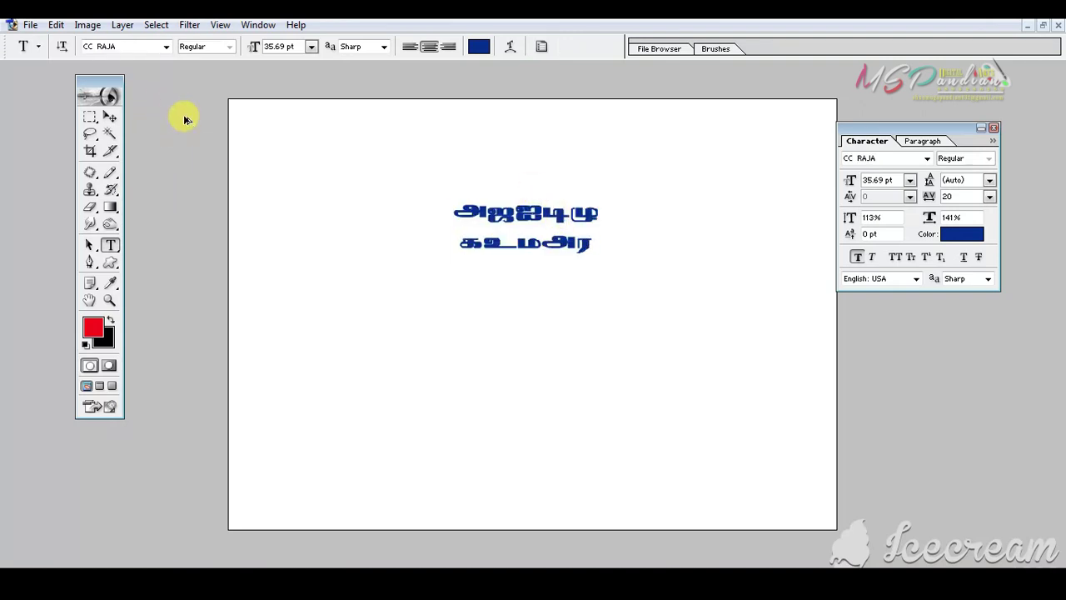
pyautogui.press('Up')
pyautogui.press('Up')
pyautogui.press('Up')
pyautogui.press('Up')
pyautogui.press('Up')
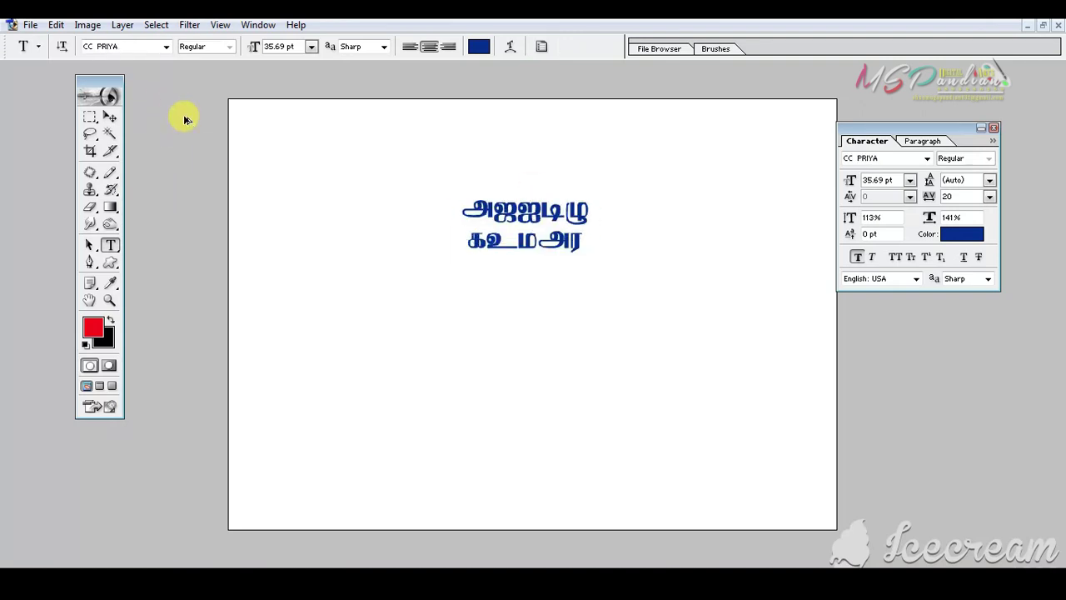
pyautogui.press('Up')
pyautogui.press('Up')
pyautogui.press('Up')
pyautogui.press('Up')
pyautogui.press('Up')
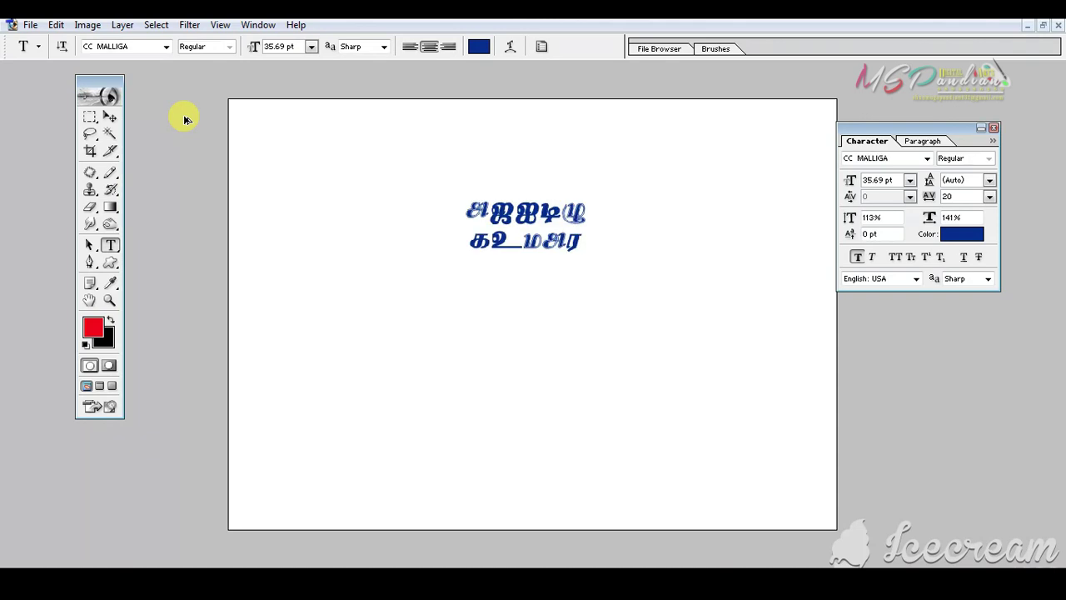
pyautogui.press('Up')
pyautogui.press('Up')
pyautogui.press('Up')
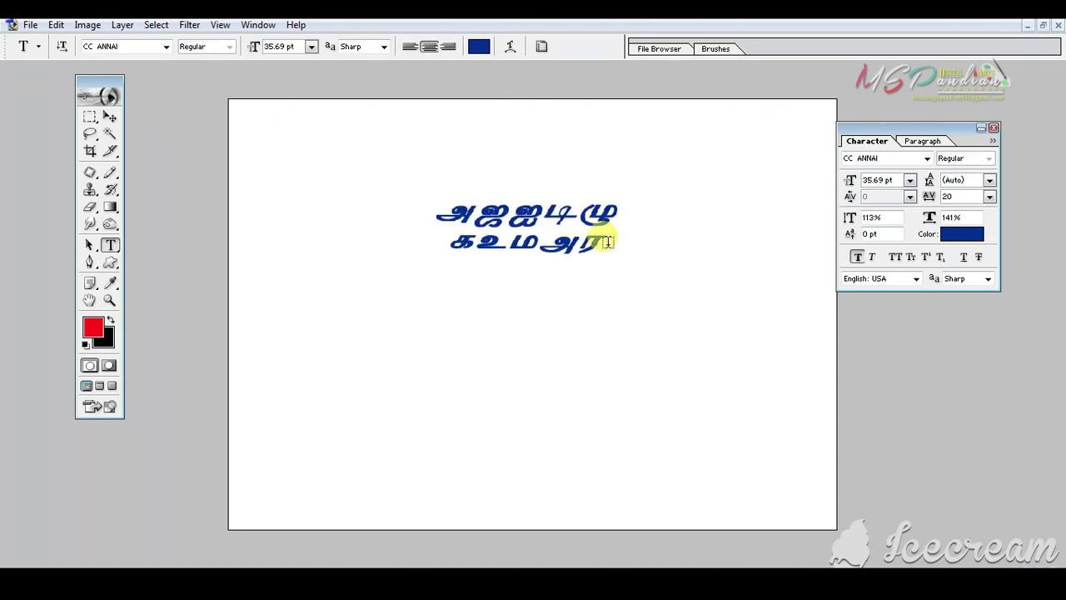
# Enter 'Ari' as the font to set both lines in Arial, then commit the edit
pyautogui.click(546, 208)
pyautogui.hotkey('ctrl', 'a')
pyautogui.click(899, 158)
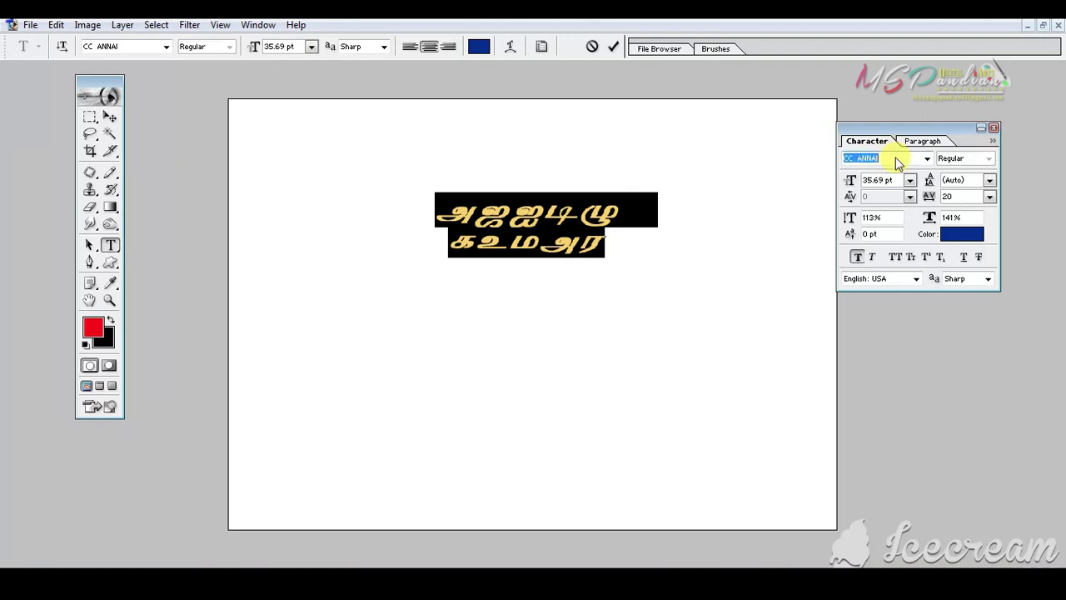
pyautogui.write('Ari')
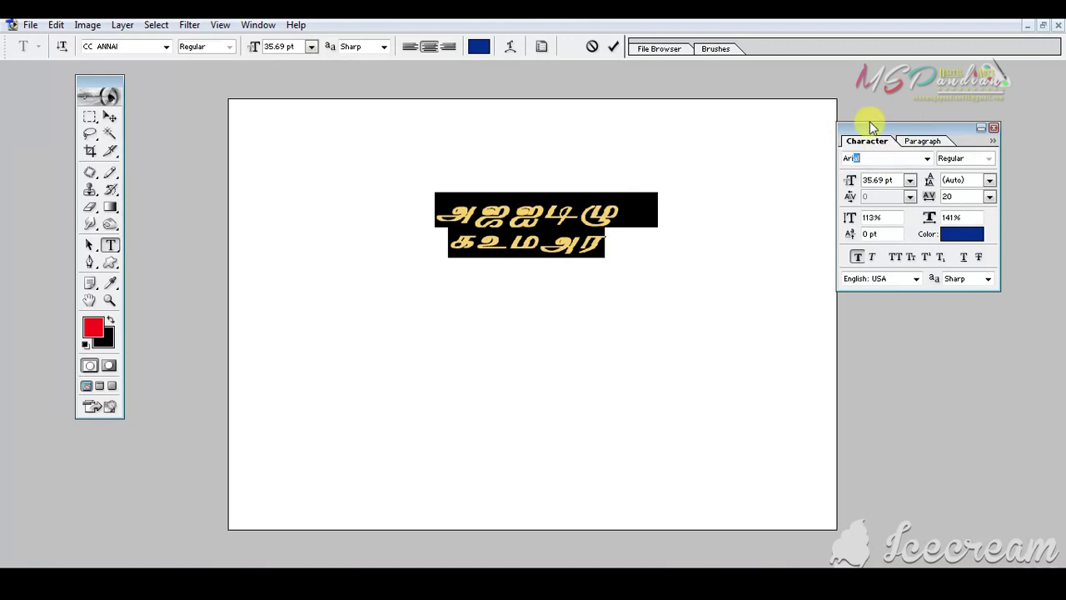
pyautogui.press('Return')
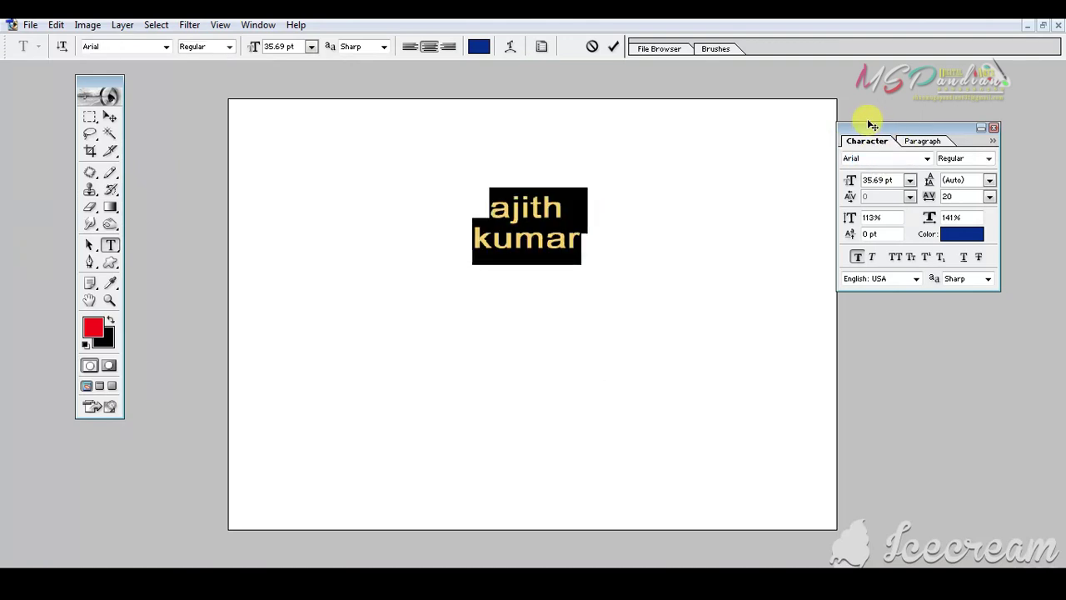
pyautogui.click(553, 214)
pyautogui.hotkey('ctrl', 'Return')
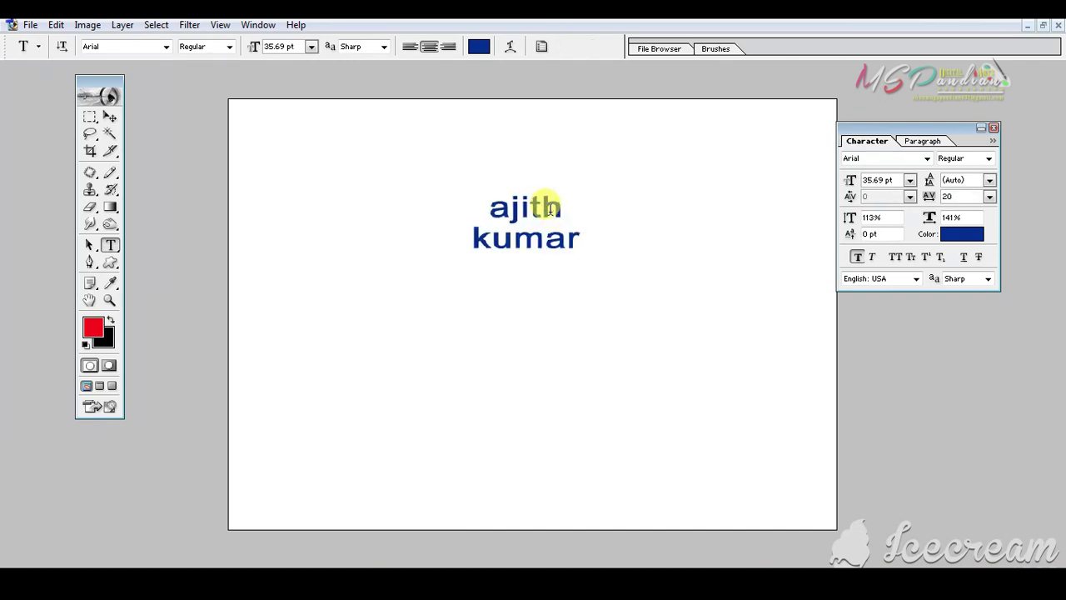
# Show the Styles palette from the Window menu and drag its corner to enlarge it
pyautogui.click(257, 25)
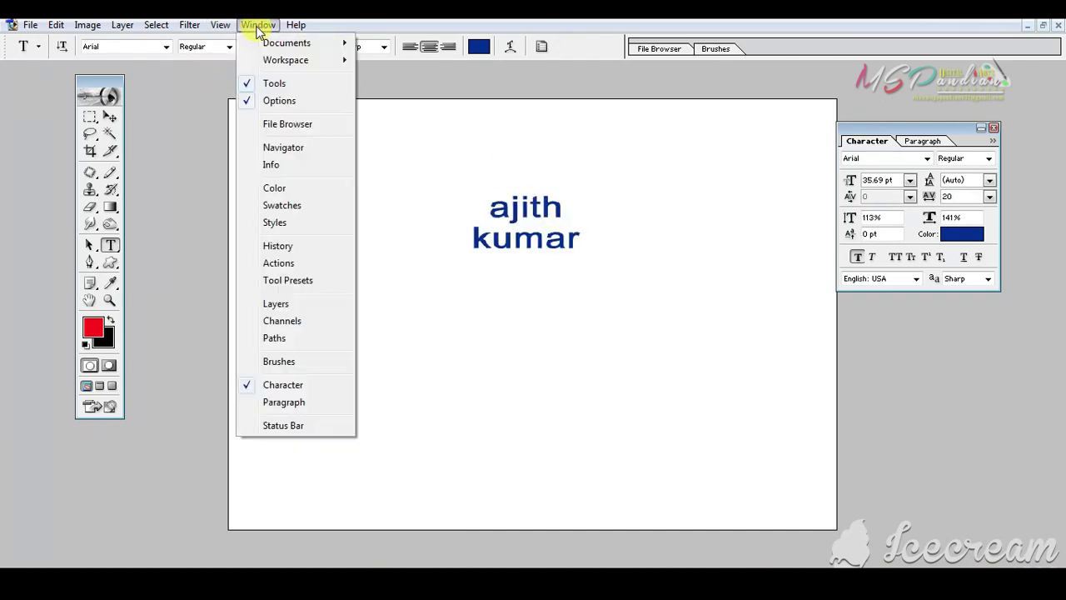
pyautogui.click(277, 222)
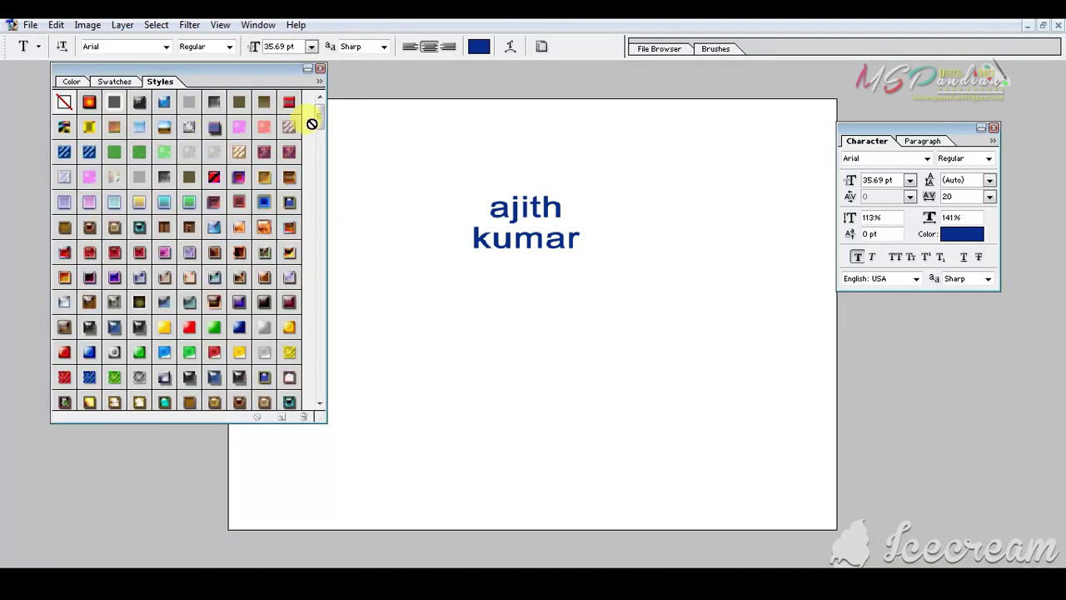
pyautogui.moveTo(323, 418); pyautogui.dragTo(345, 501)
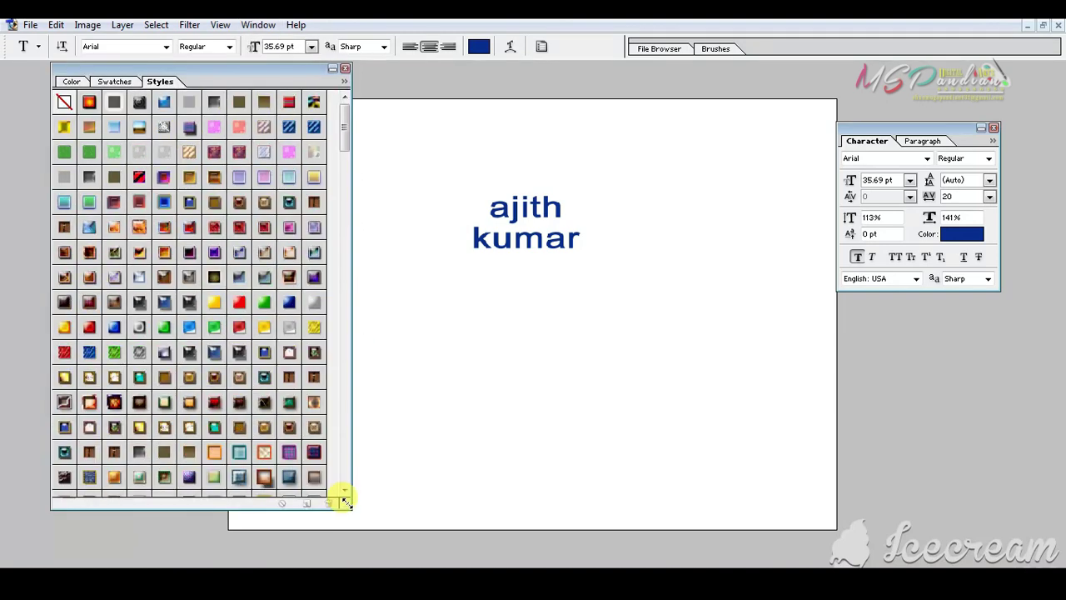
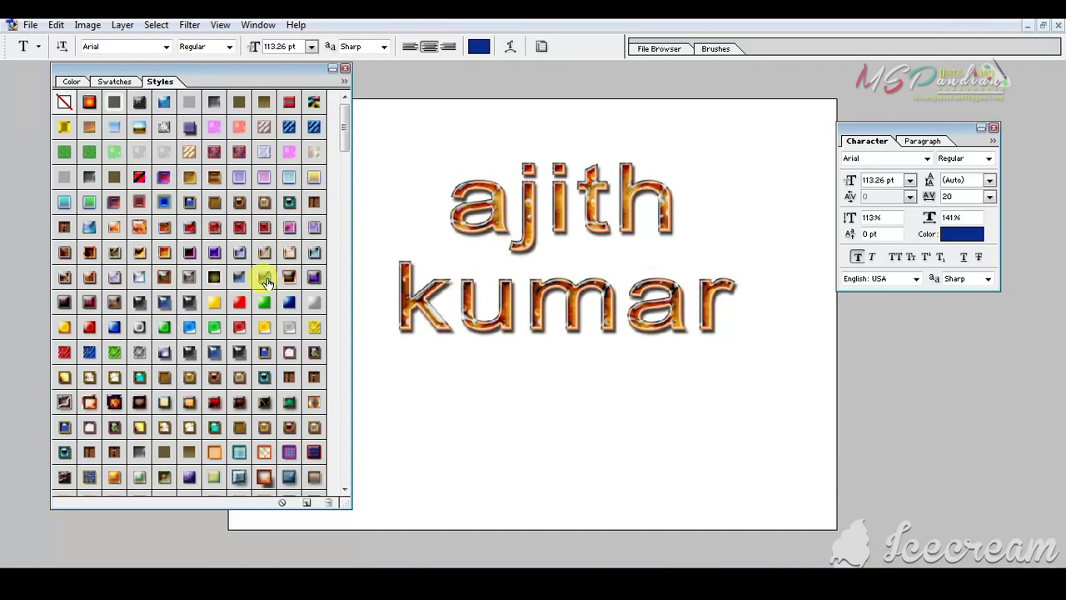
# Try yellow striped, teal glossy, orange plaid and glossy orange styles on the text
pyautogui.click(313, 328)
pyautogui.scroll(-1, 270, 301)
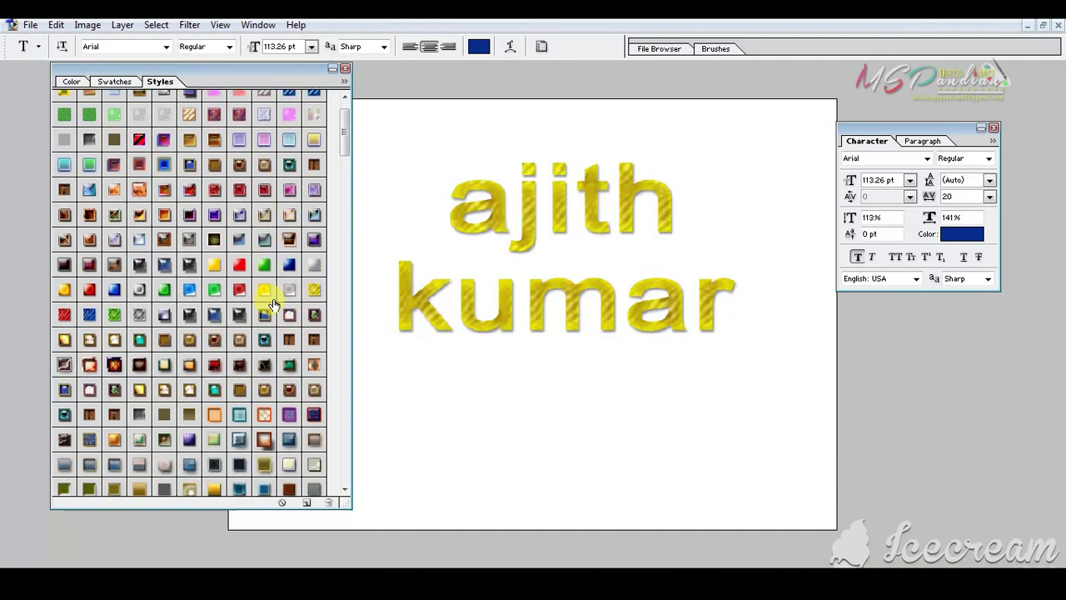
pyautogui.click(265, 338)
pyautogui.scroll(-2, 265, 339)
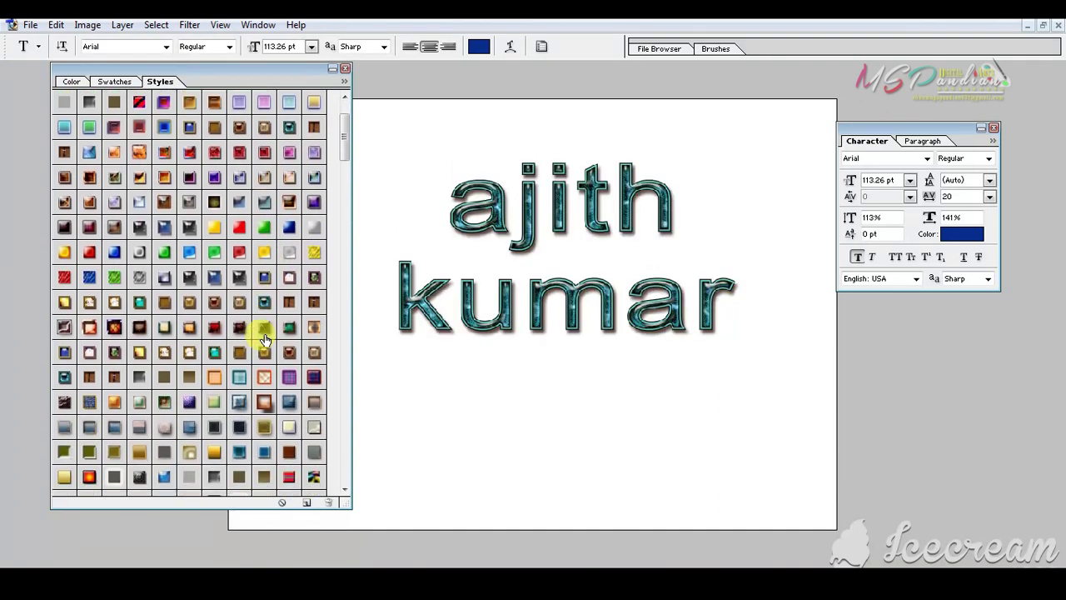
pyautogui.click(265, 372)
pyautogui.scroll(-2, 265, 372)
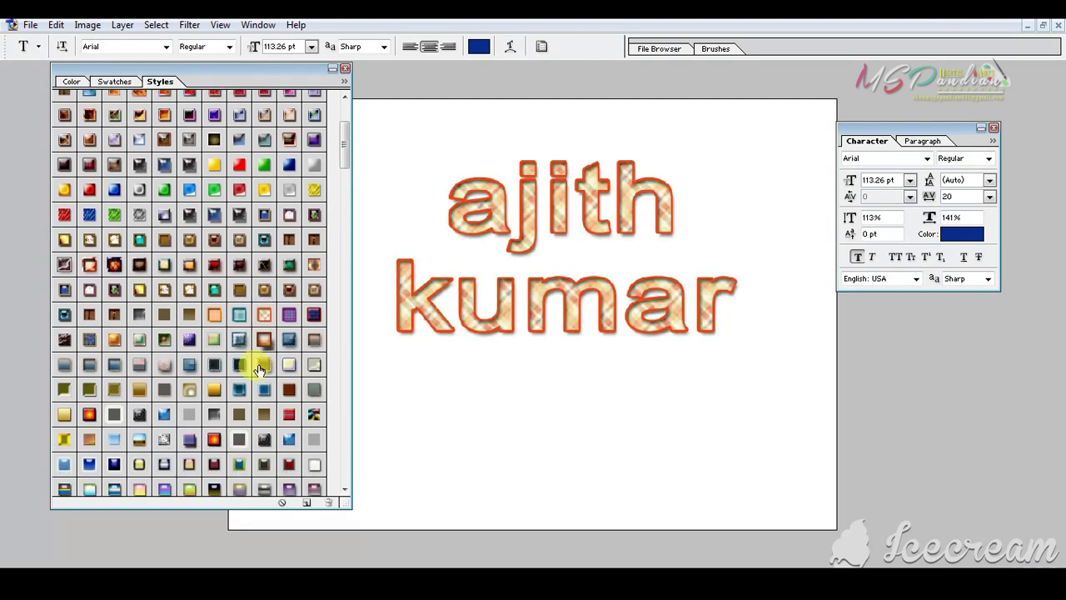
pyautogui.click(212, 323)
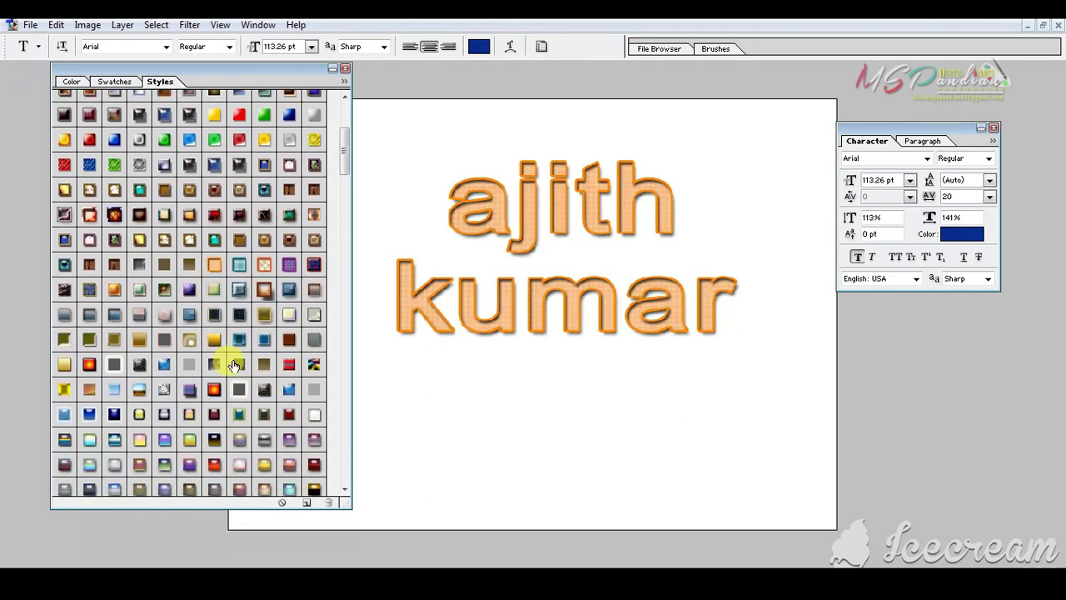
# Try silver chrome, red striped metallic, green glossy and yellow-green gradient styles on the text
pyautogui.click(314, 322)
pyautogui.scroll(-4, 314, 322)
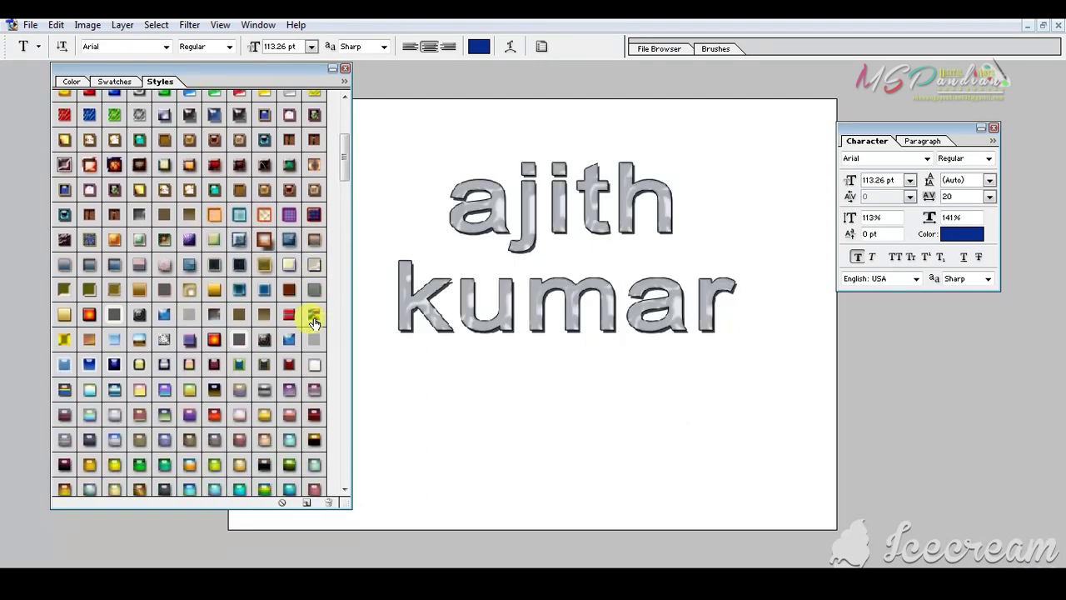
pyautogui.click(213, 315)
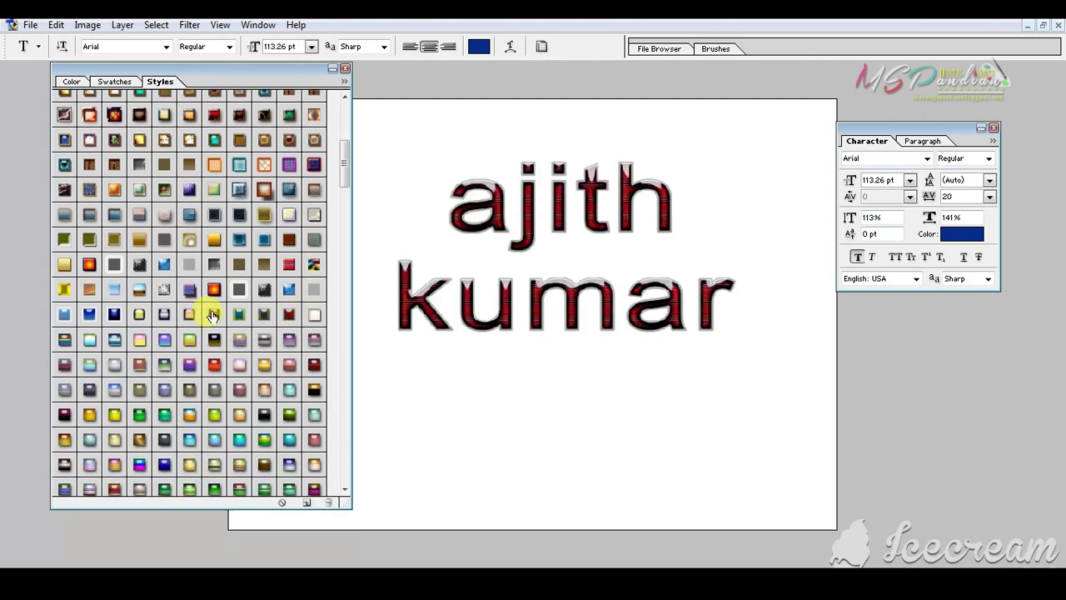
pyautogui.scroll(-3, 211, 329)
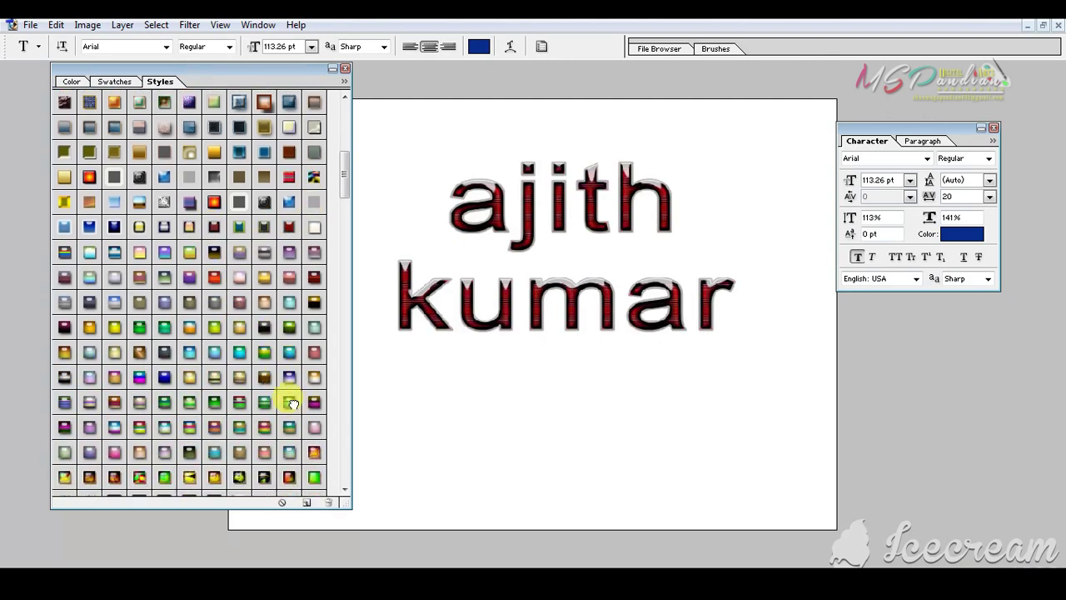
pyautogui.click(288, 403)
pyautogui.scroll(-4, 288, 403)
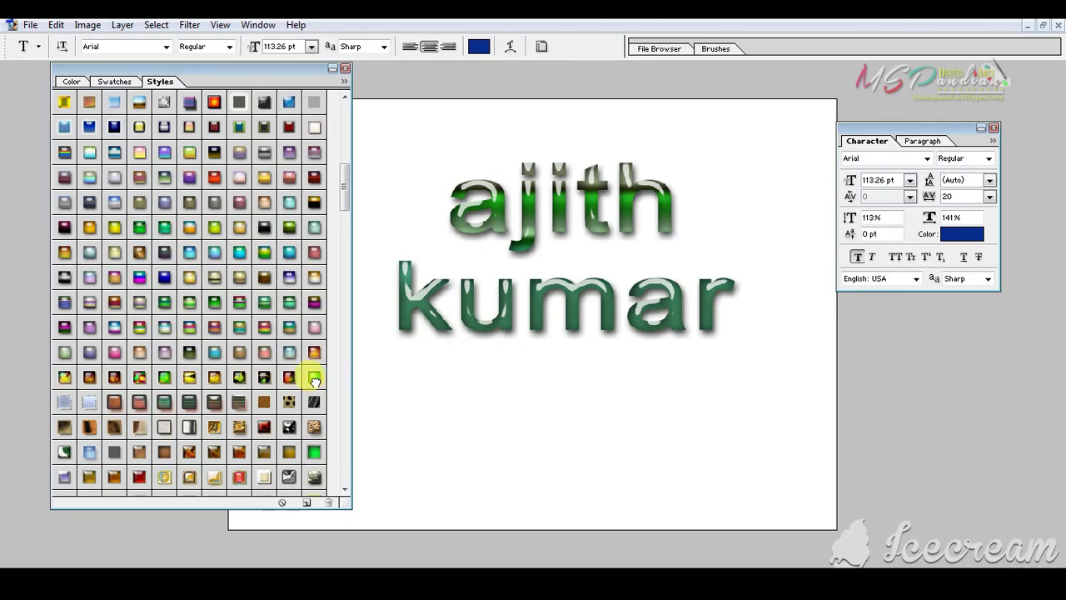
pyautogui.click(314, 376)
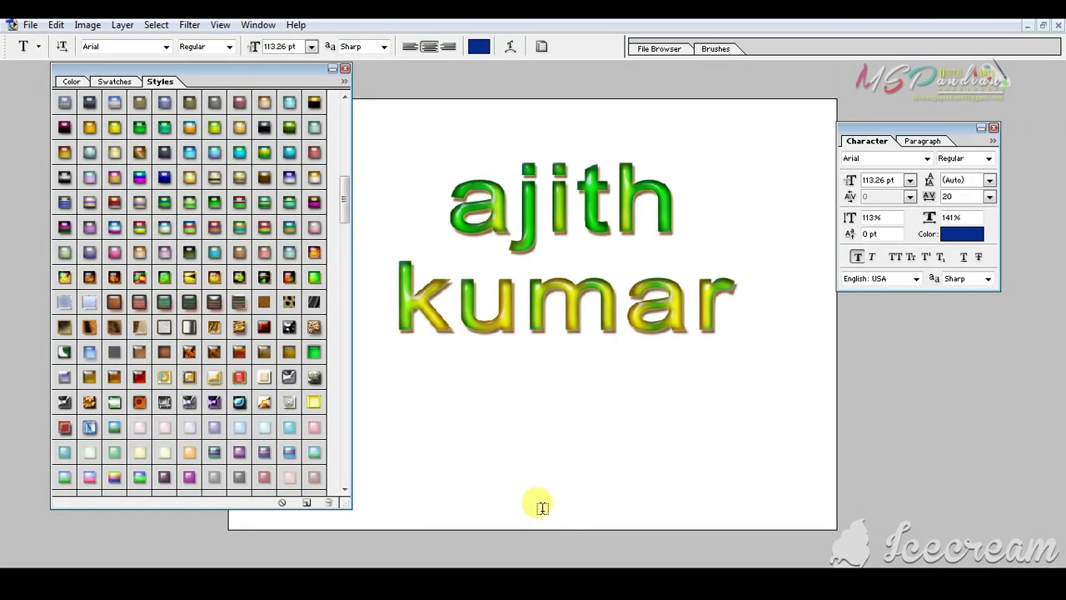
# Test green-with-grey-outline and blue-purple chrome styles, close the library, then revert to red striped
pyautogui.scroll(-1, 267, 400)
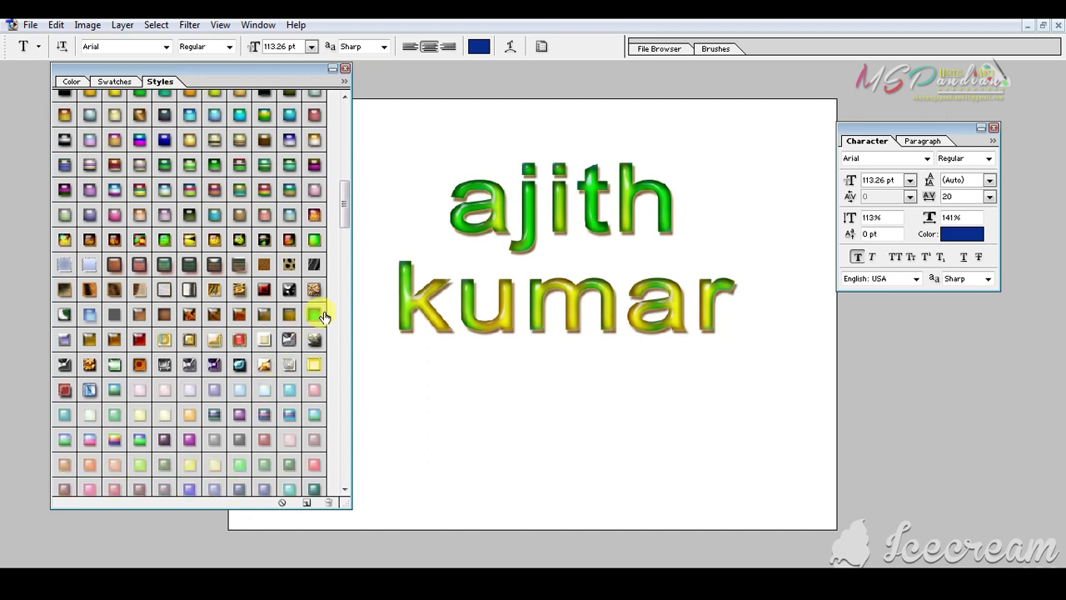
pyautogui.click(314, 315)
pyautogui.scroll(-3, 303, 374)
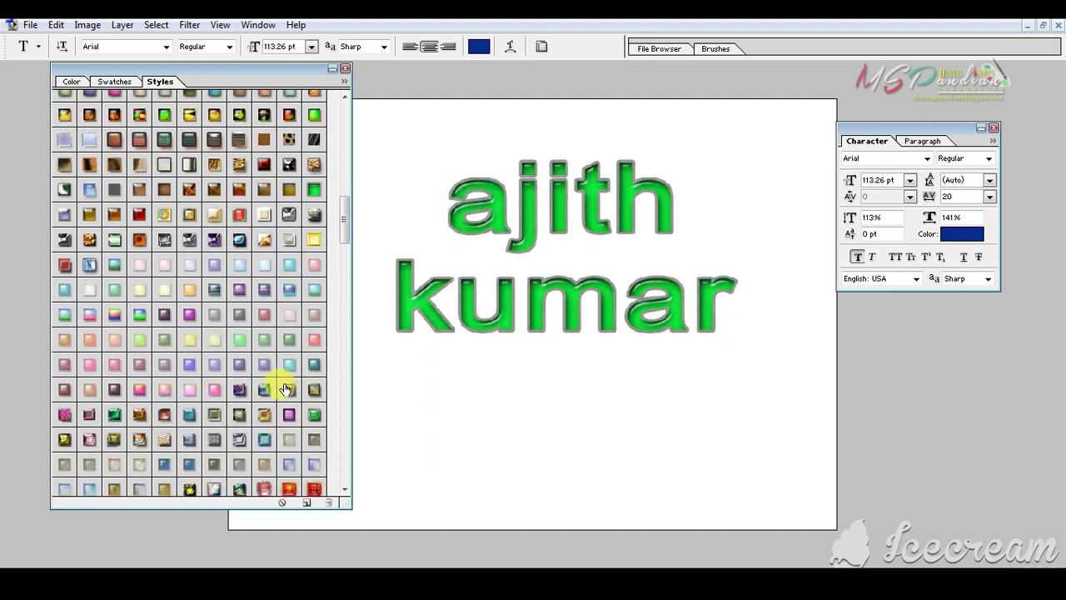
pyautogui.click(289, 389)
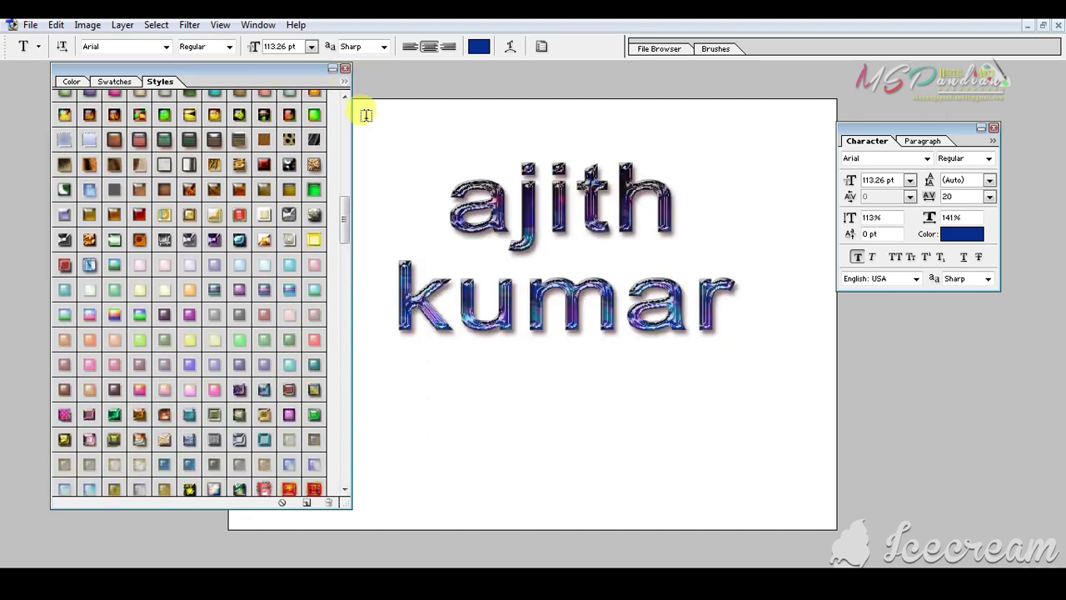
pyautogui.click(345, 68)
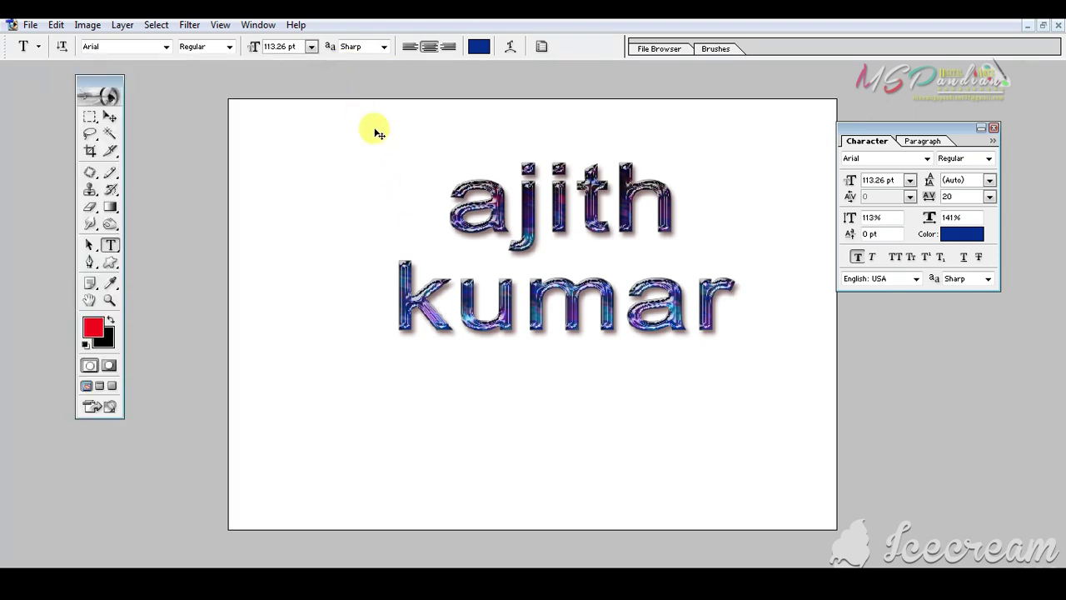
pyautogui.hotkey('ctrl', 'z')
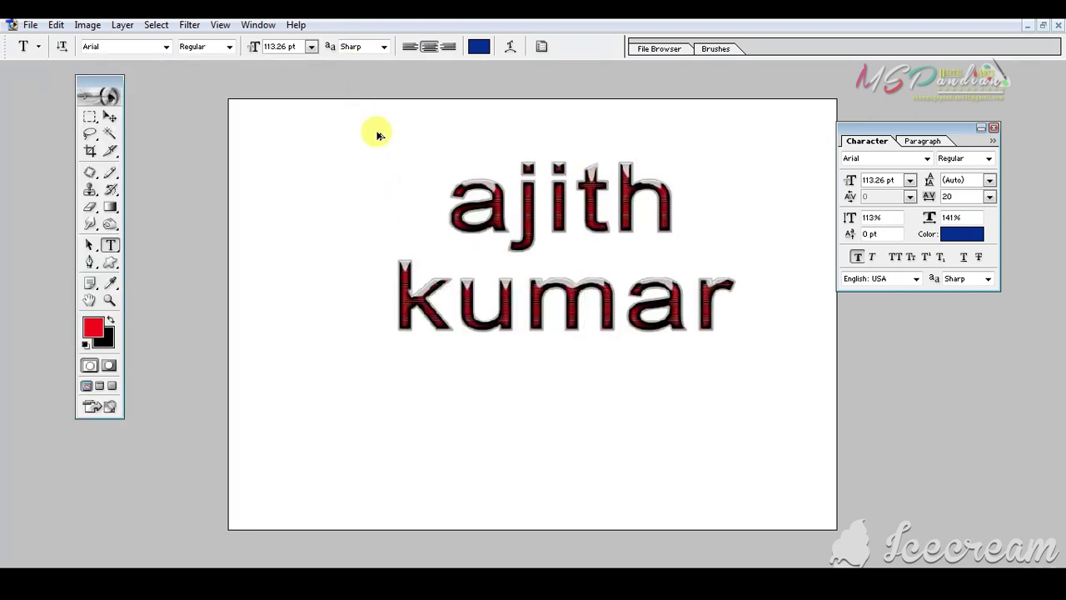